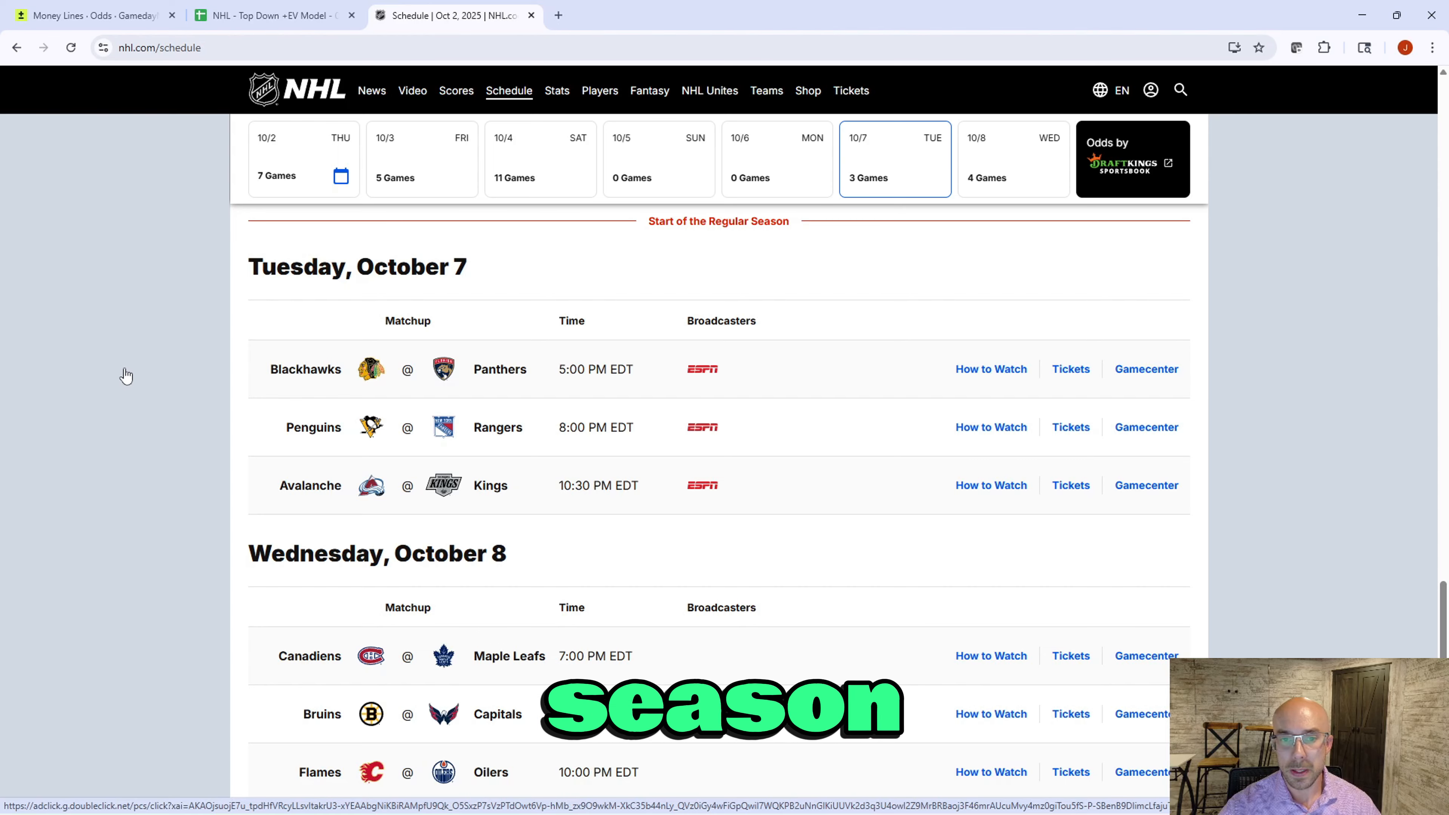
# Step: Examine the NHL schedule's regular-season games listed for Tuesday, October 7 and Wednesday, October 8
pyautogui.scroll(-1, 125, 377)
pyautogui.scroll(1, 123, 378)
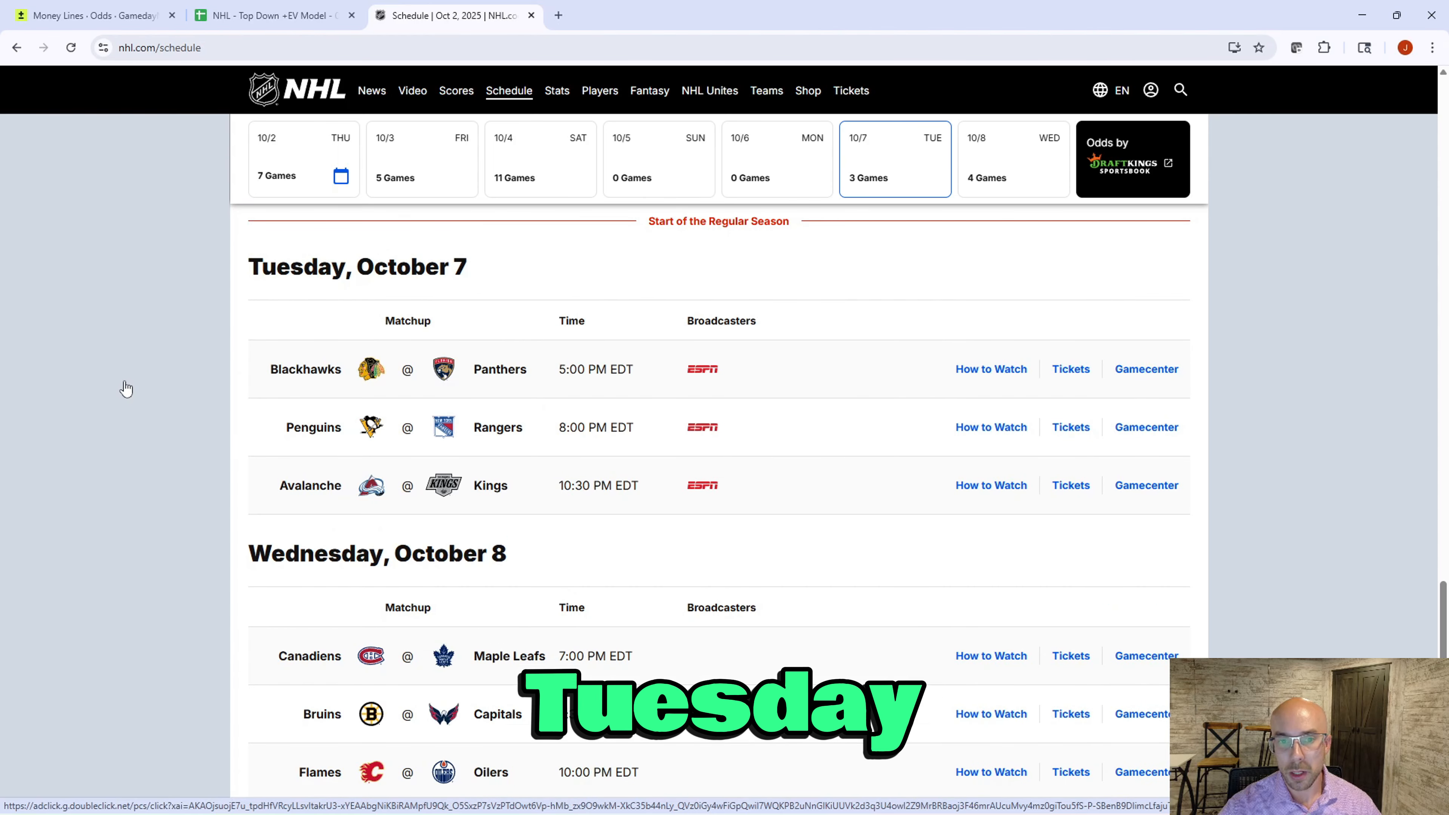
pyautogui.scroll(-3, 126, 391)
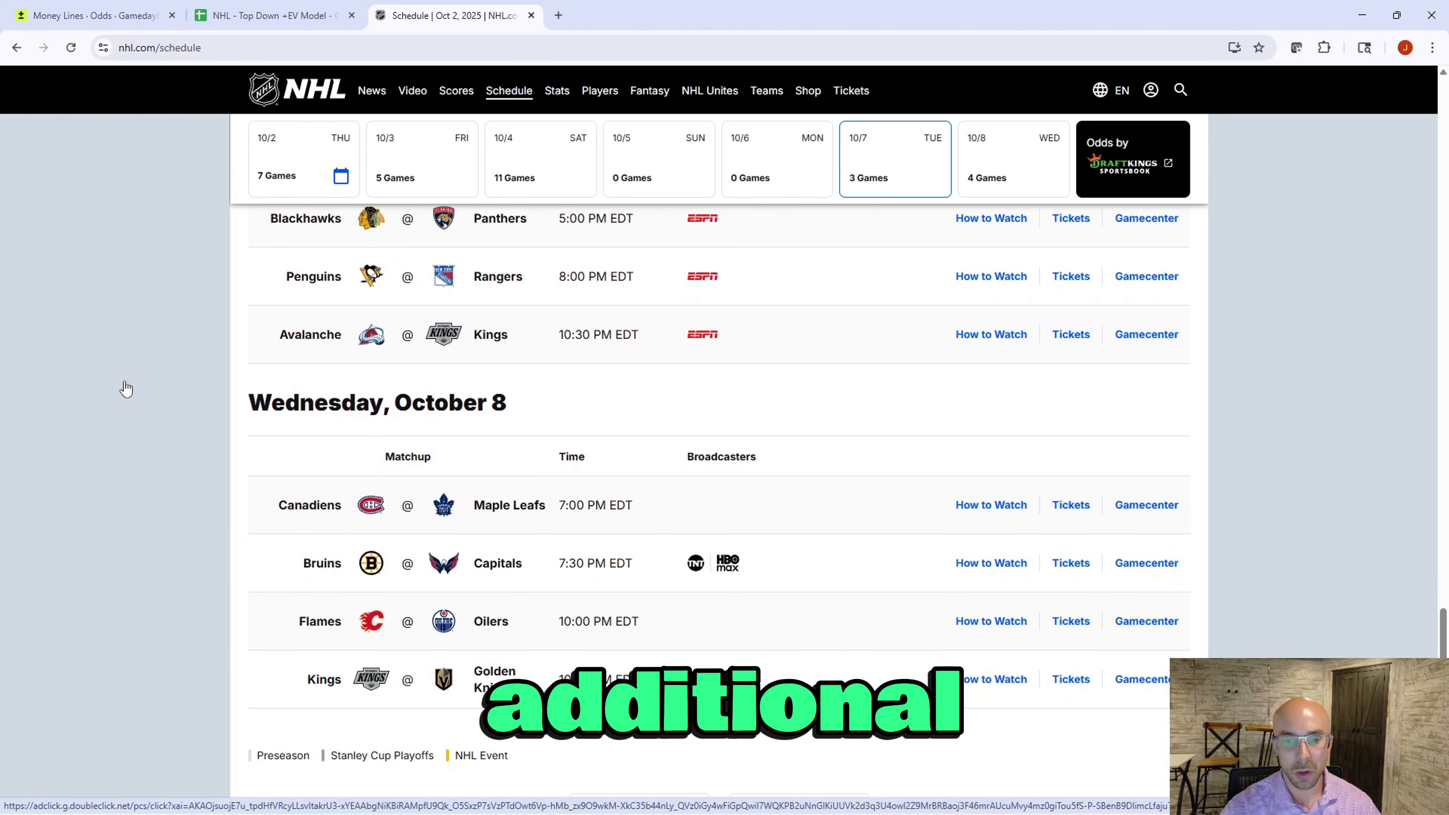
pyautogui.scroll(-2, 126, 388)
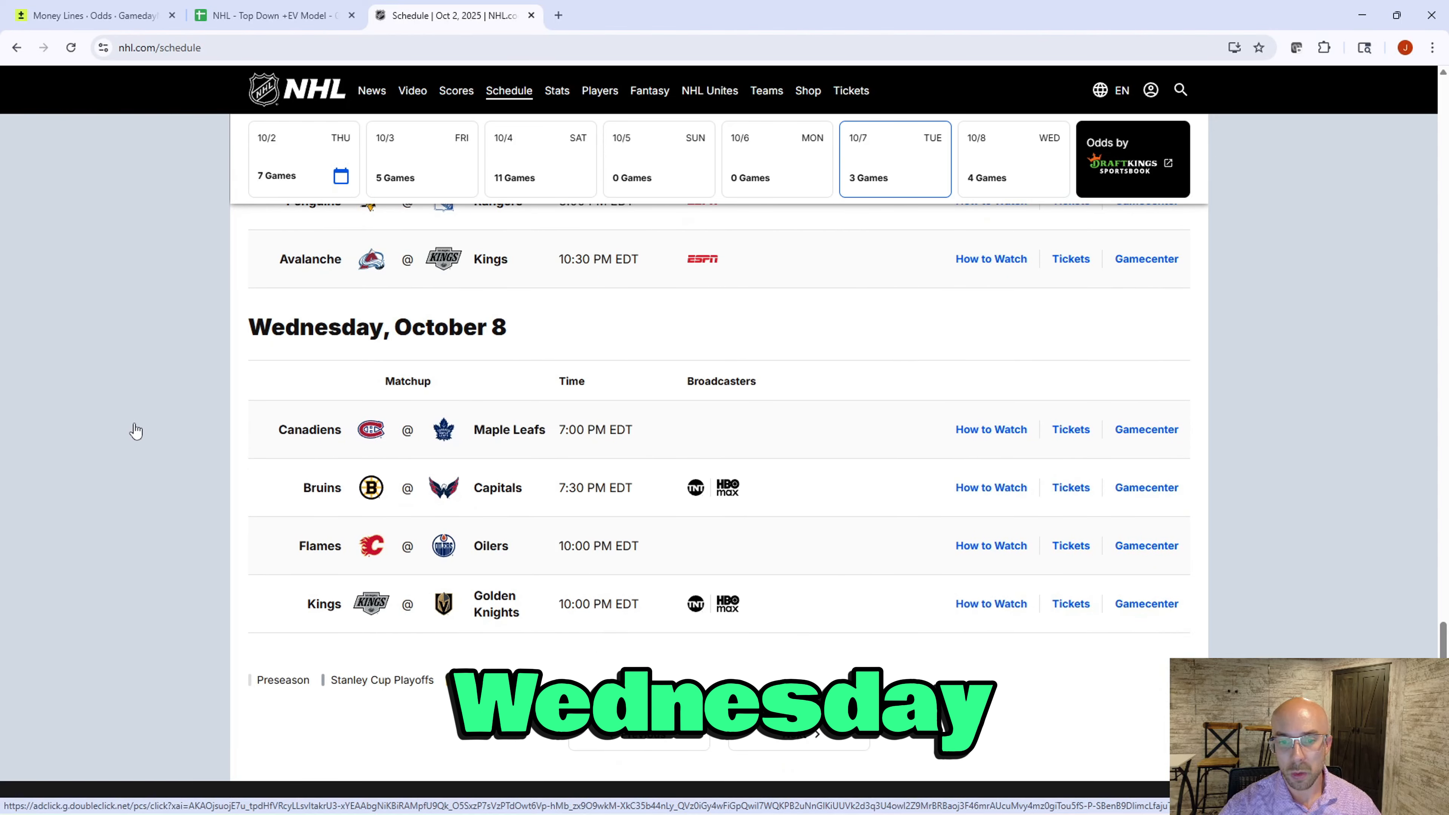
pyautogui.scroll(3, 136, 432)
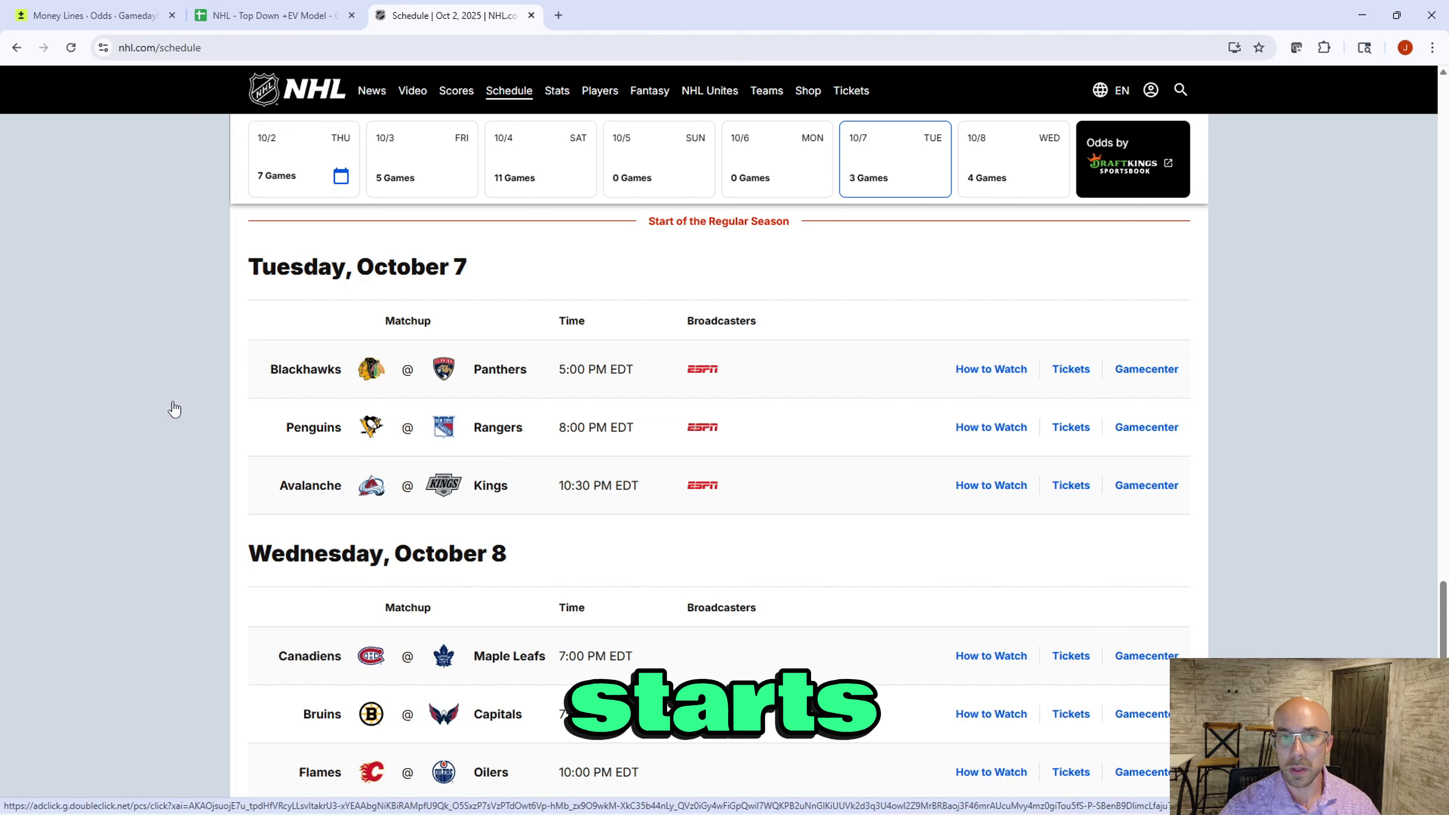
# Step: Switch to the NHL Top Down +EV Model spreadsheet and review its Moneyline, Spread and Total sheets
pyautogui.click(314, 15)
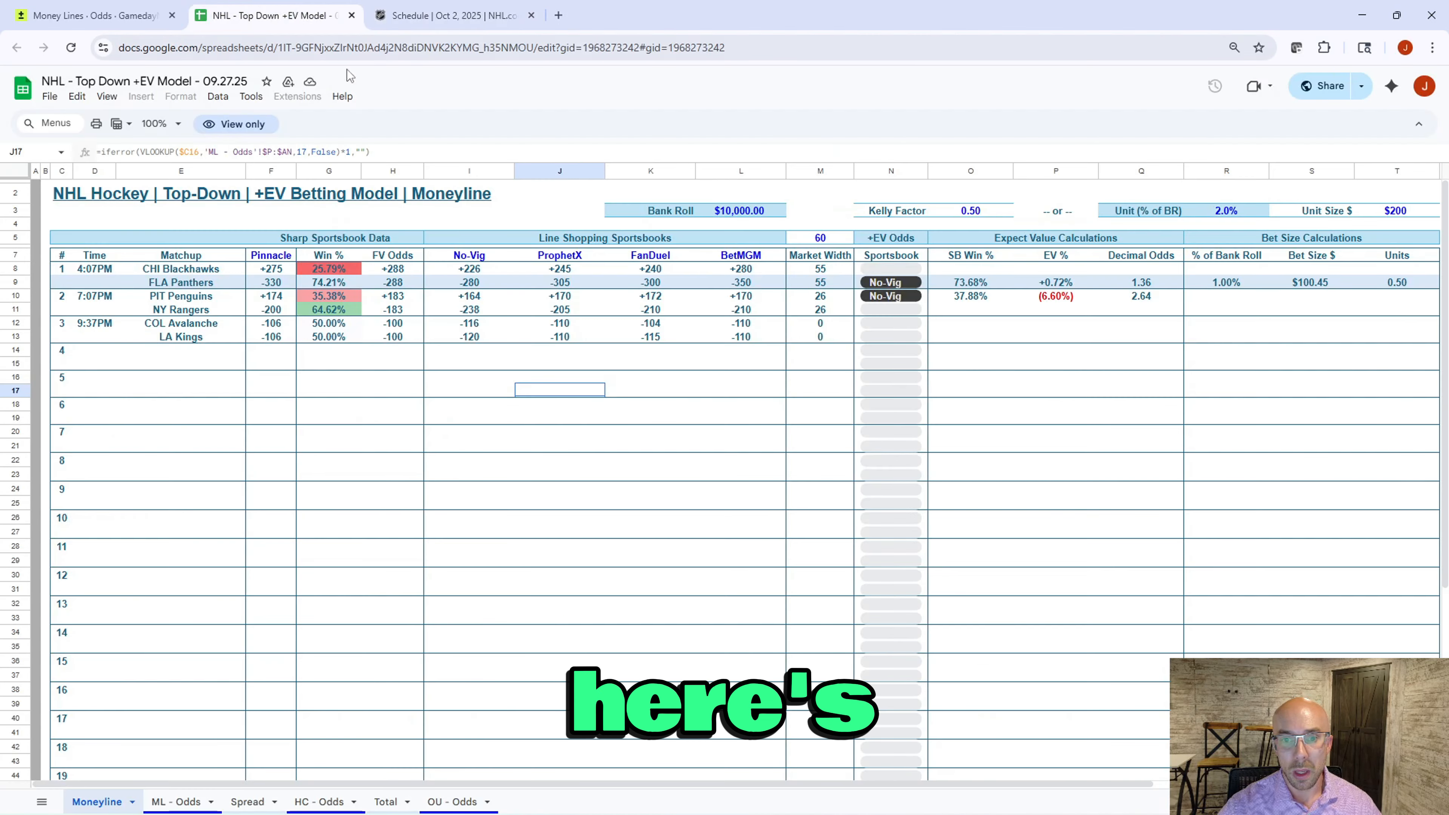
pyautogui.click(465, 336)
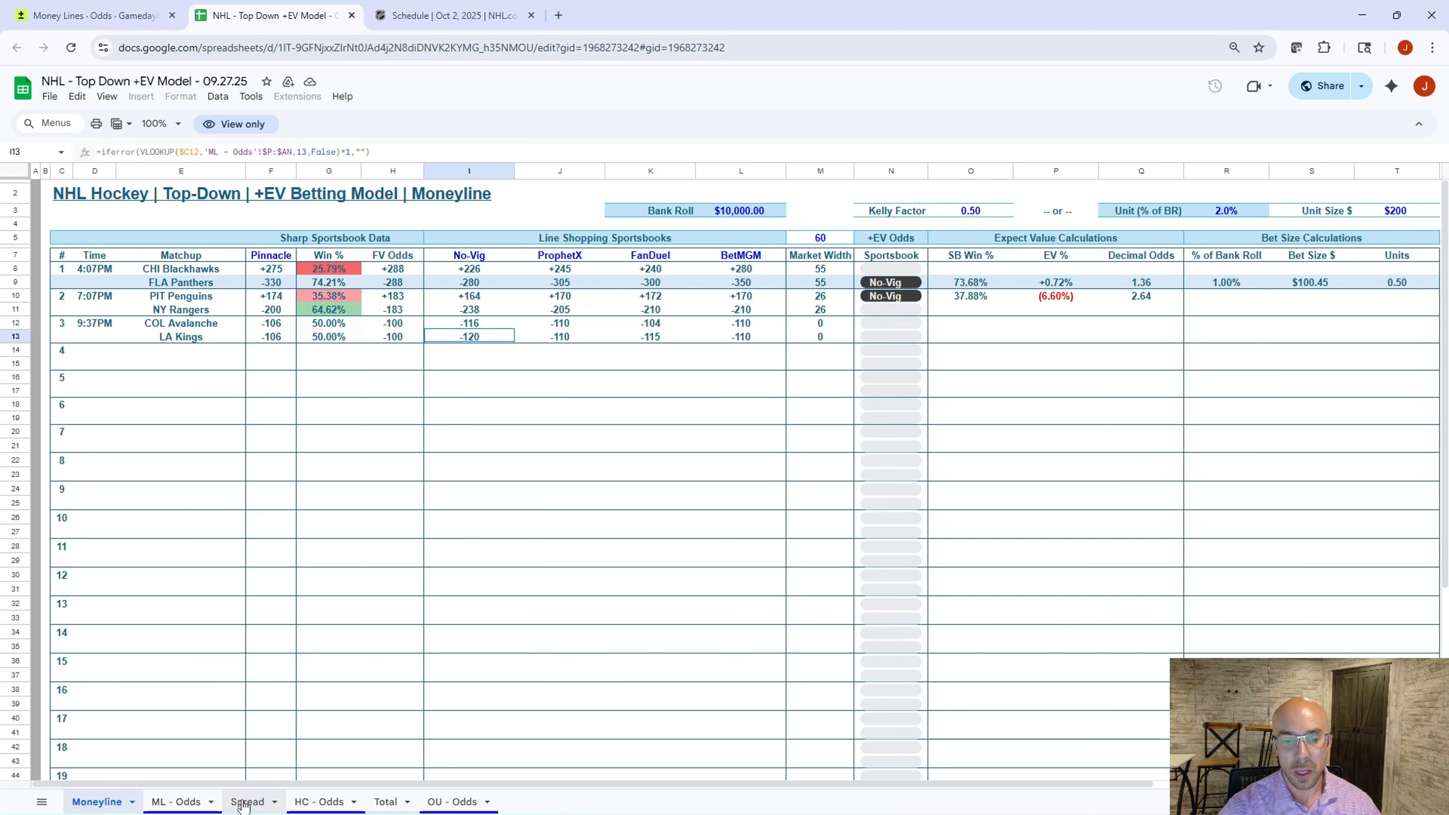
pyautogui.click(242, 804)
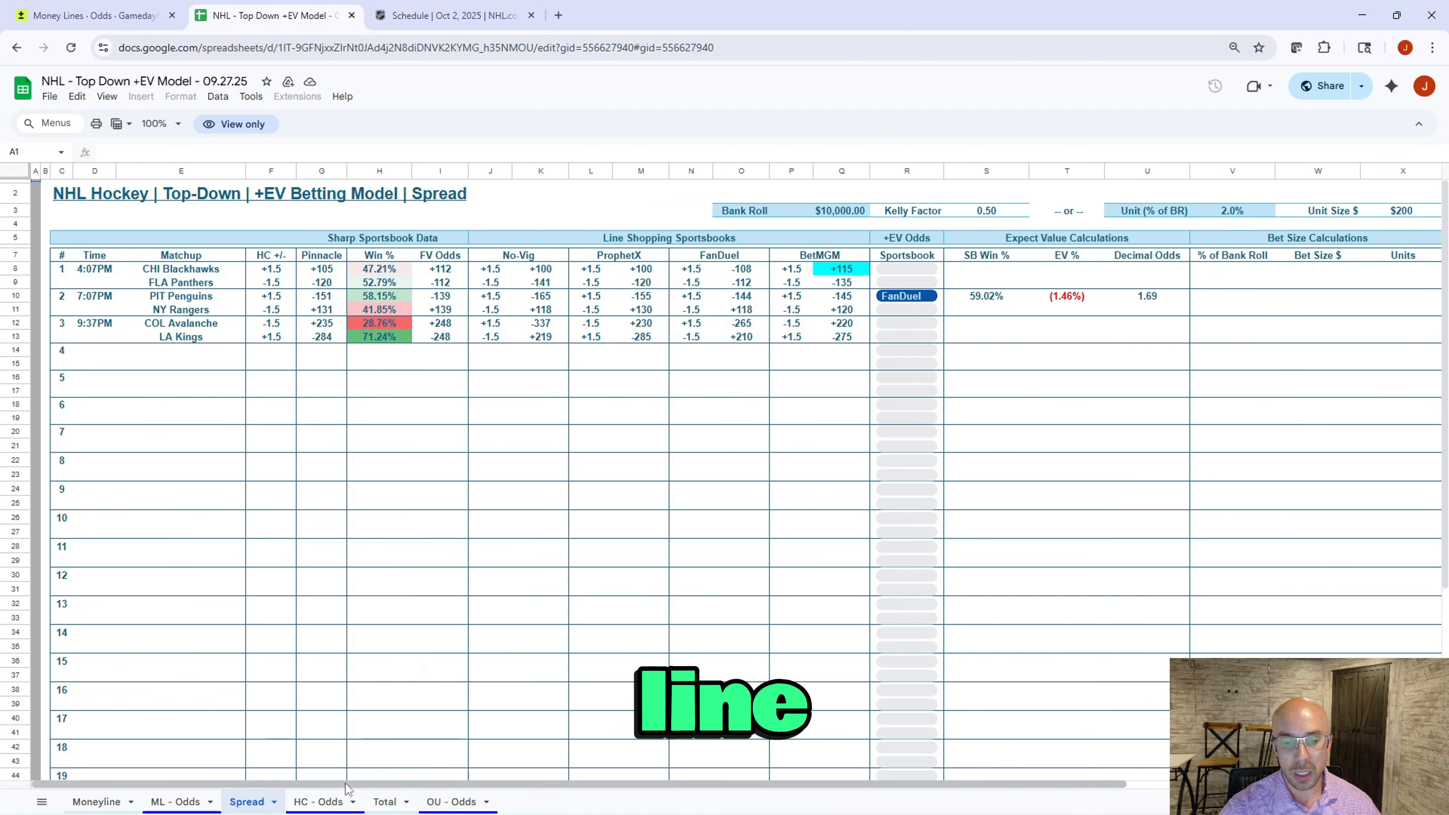
pyautogui.click(391, 803)
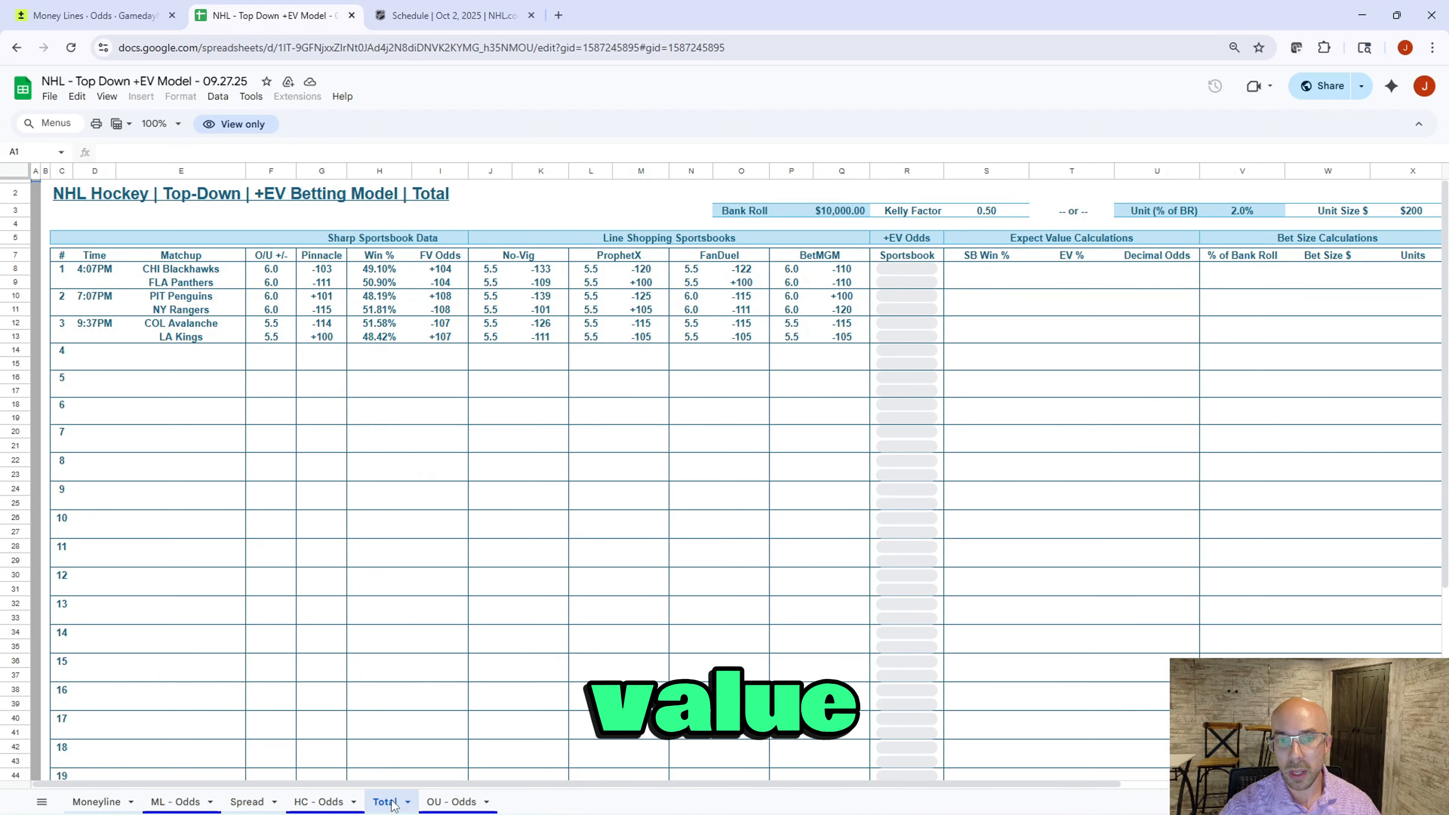
pyautogui.click(102, 801)
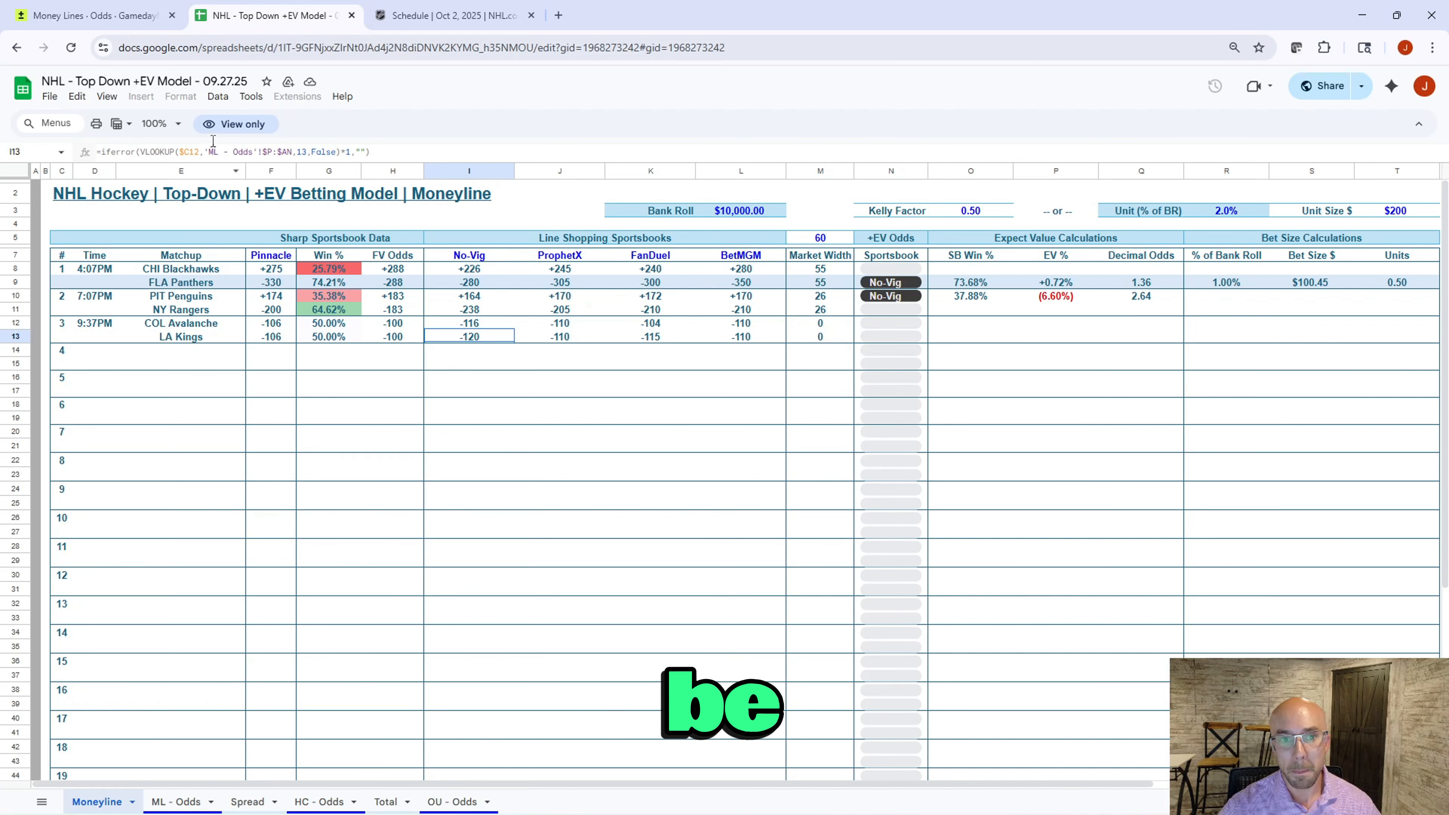
# Step: Switch to the GamedayMath odds dashboard and view the spread and total odds with NHL as the league
pyautogui.click(91, 15)
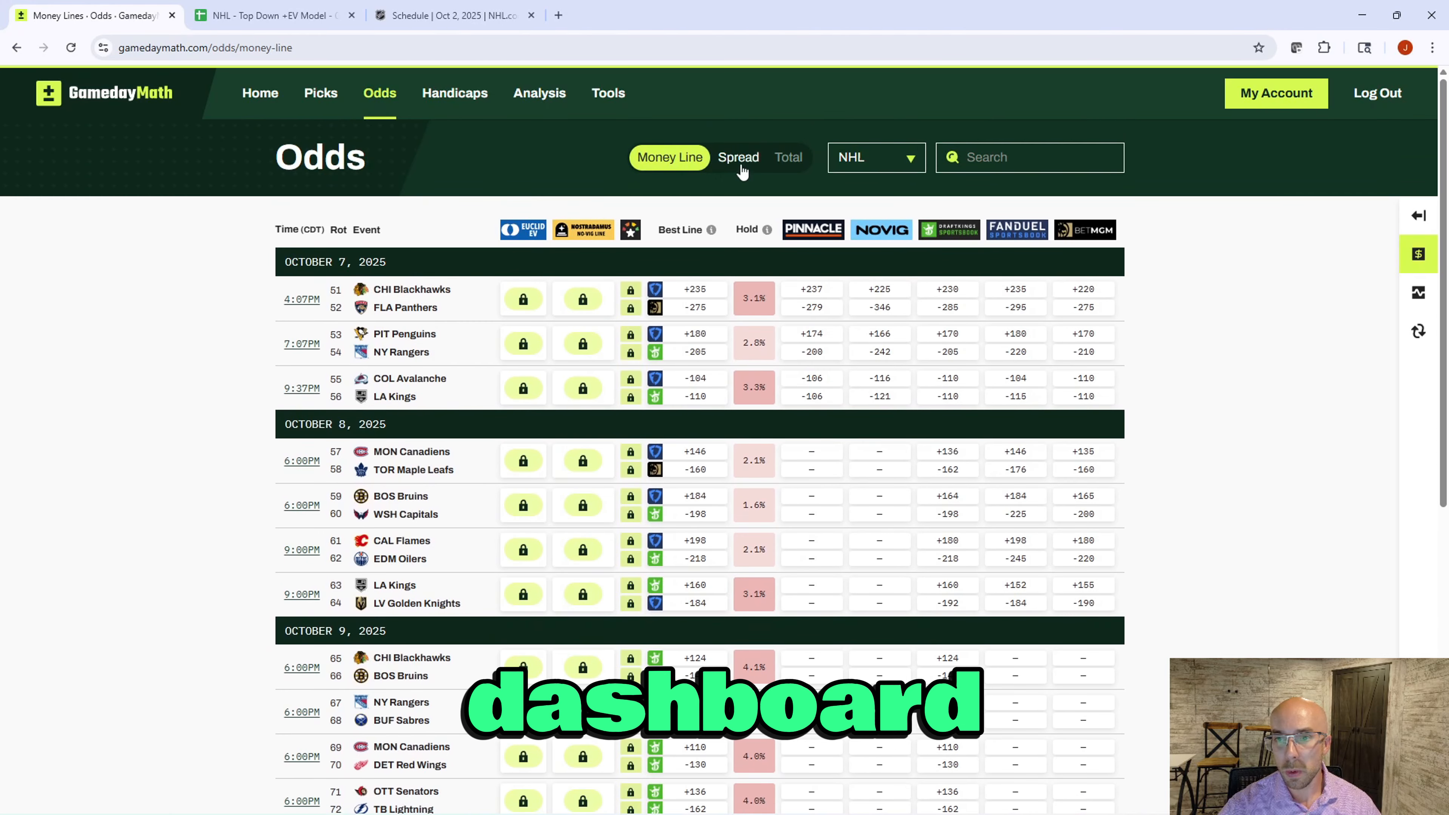
pyautogui.click(741, 171)
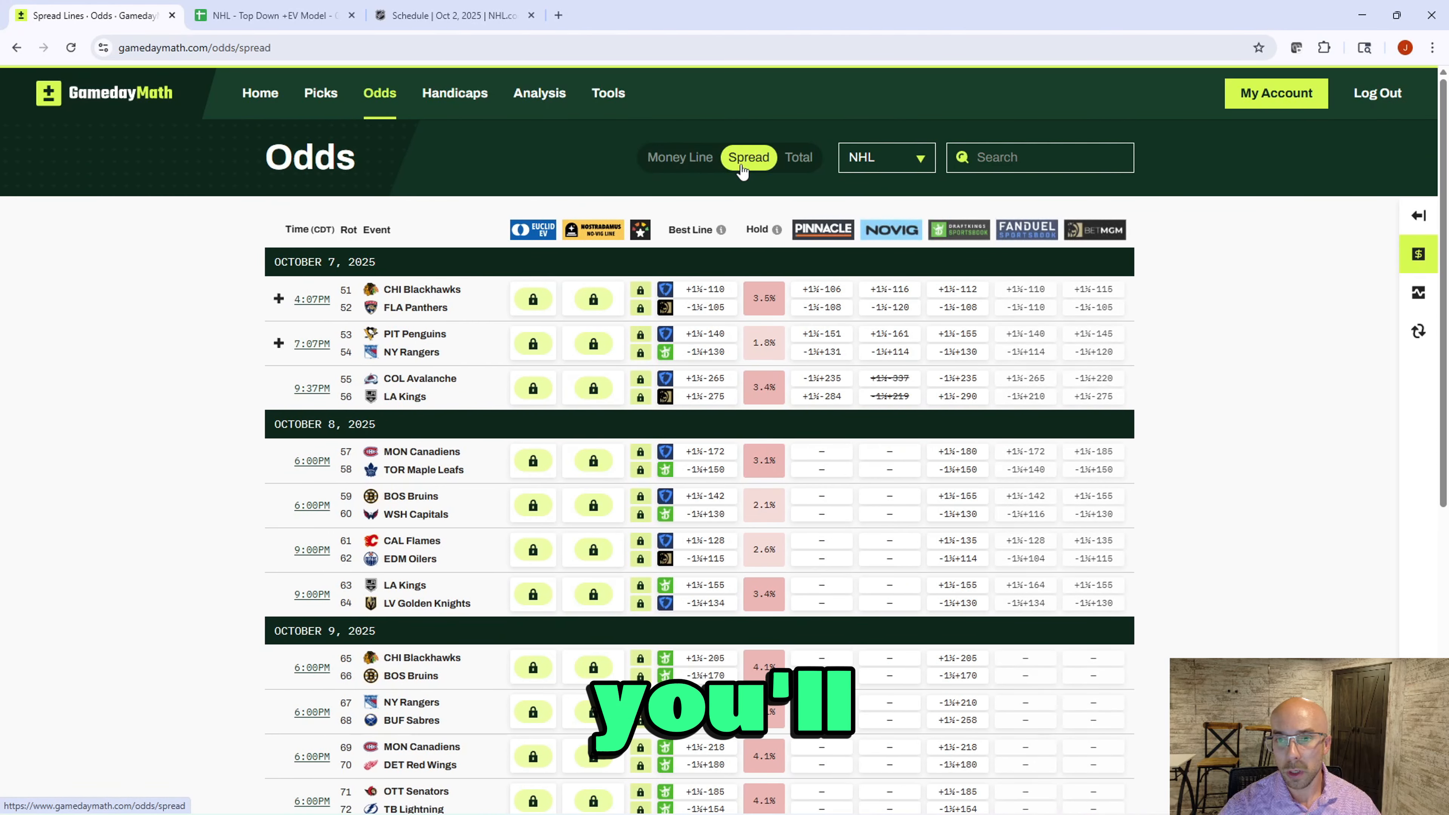
pyautogui.click(794, 165)
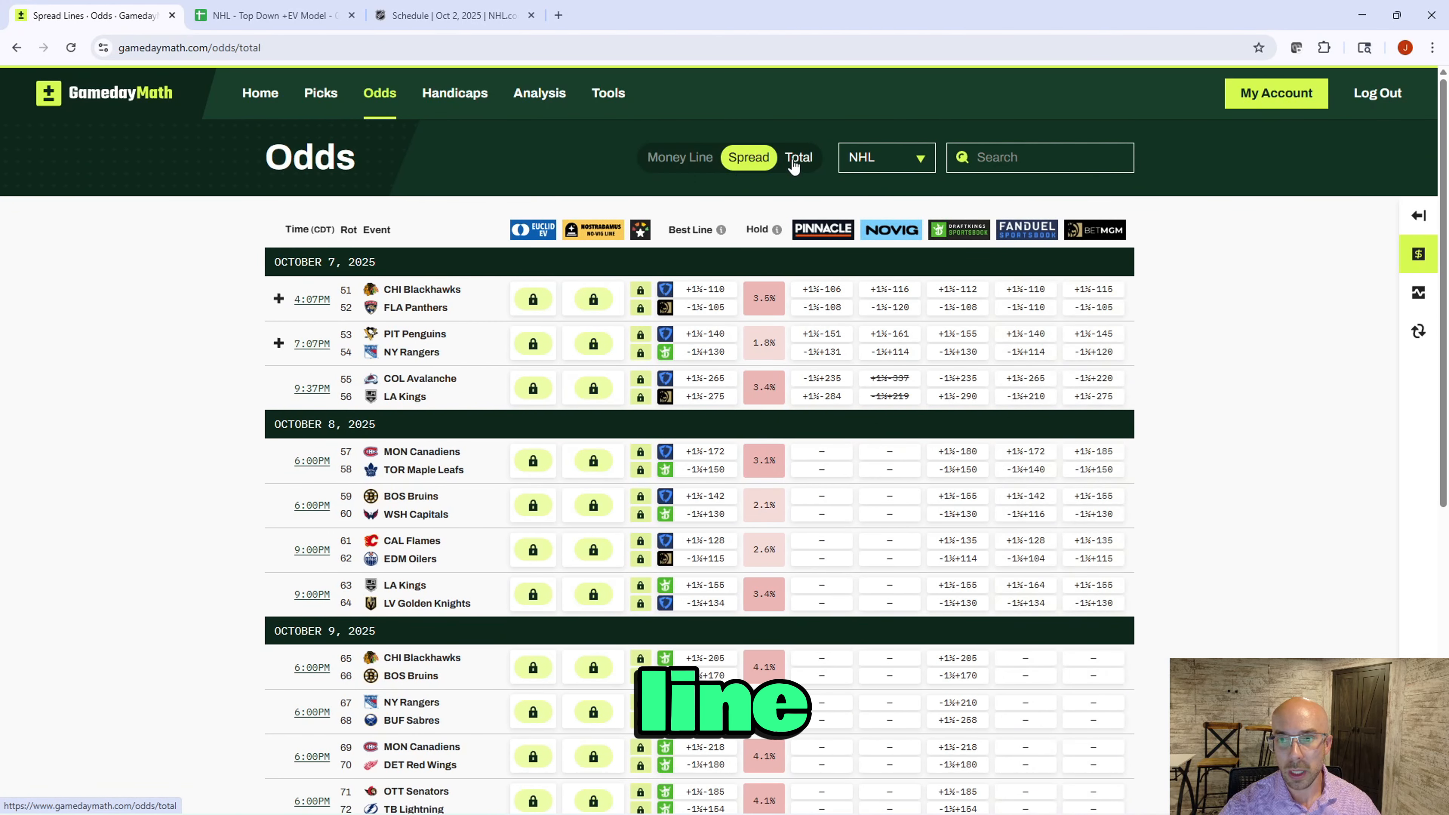
pyautogui.click(860, 169)
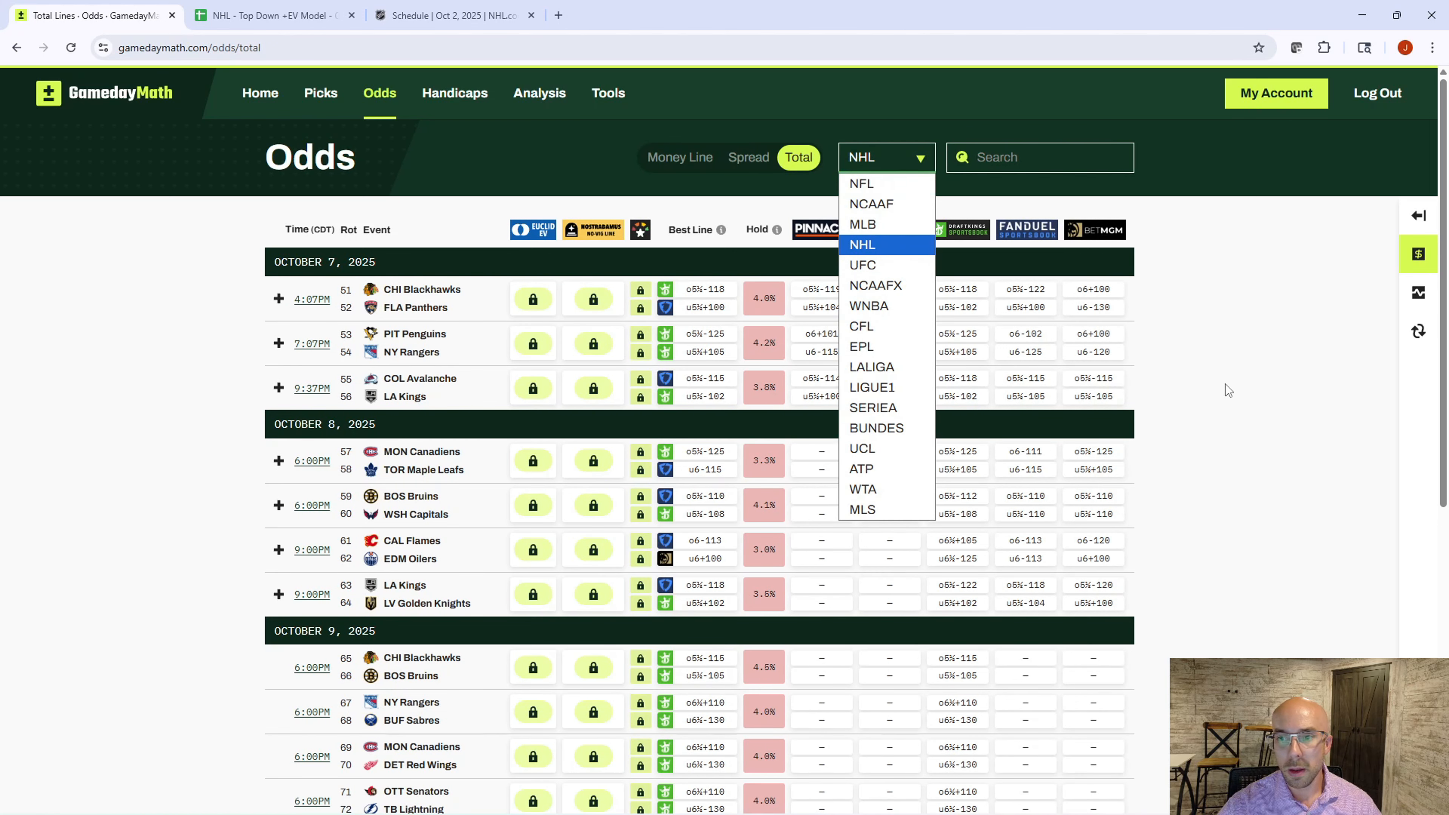
pyautogui.click(879, 247)
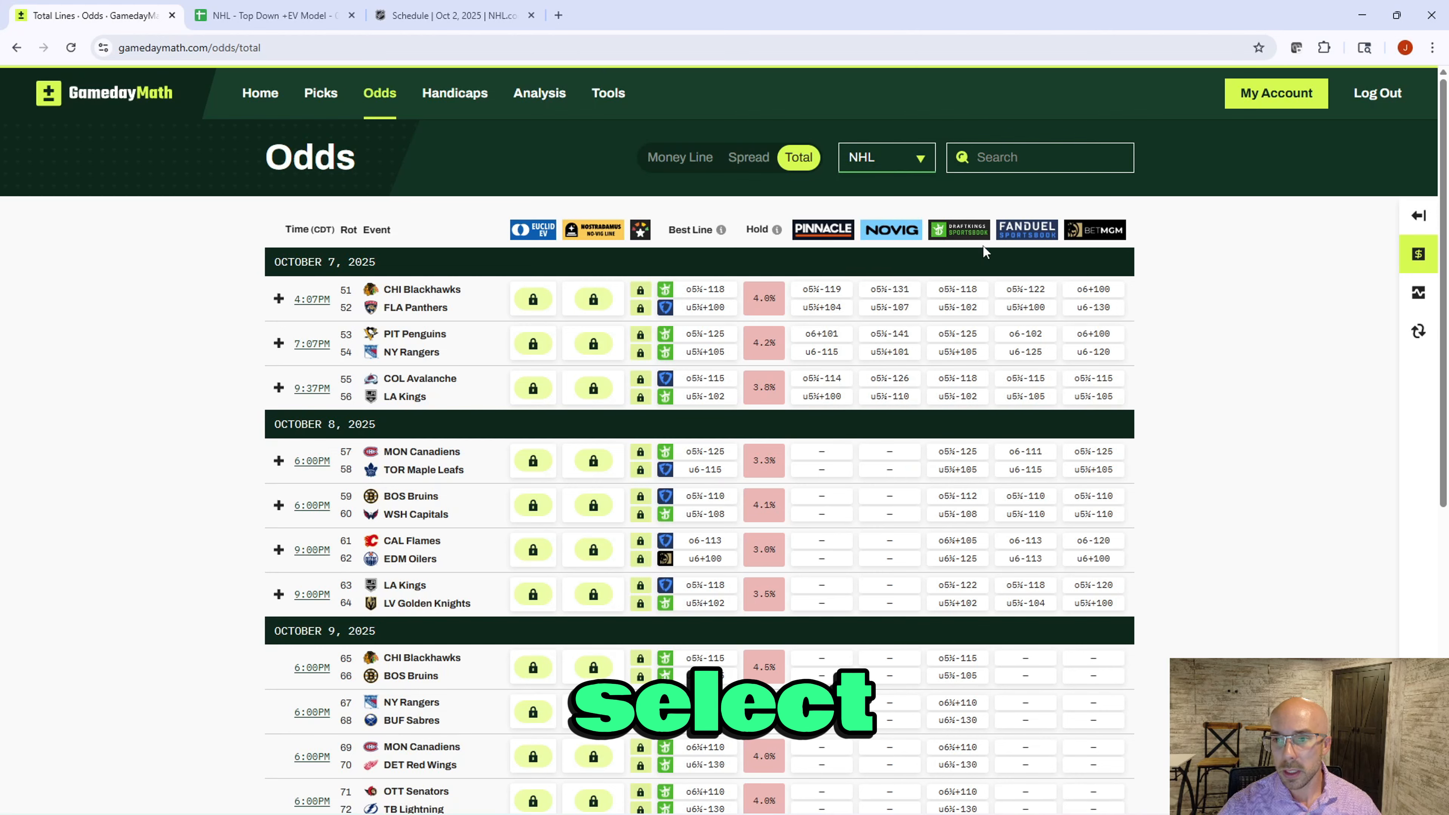
# Step: Review the chosen sportsbooks in the GamedayMath account settings, and return to the NHL money line odds
pyautogui.click(1296, 95)
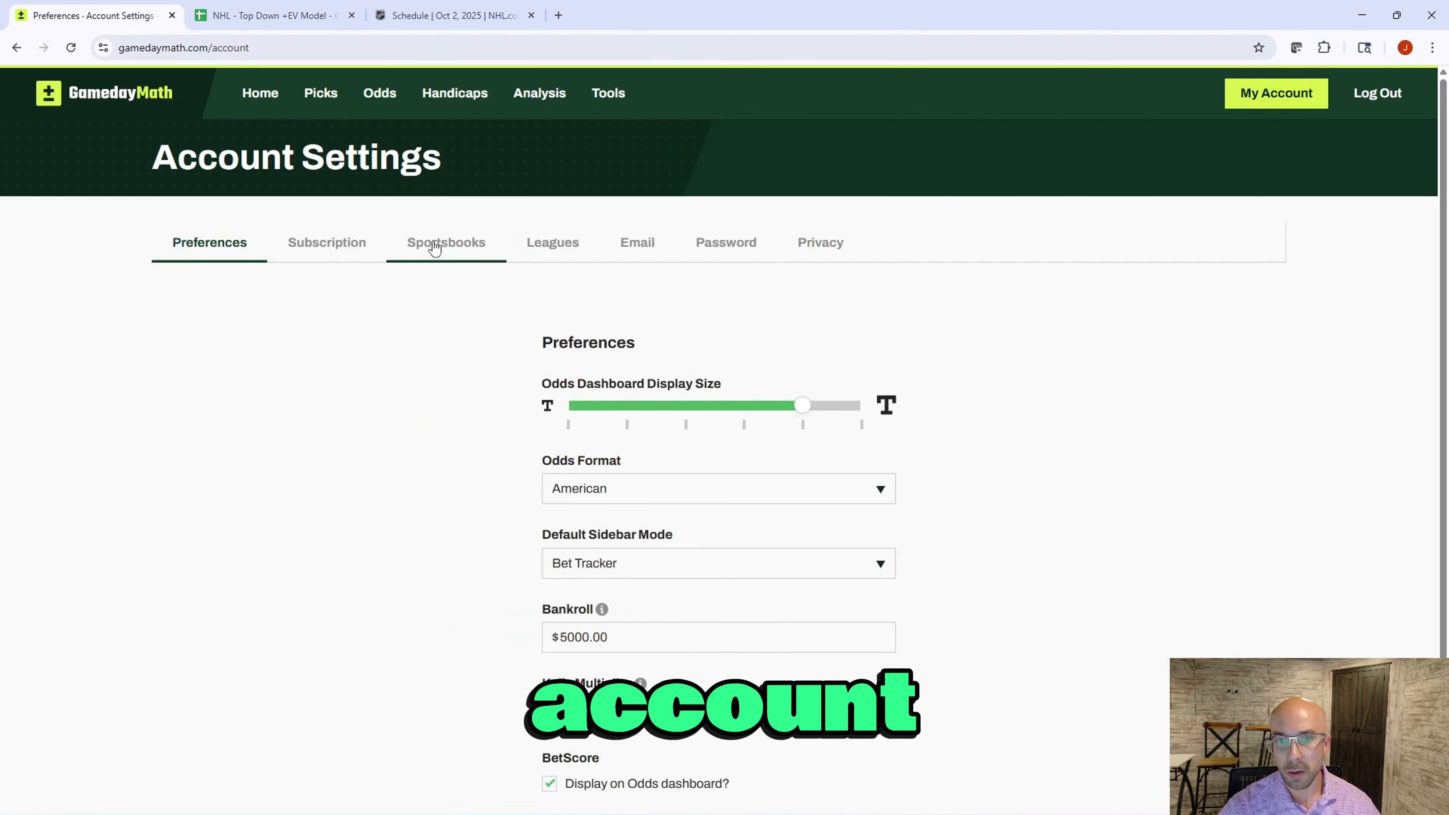
pyautogui.click(434, 246)
pyautogui.scroll(-1, 354, 394)
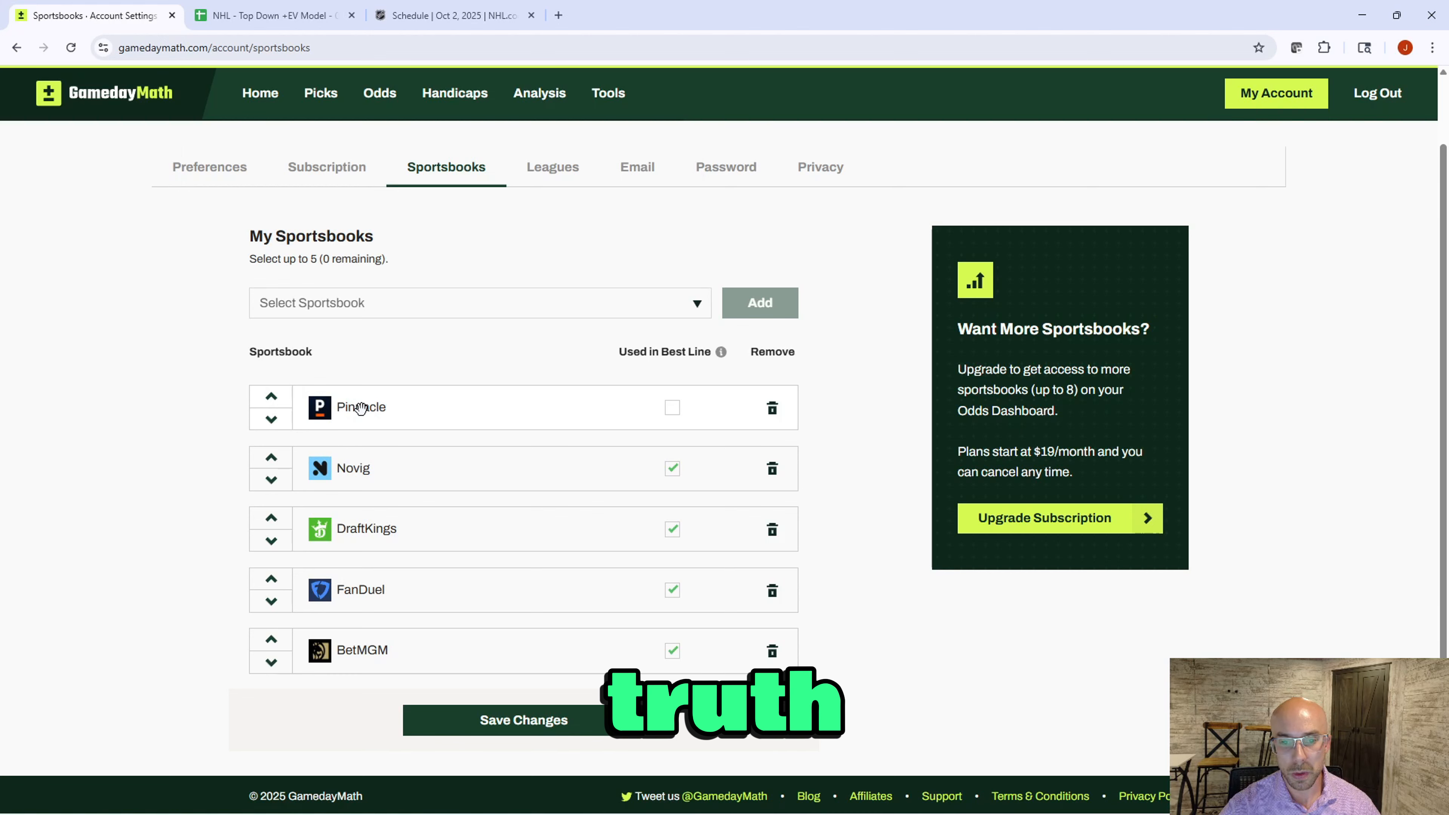
pyautogui.scroll(-1, 341, 434)
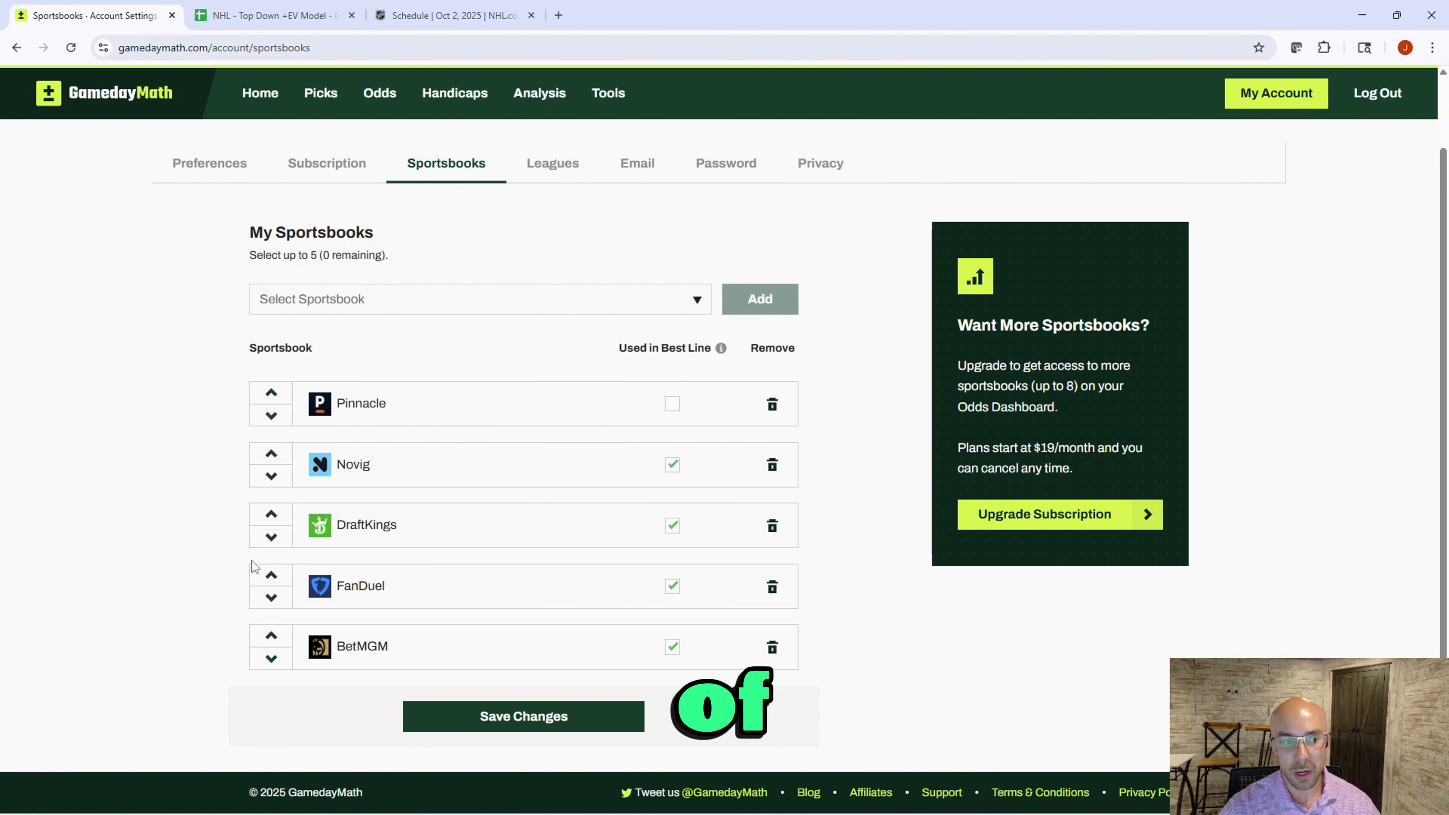
pyautogui.scroll(1, 253, 568)
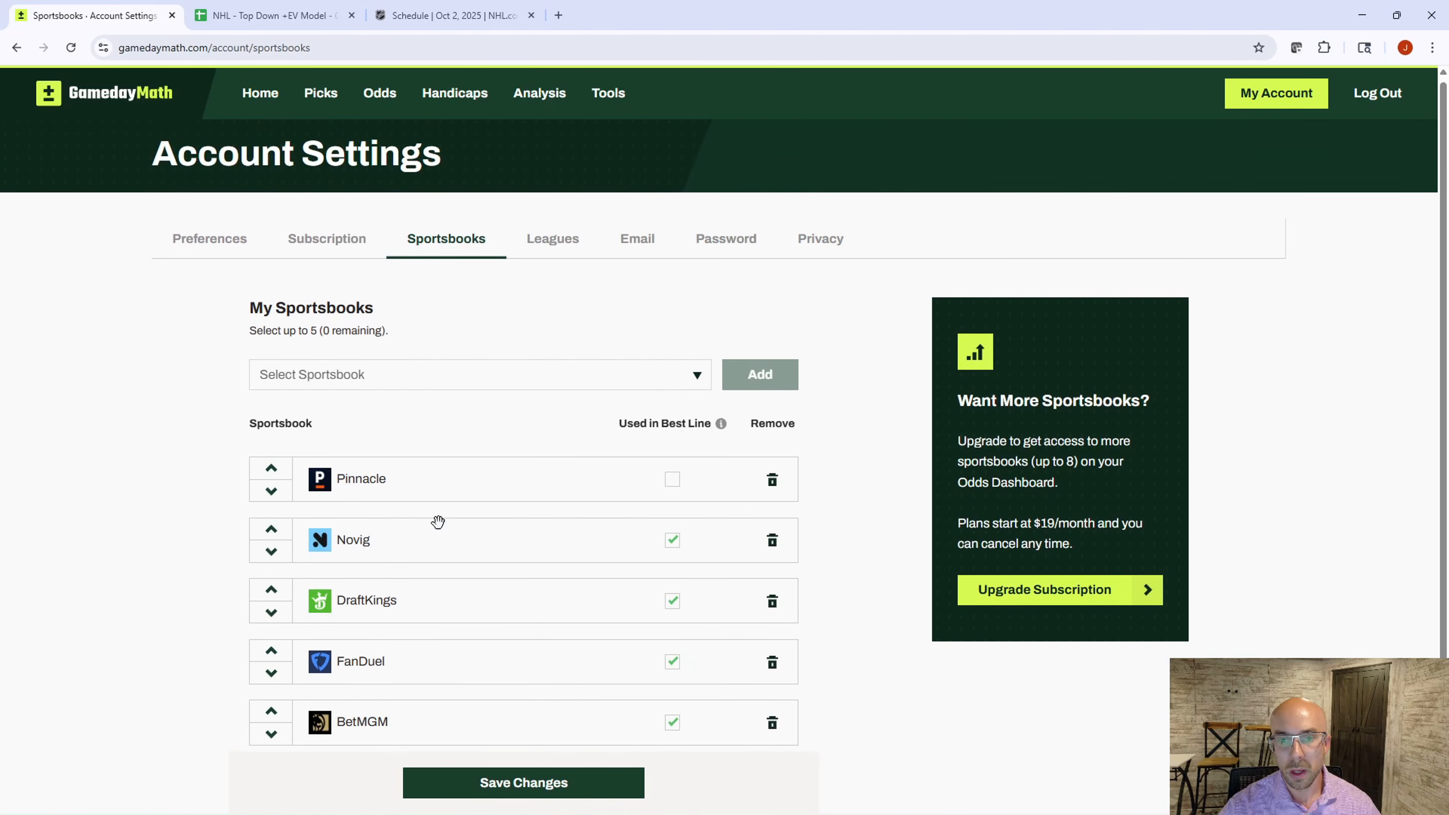
pyautogui.click(380, 93)
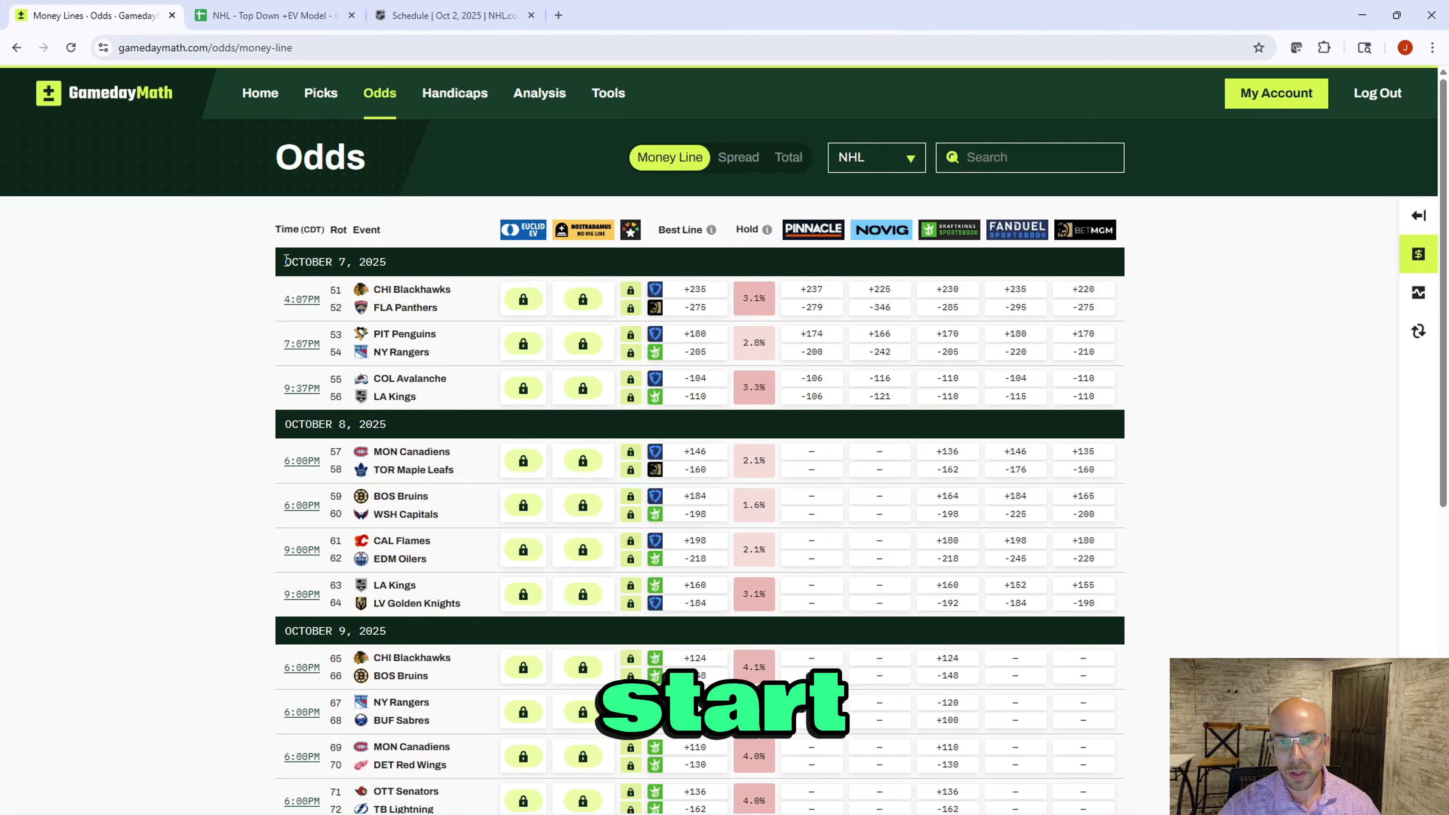
# Step: Make a copy of the NHL Top Down +EV Model spreadsheet in My Drive, keeping the suggested name
pyautogui.click(273, 15)
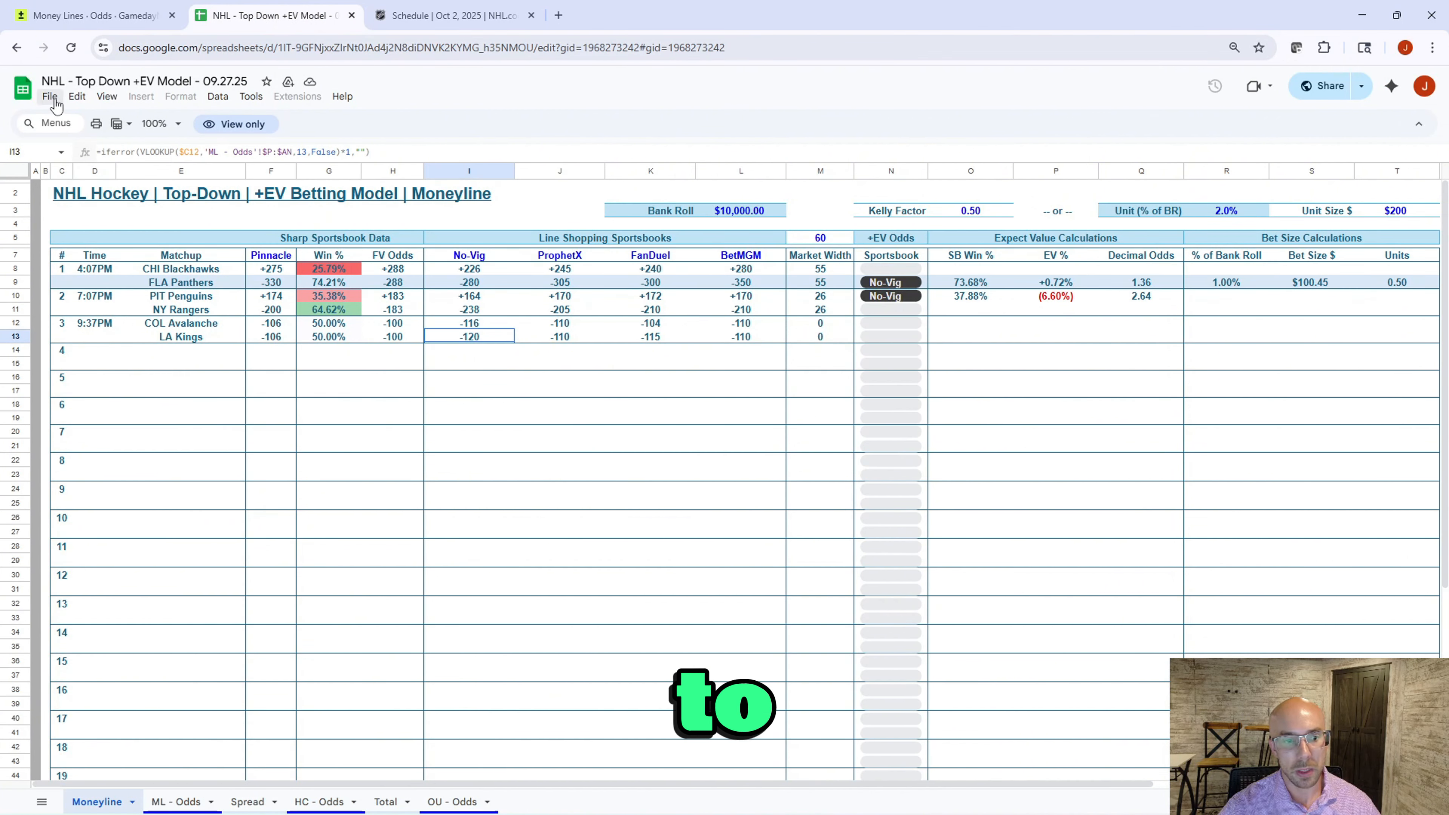
pyautogui.click(50, 97)
pyautogui.click(112, 189)
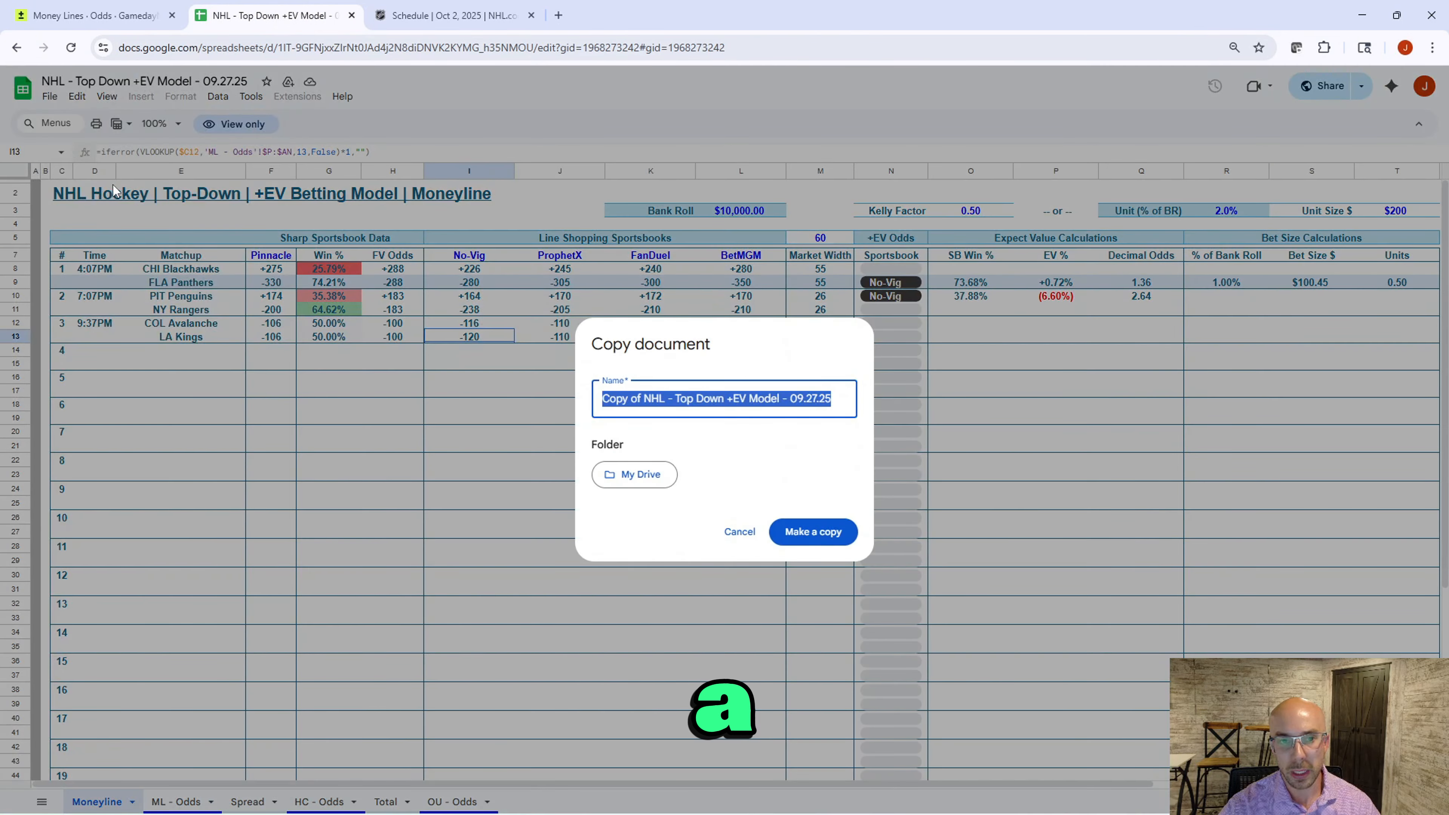
pyautogui.click(825, 535)
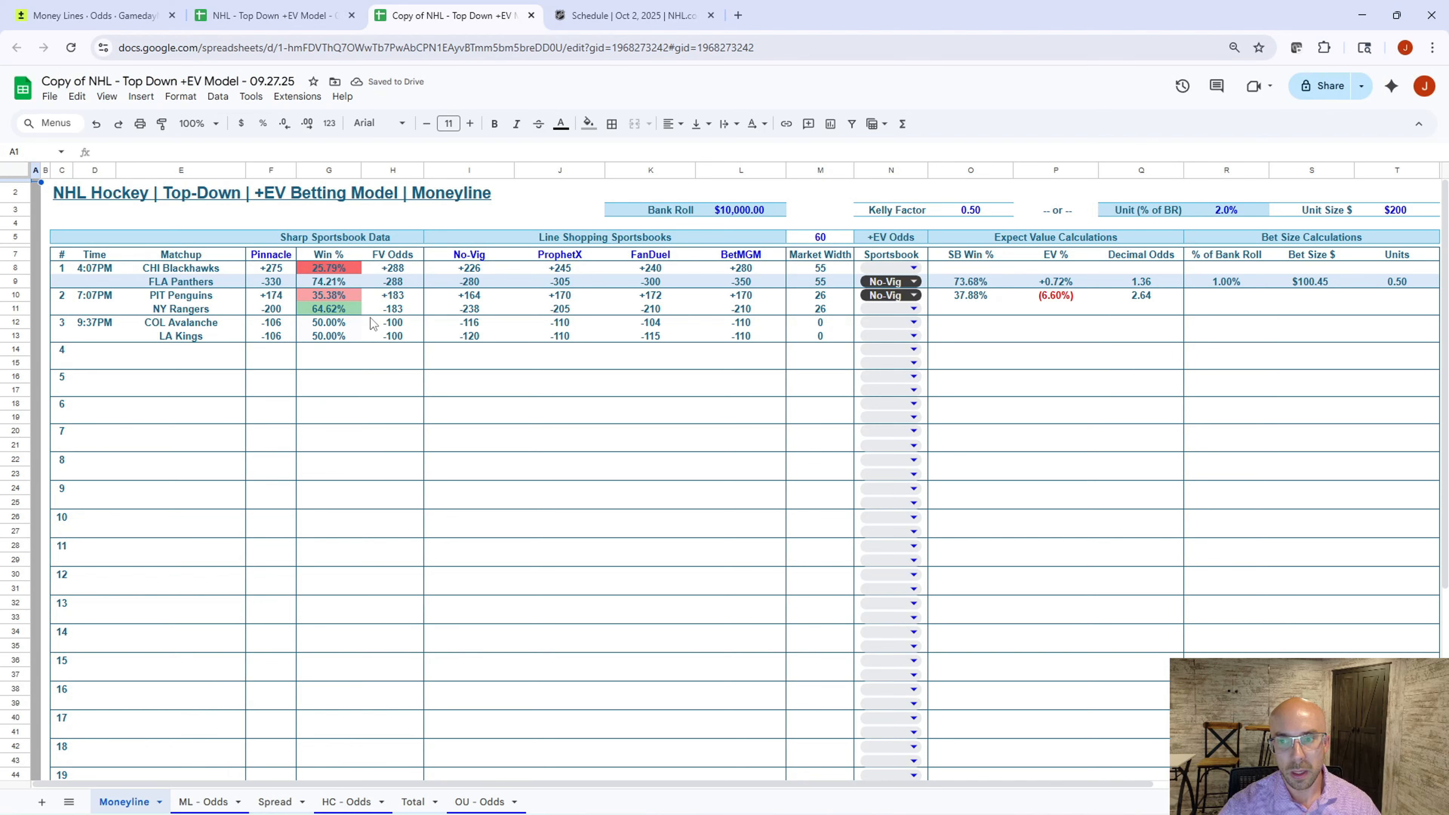
# Step: Clear the old odds data from columns B to N of the copy's ML - Odds sheet
pyautogui.click(203, 801)
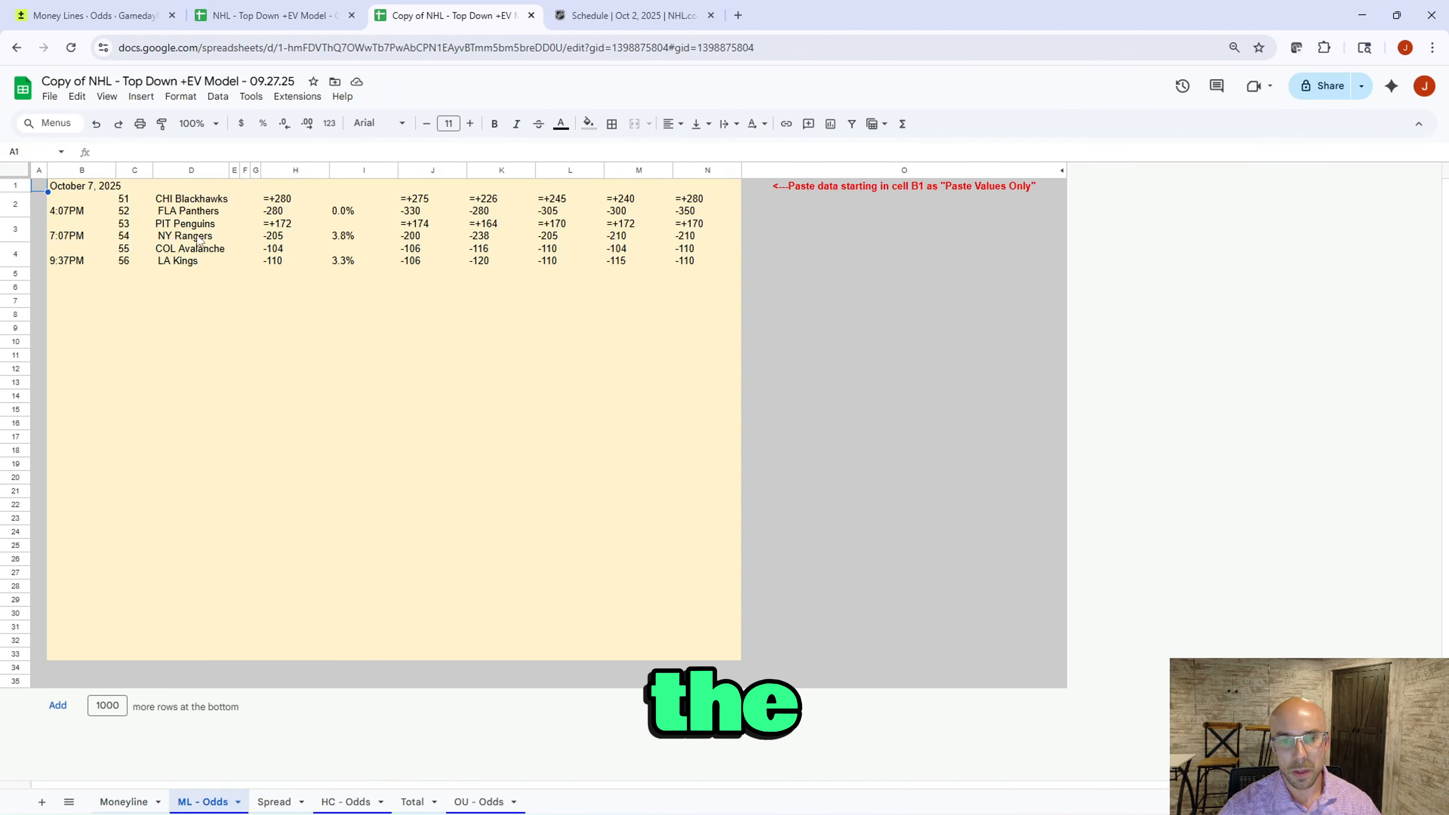
pyautogui.moveTo(82, 171); pyautogui.dragTo(682, 172)
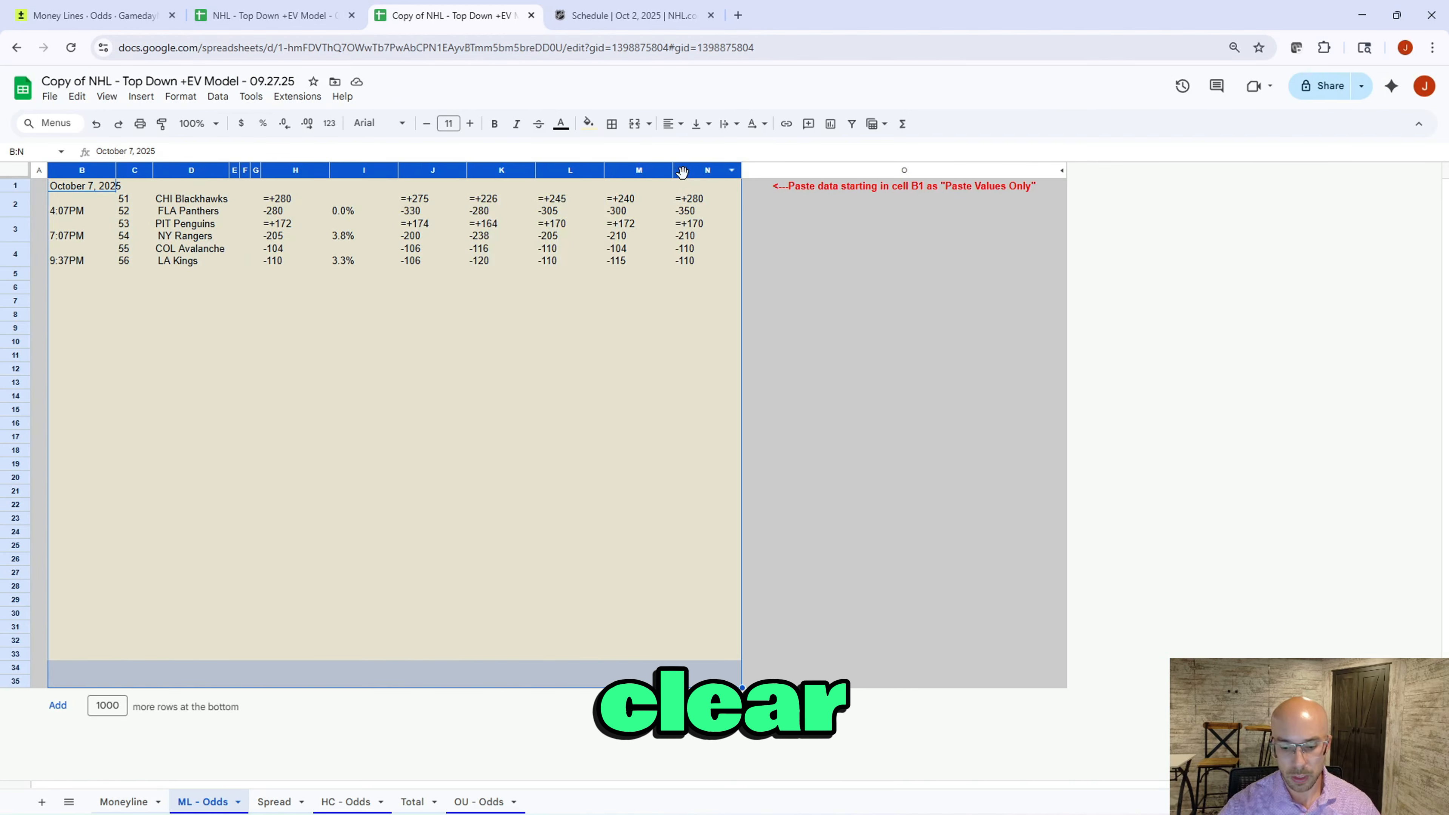
pyautogui.press('Delete')
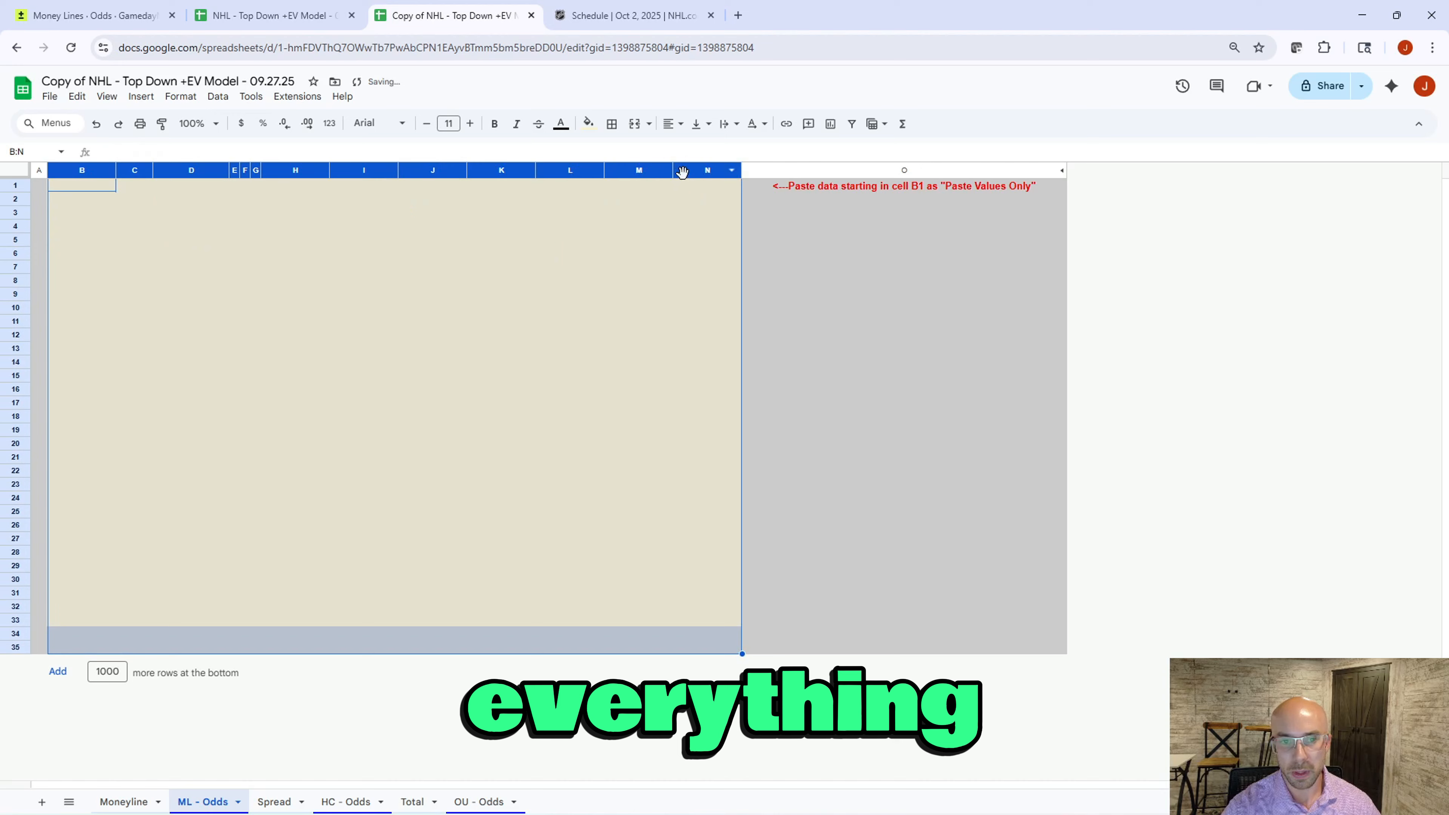
# Step: Copy the October 7, 2025 money line odds from GamedayMath into cell B1 of the copy's ML - Odds sheet as values only
pyautogui.click(137, 16)
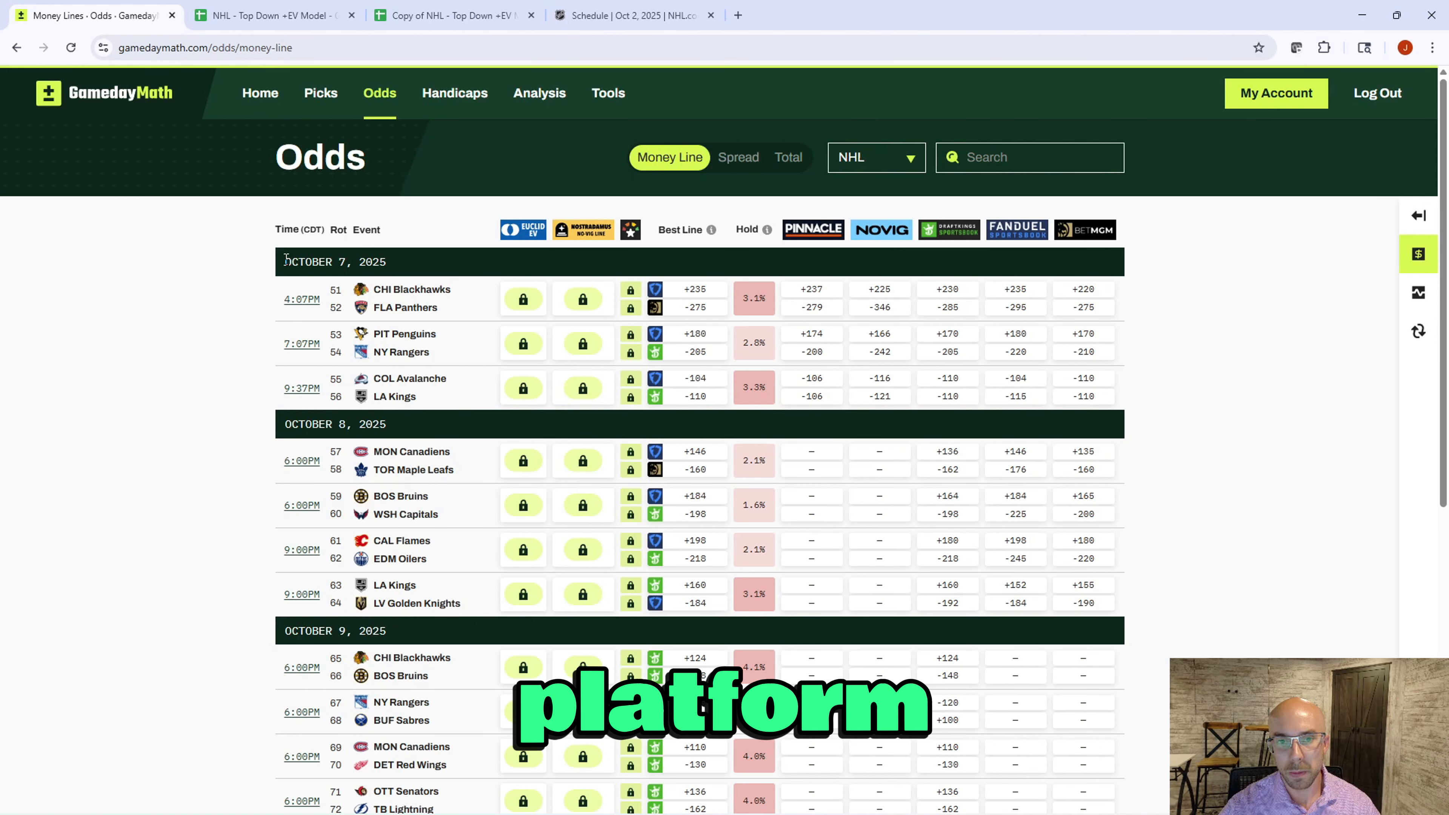
pyautogui.moveTo(286, 259); pyautogui.dragTo(1105, 412)
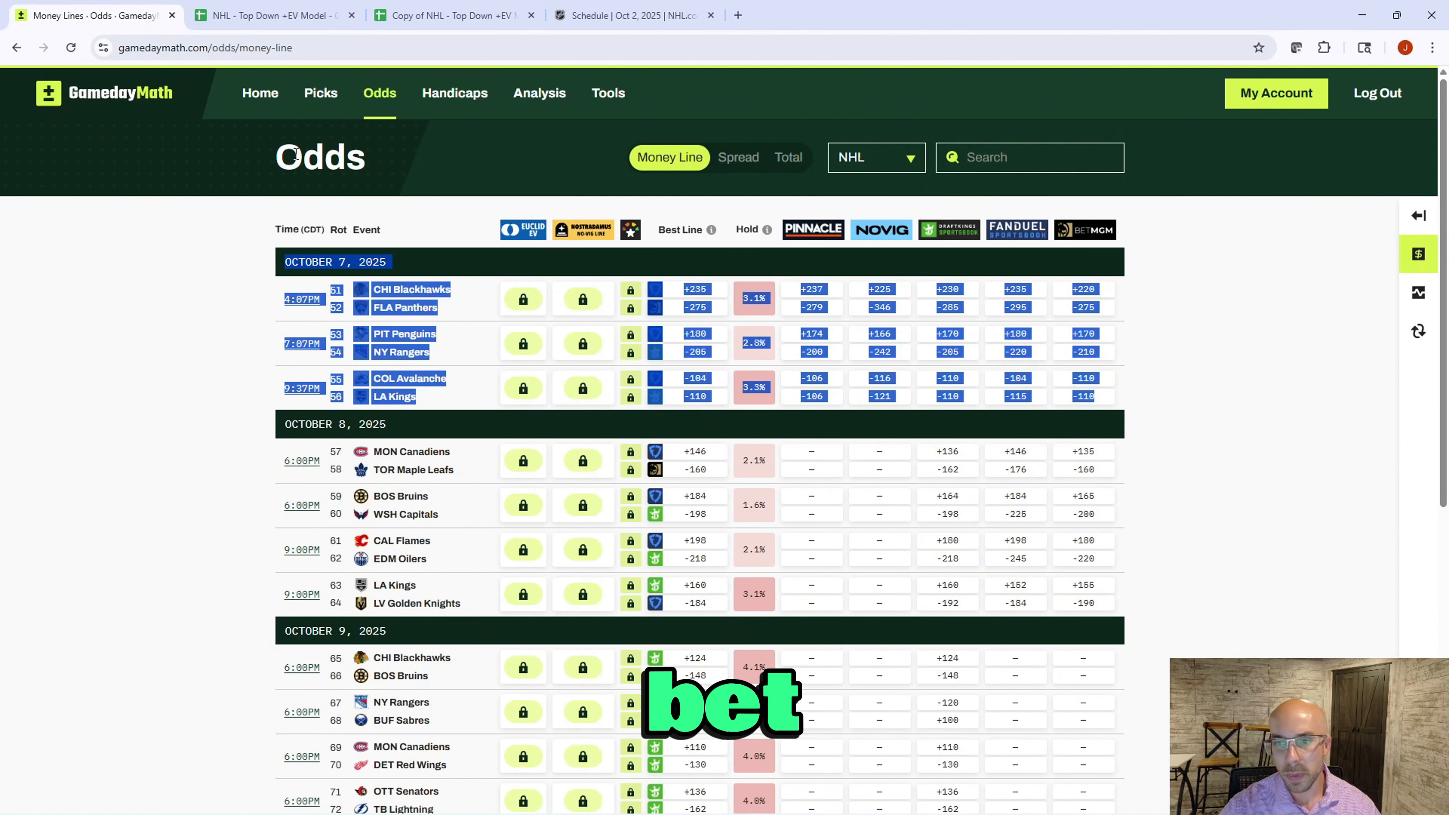
pyautogui.click(435, 23)
pyautogui.click(81, 188)
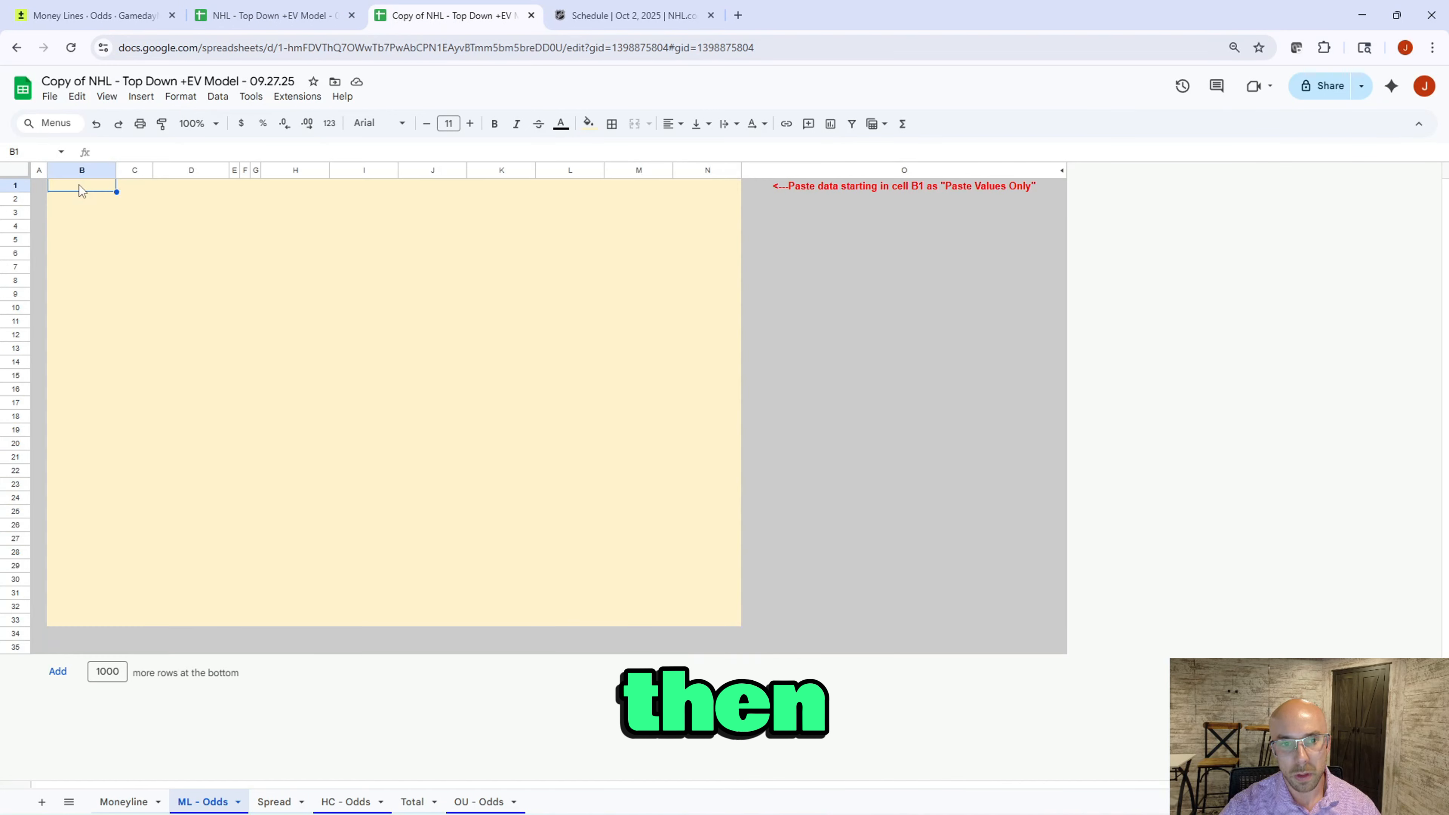
pyautogui.hotkey('ctrl', 'v')
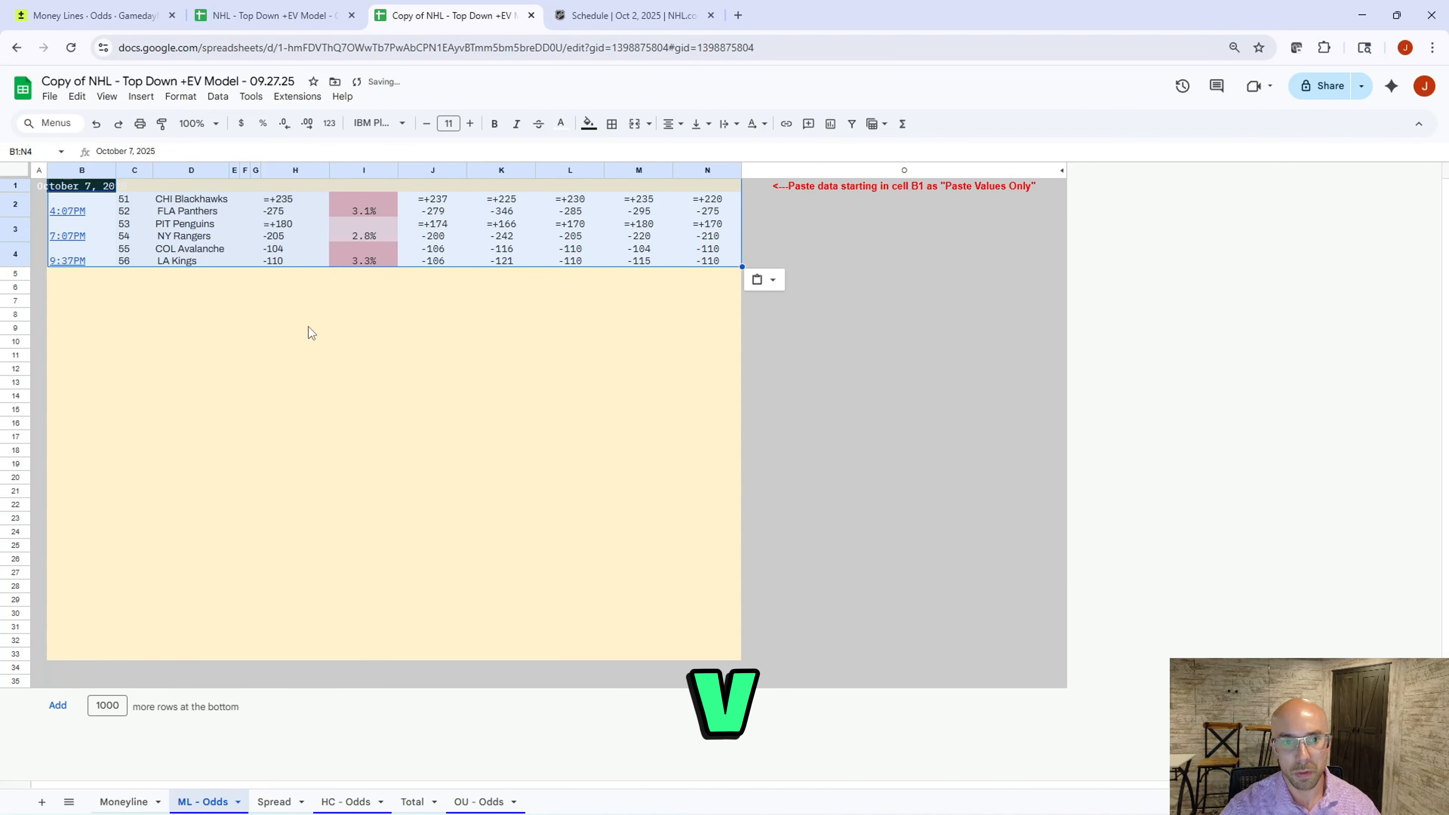
pyautogui.click(771, 280)
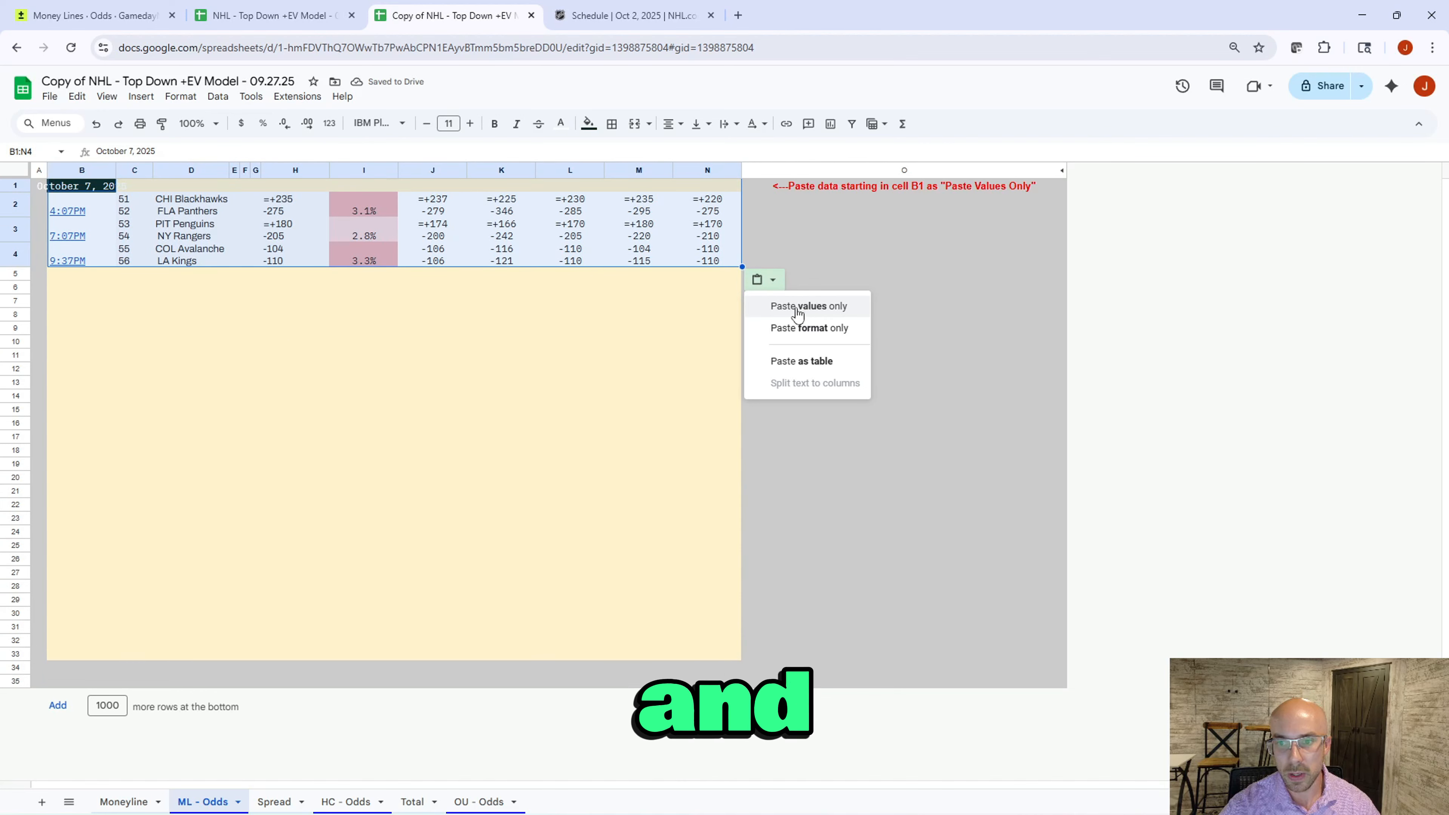
pyautogui.click(805, 309)
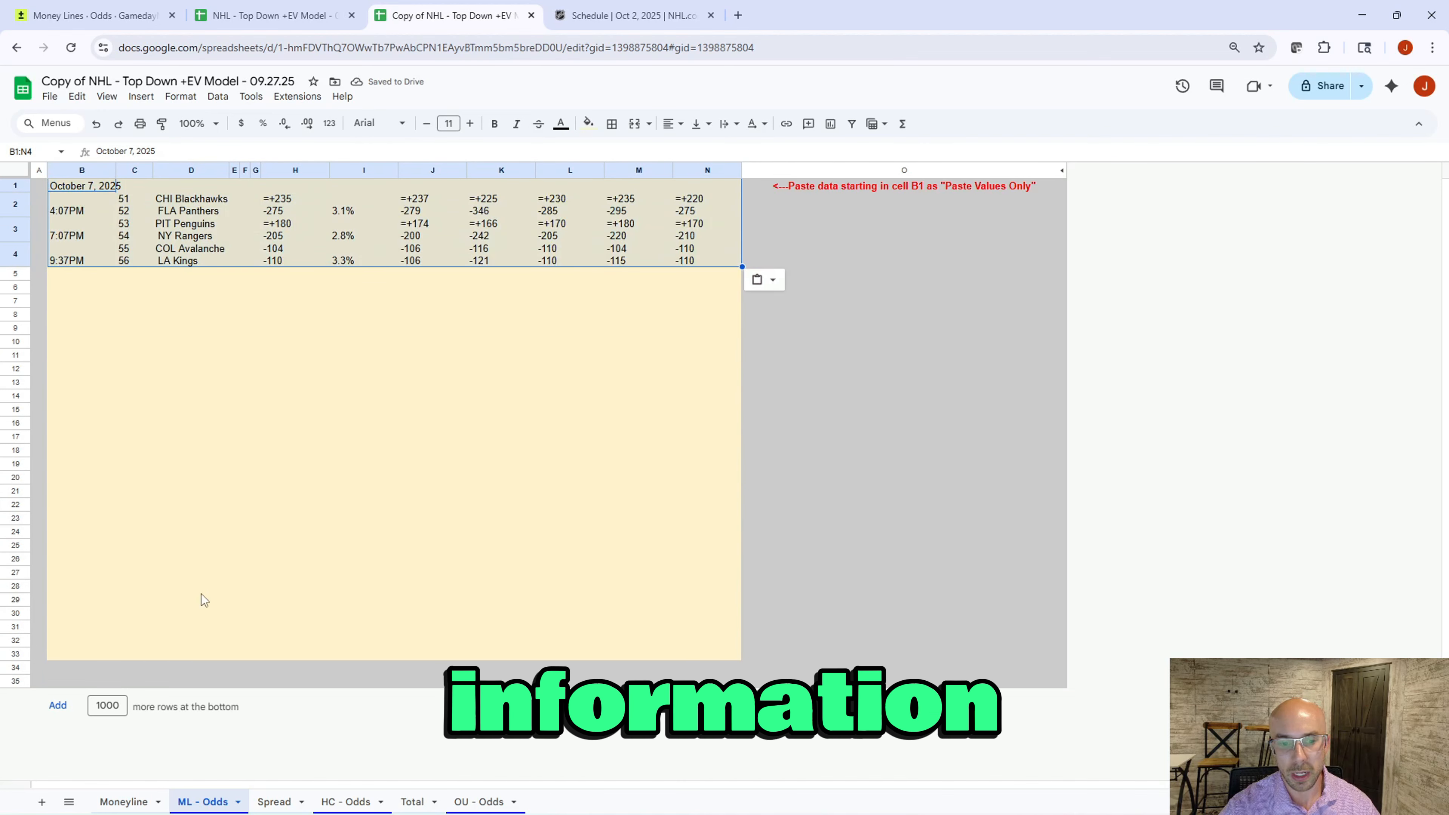
# Step: Clear the sportsbook selections for the FLA Panthers and PIT Penguins on the Moneyline sheet
pyautogui.click(133, 798)
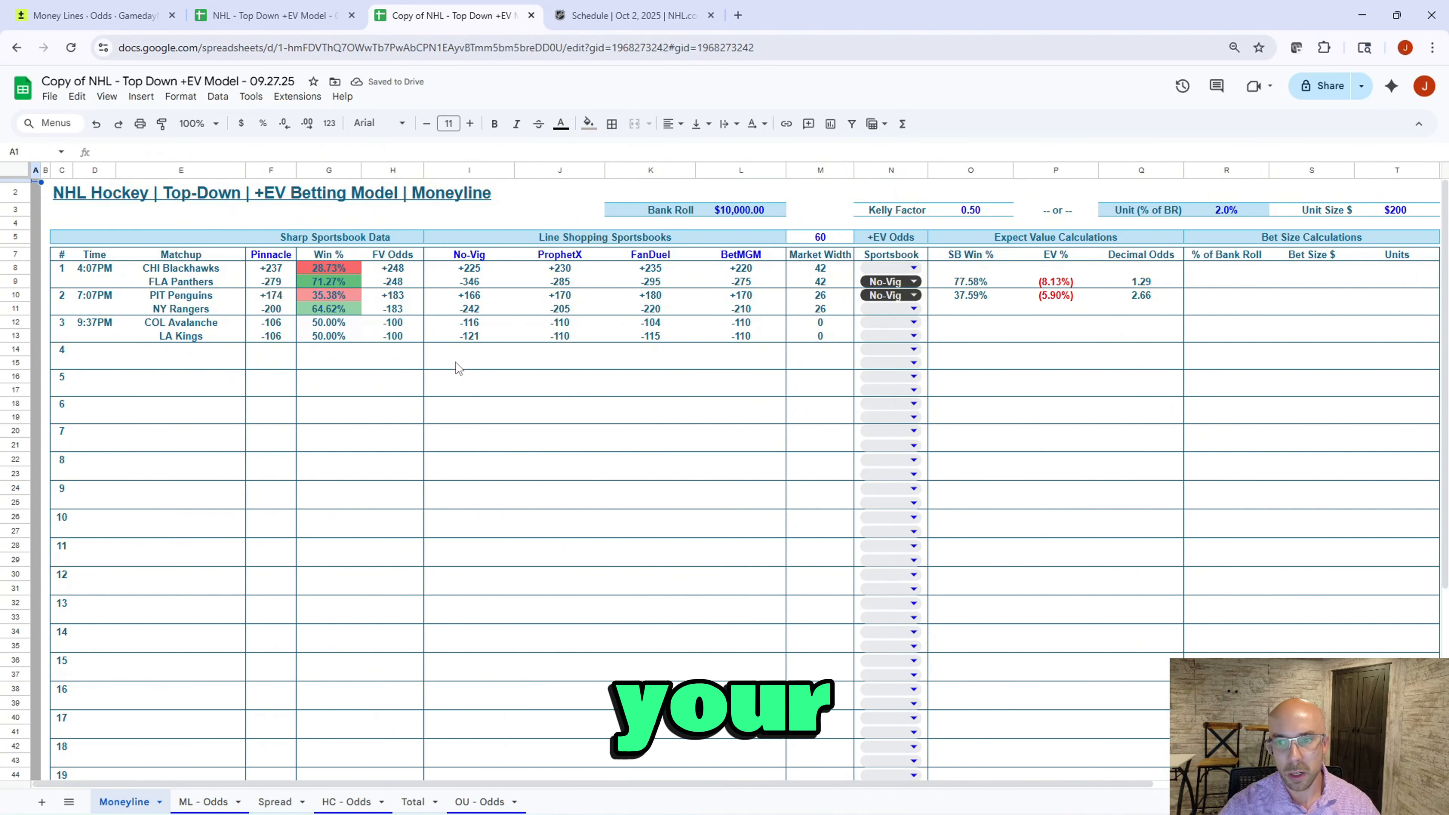
pyautogui.click(956, 342)
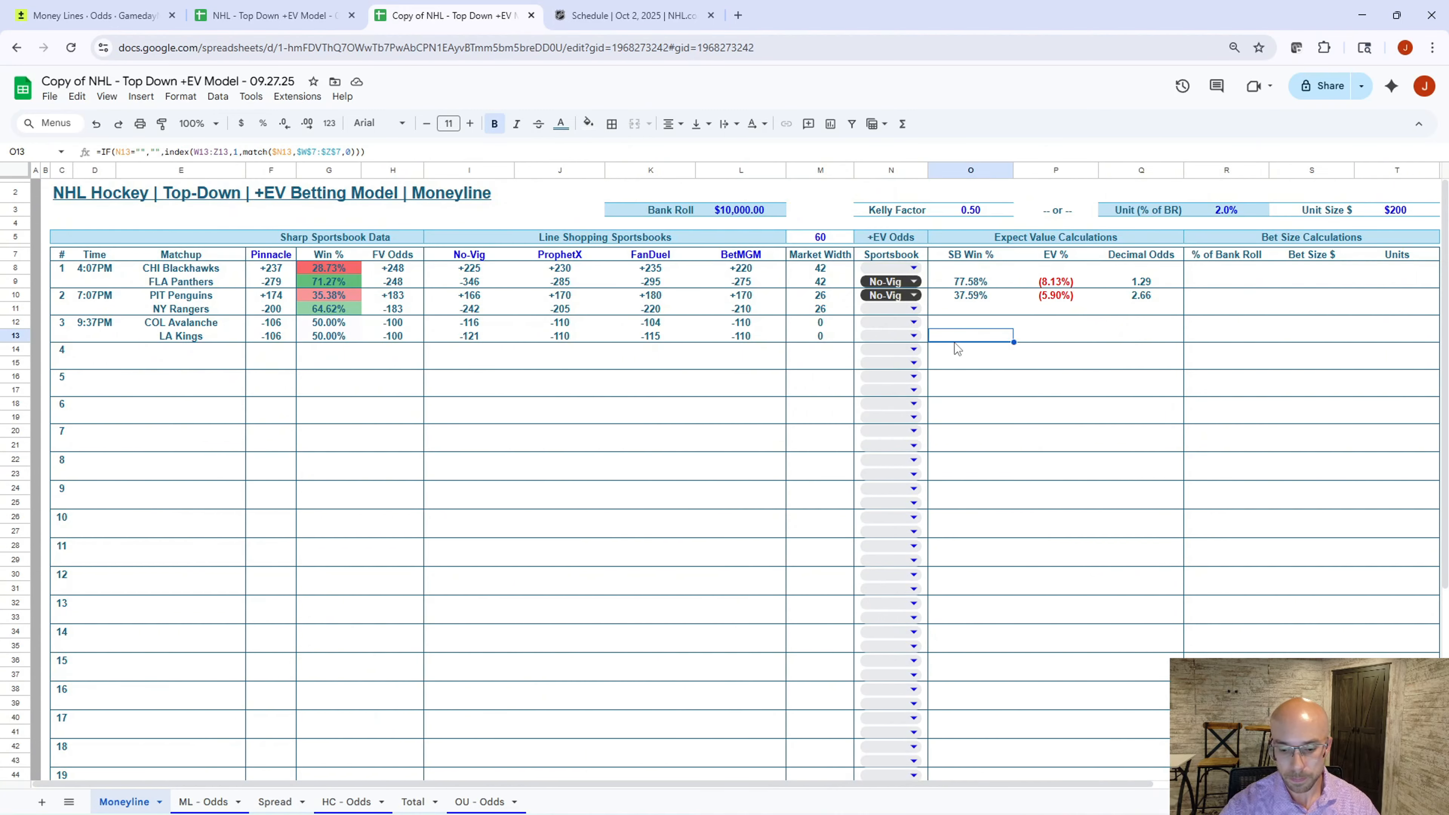
pyautogui.press('Left')
pyautogui.press('Up')
pyautogui.press('Up')
pyautogui.press('Up')
pyautogui.press('Delete')
pyautogui.press('Up')
pyautogui.press('Delete')
pyautogui.press('Down')
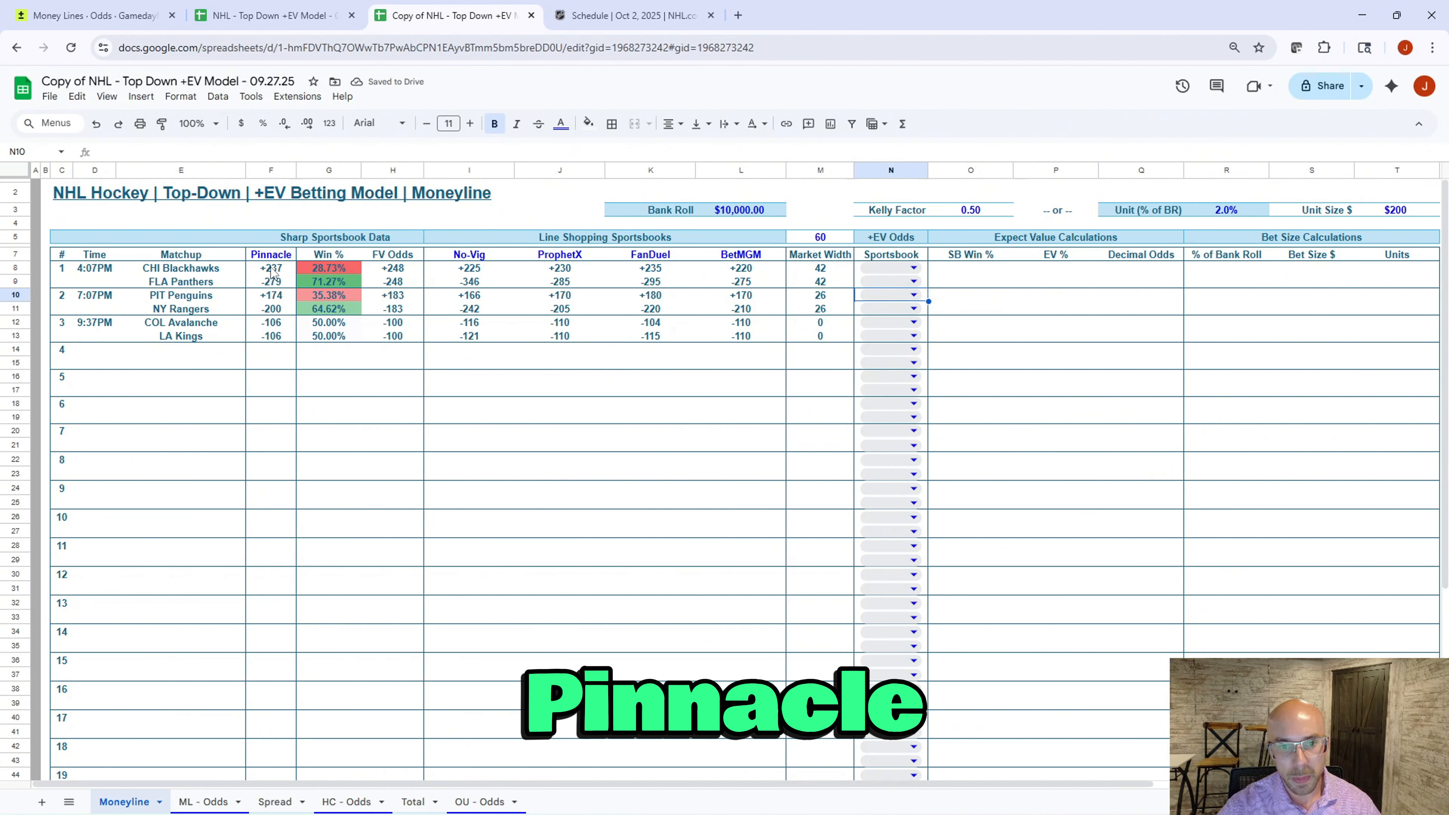
# Step: Compare the Blackhawks–Panthers Pinnacle odds on the Moneyline sheet with GamedayMath's money lines, and examine the fair value odds of the three games
pyautogui.click(255, 269)
pyautogui.press('Down')
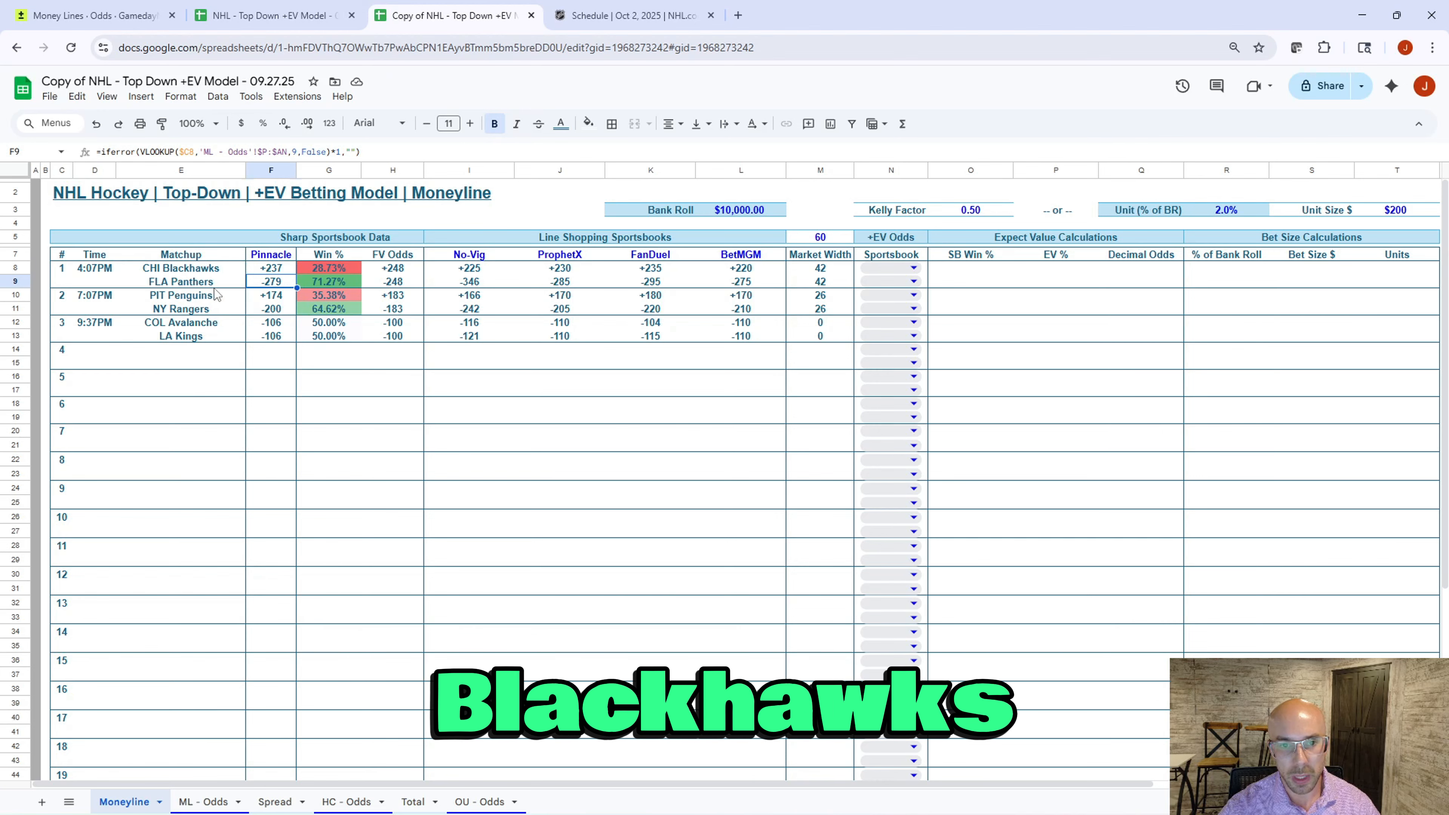
pyautogui.click(88, 15)
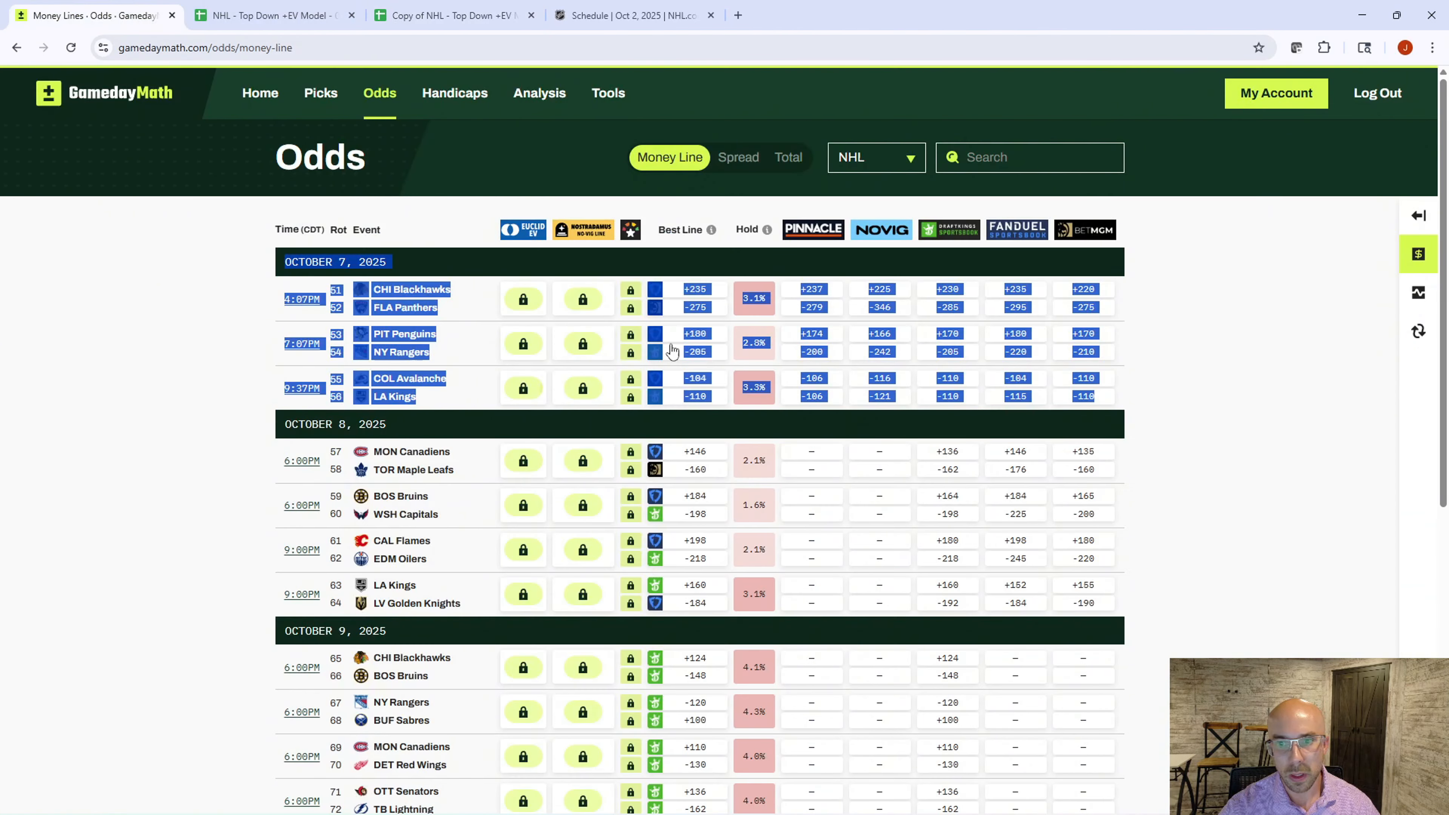
pyautogui.click(142, 315)
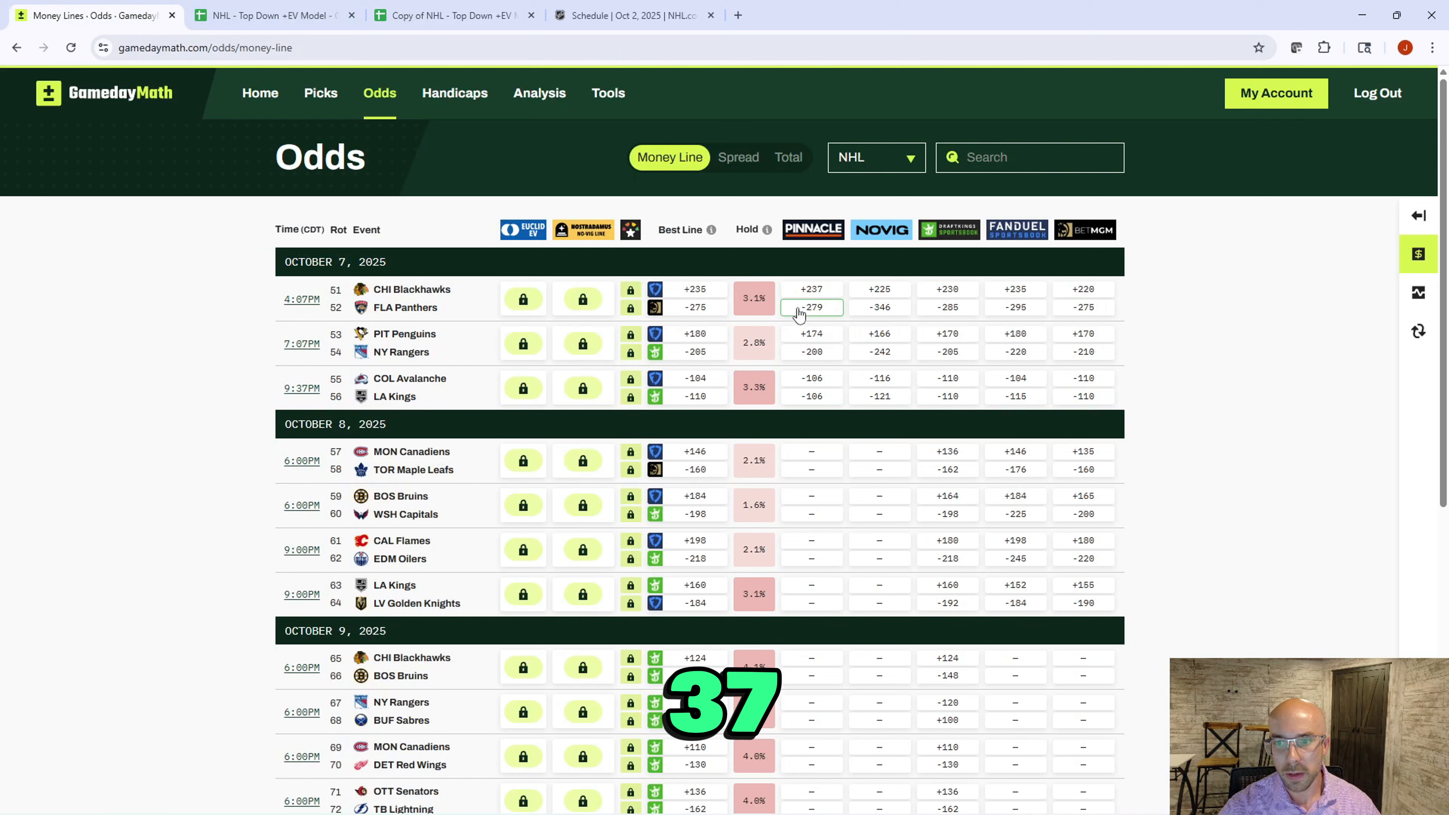
pyautogui.click(416, 17)
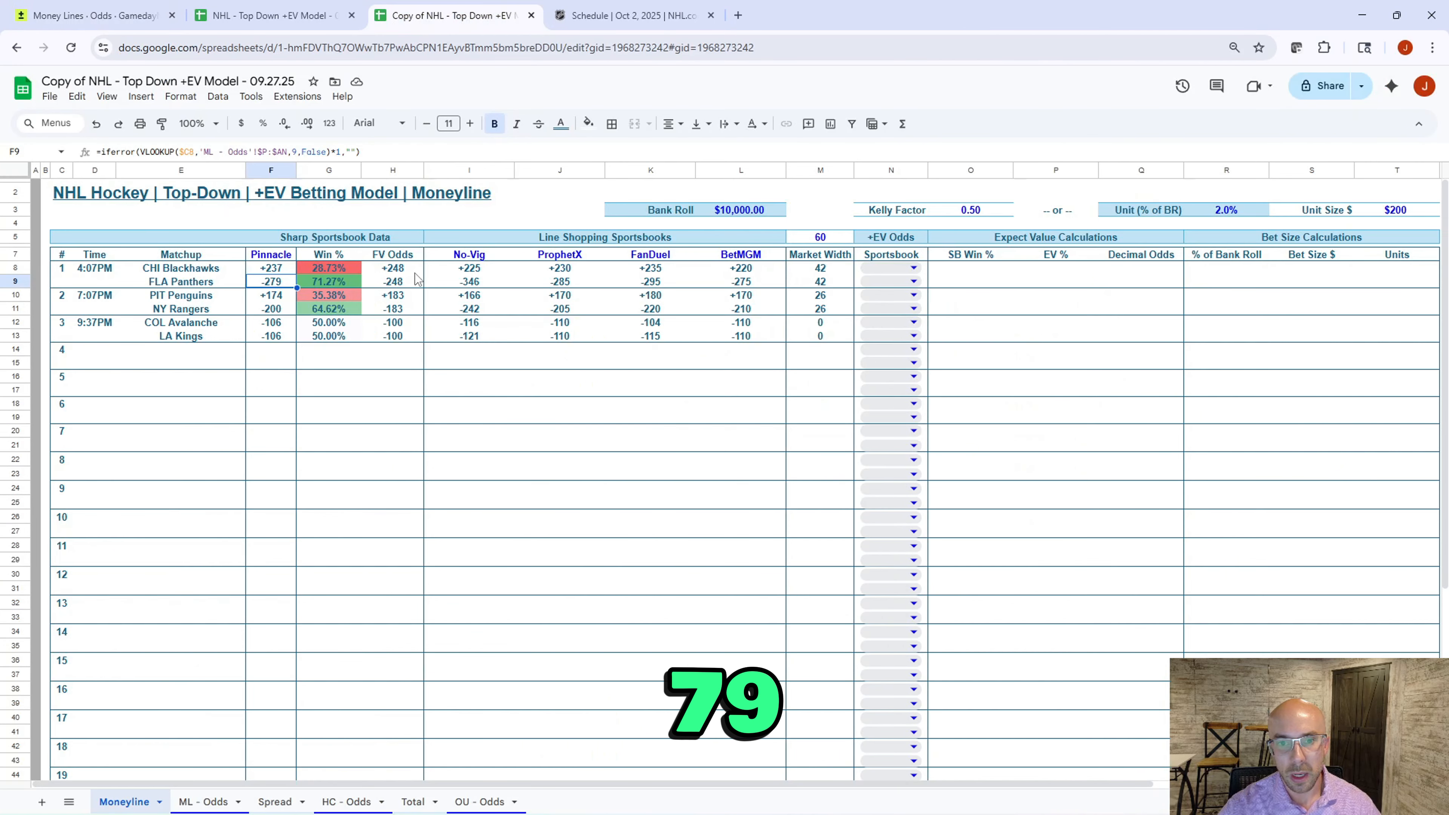
pyautogui.click(416, 279)
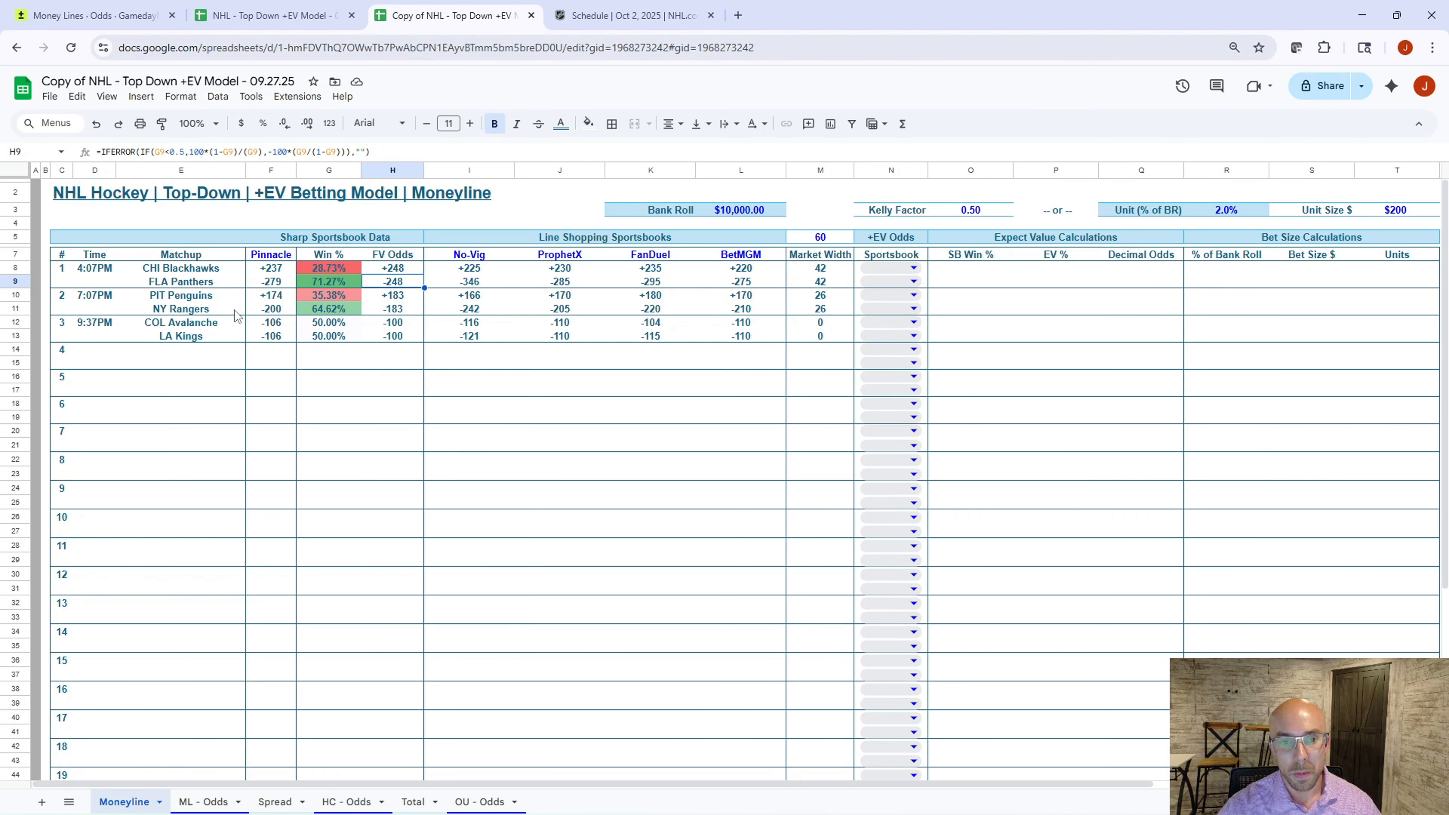
pyautogui.click(396, 297)
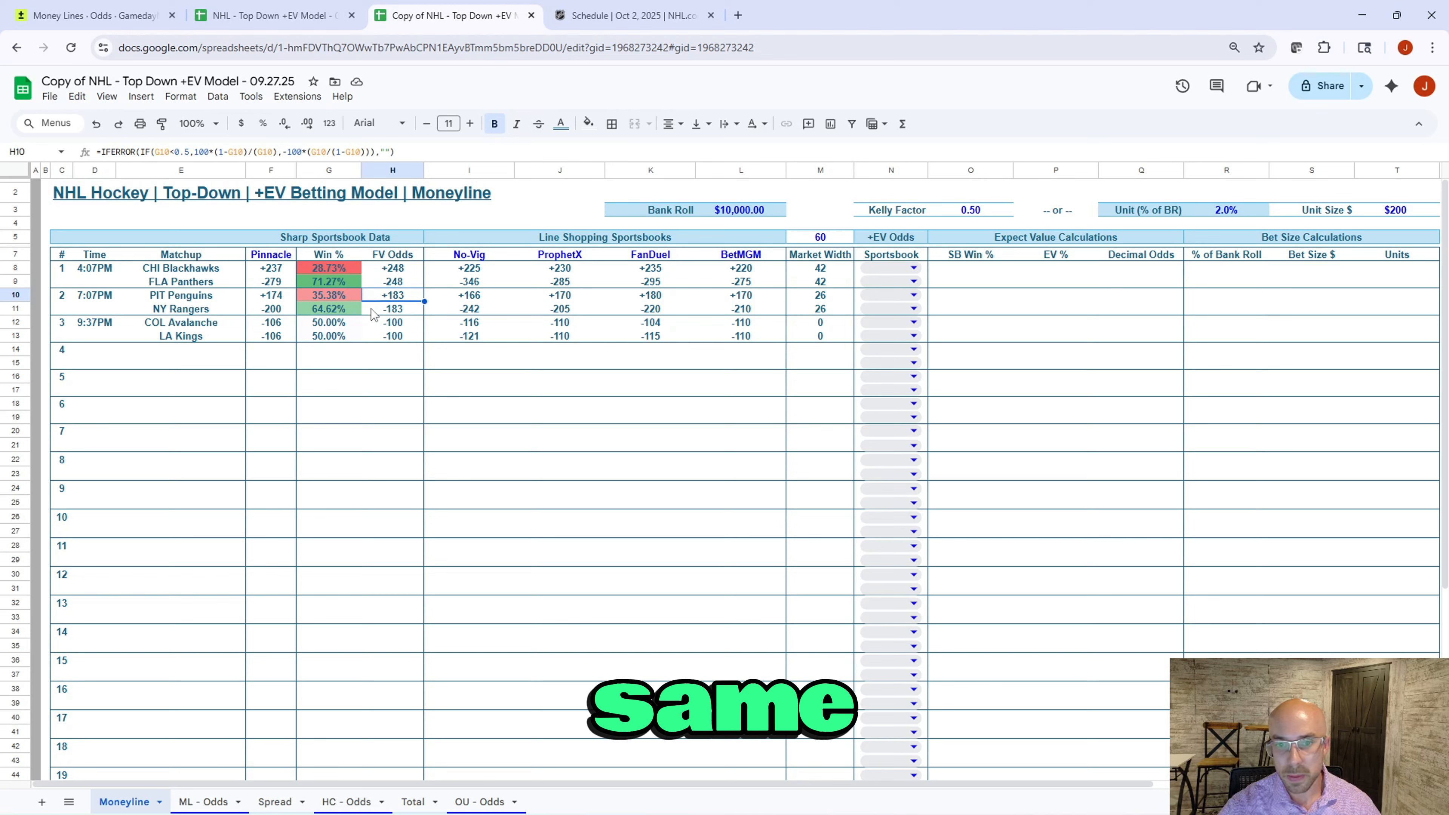
pyautogui.click(373, 311)
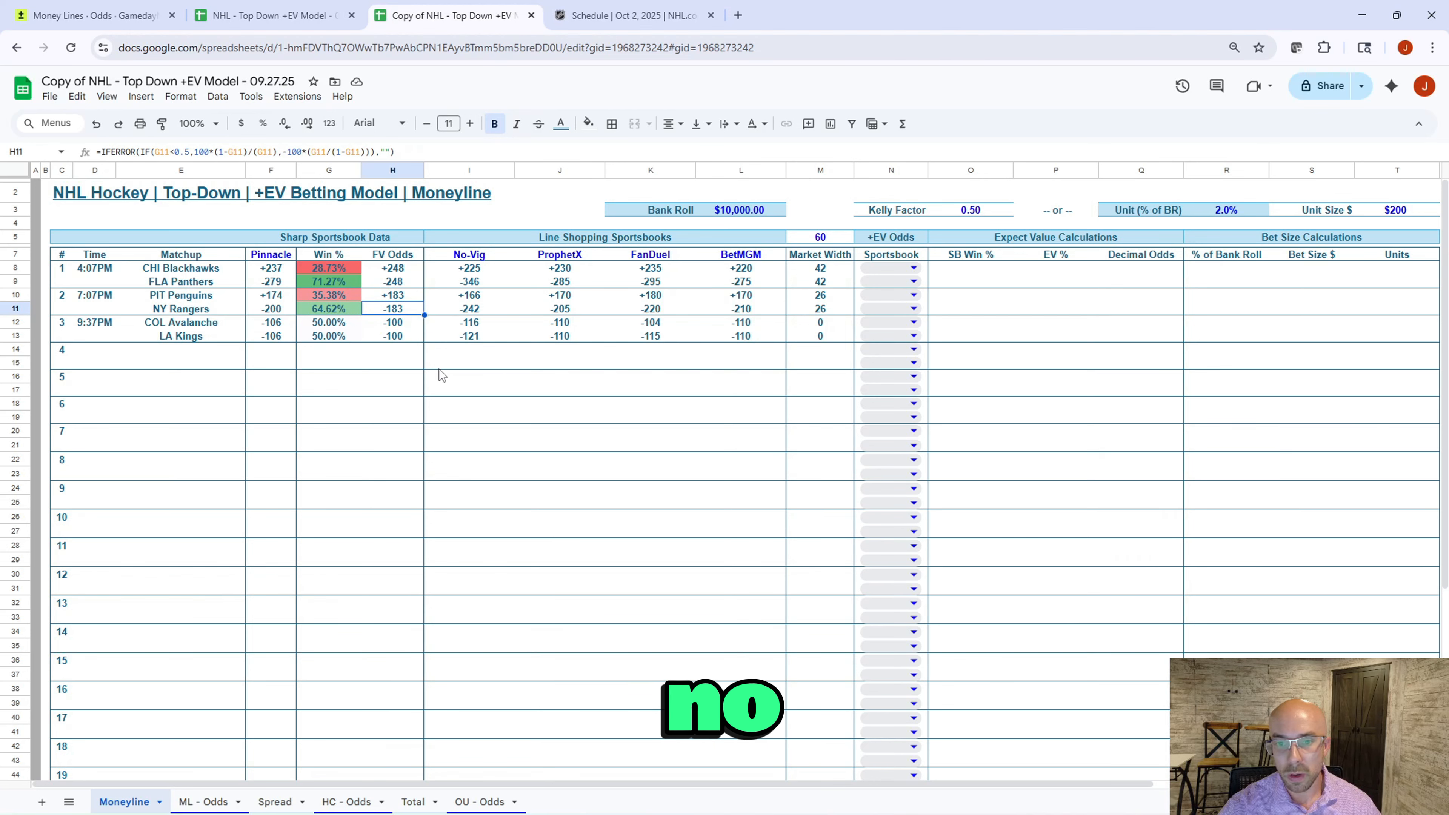
pyautogui.click(403, 324)
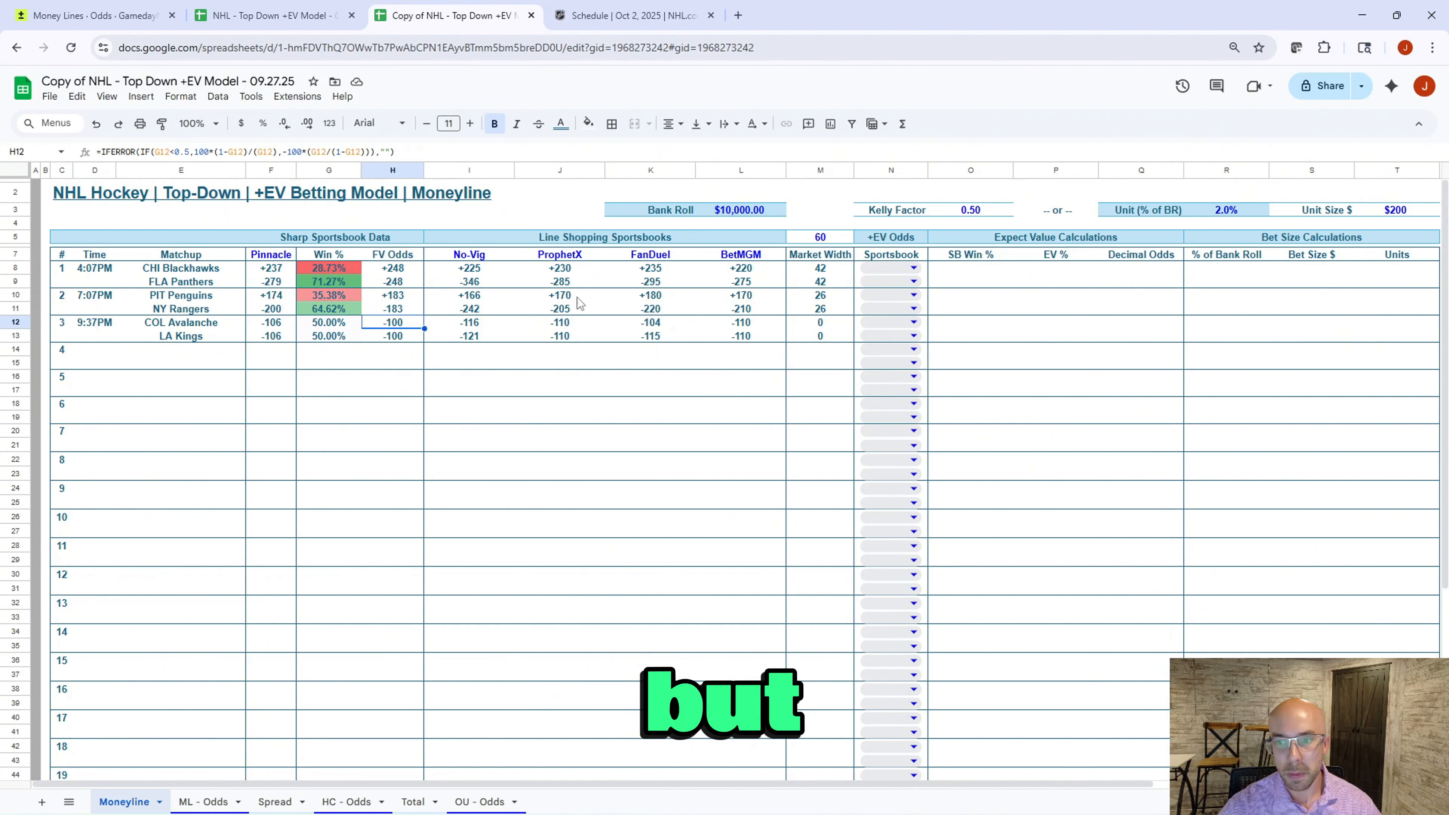
# Step: Try a limit of 25 above the Market Width column on the Moneyline sheet
pyautogui.click(821, 242)
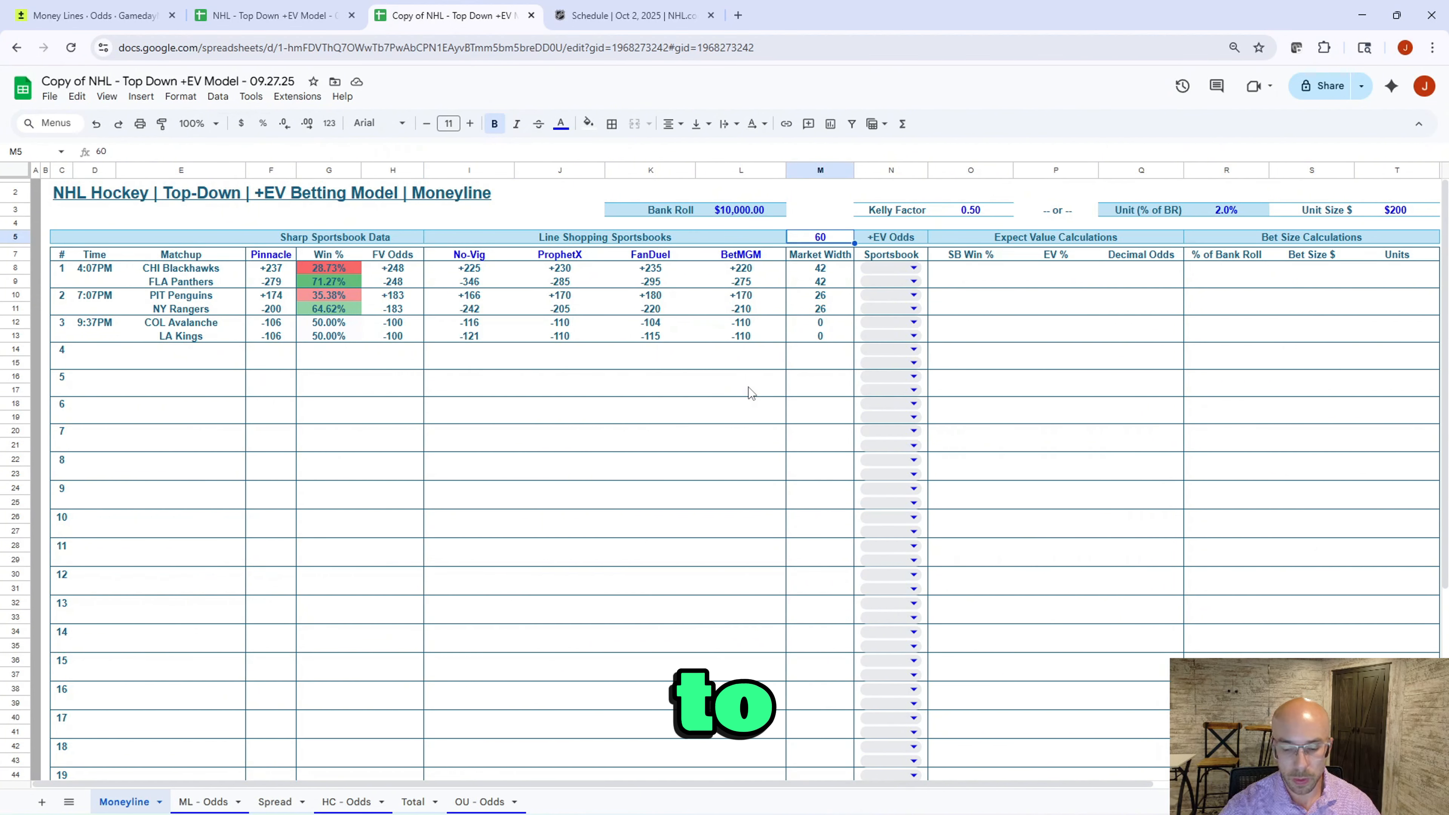
pyautogui.write('25')
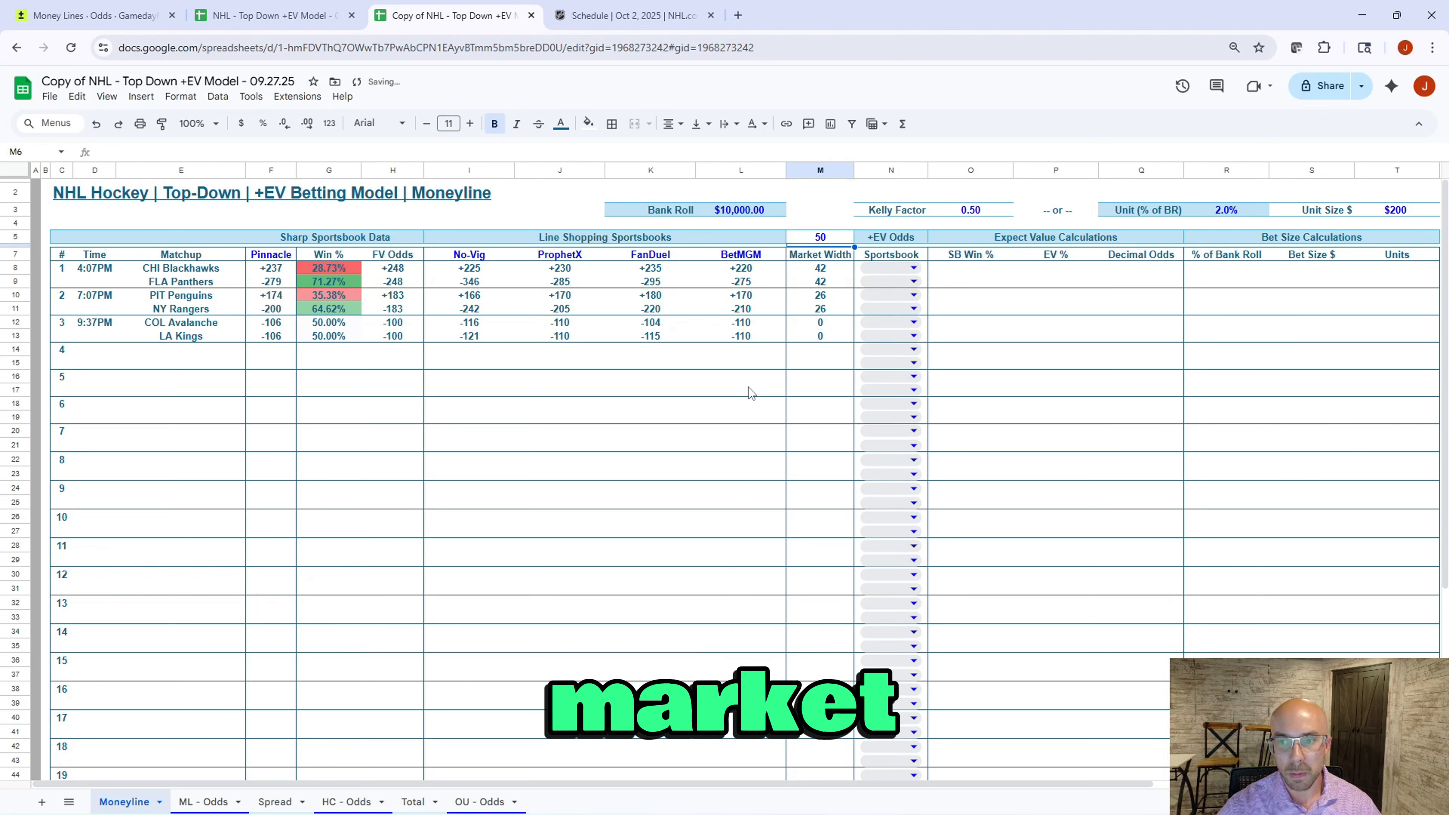
pyautogui.press('Return')
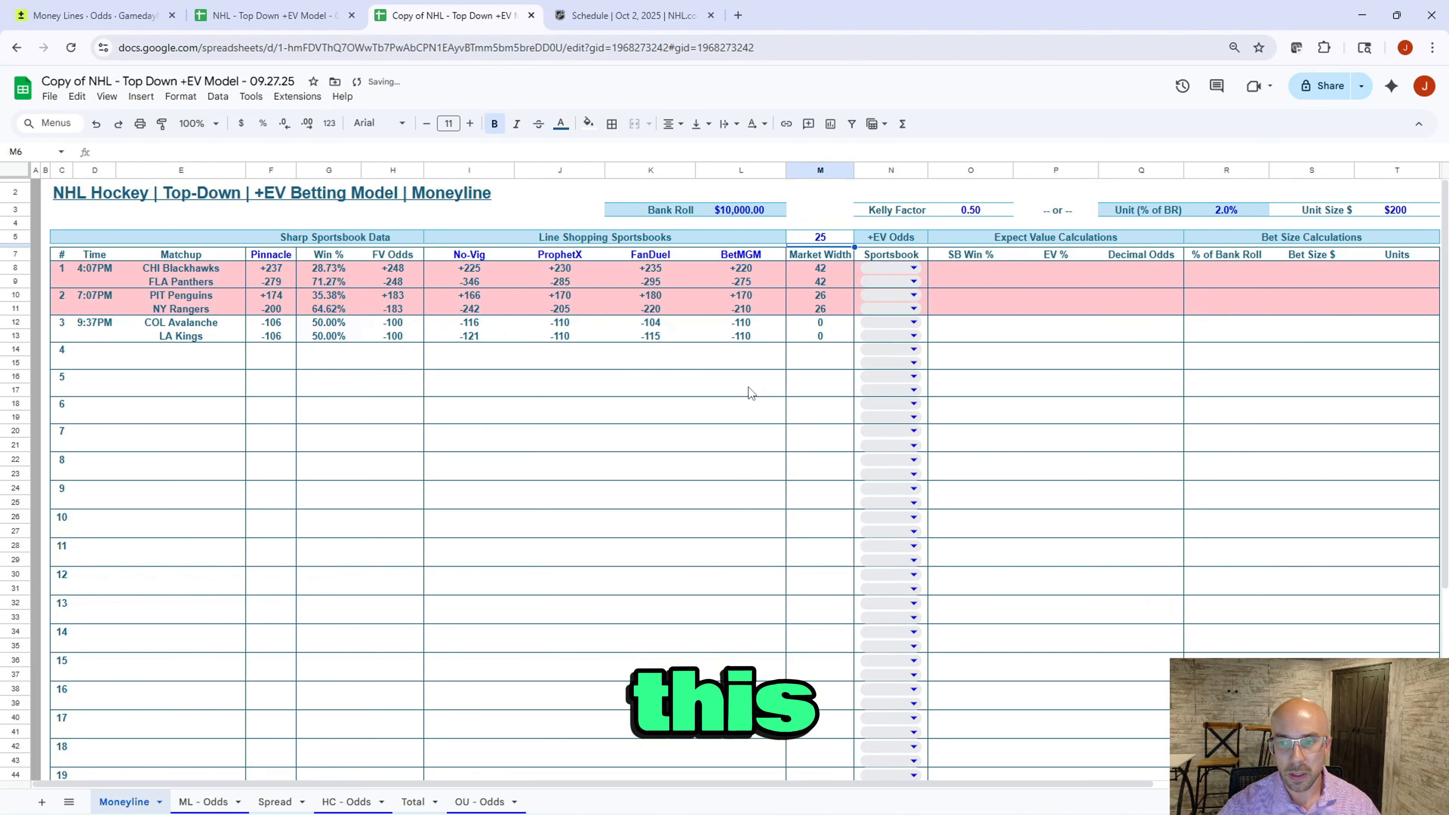
# Step: Set the limit above the Market Width column to 50
pyautogui.press('Up')
pyautogui.write('50')
pyautogui.press('Return')
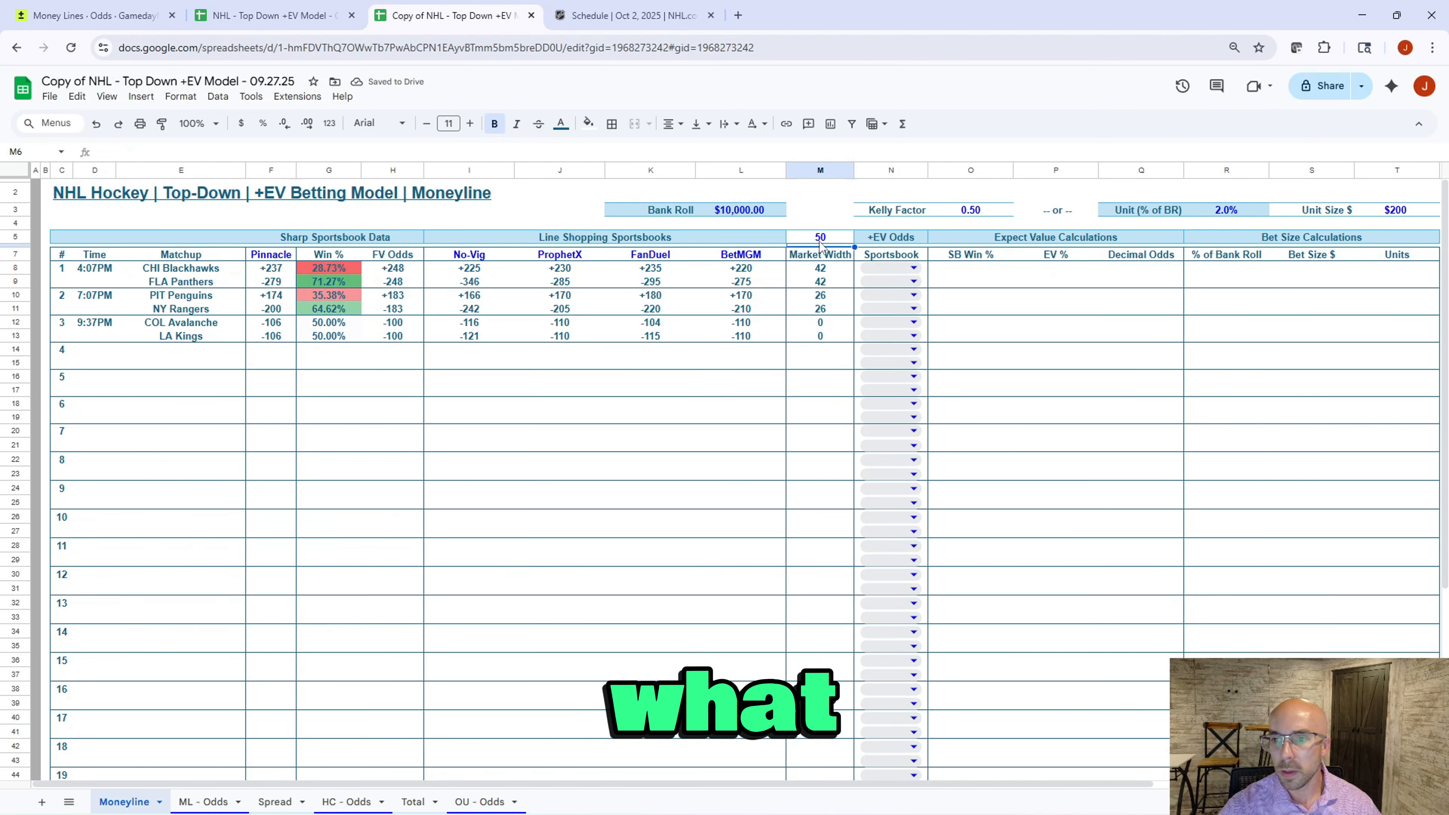
pyautogui.click(796, 238)
# Step: Set the Moneyline sheet's bank roll to $5,000 and its unit size to $50
pyautogui.click(743, 210)
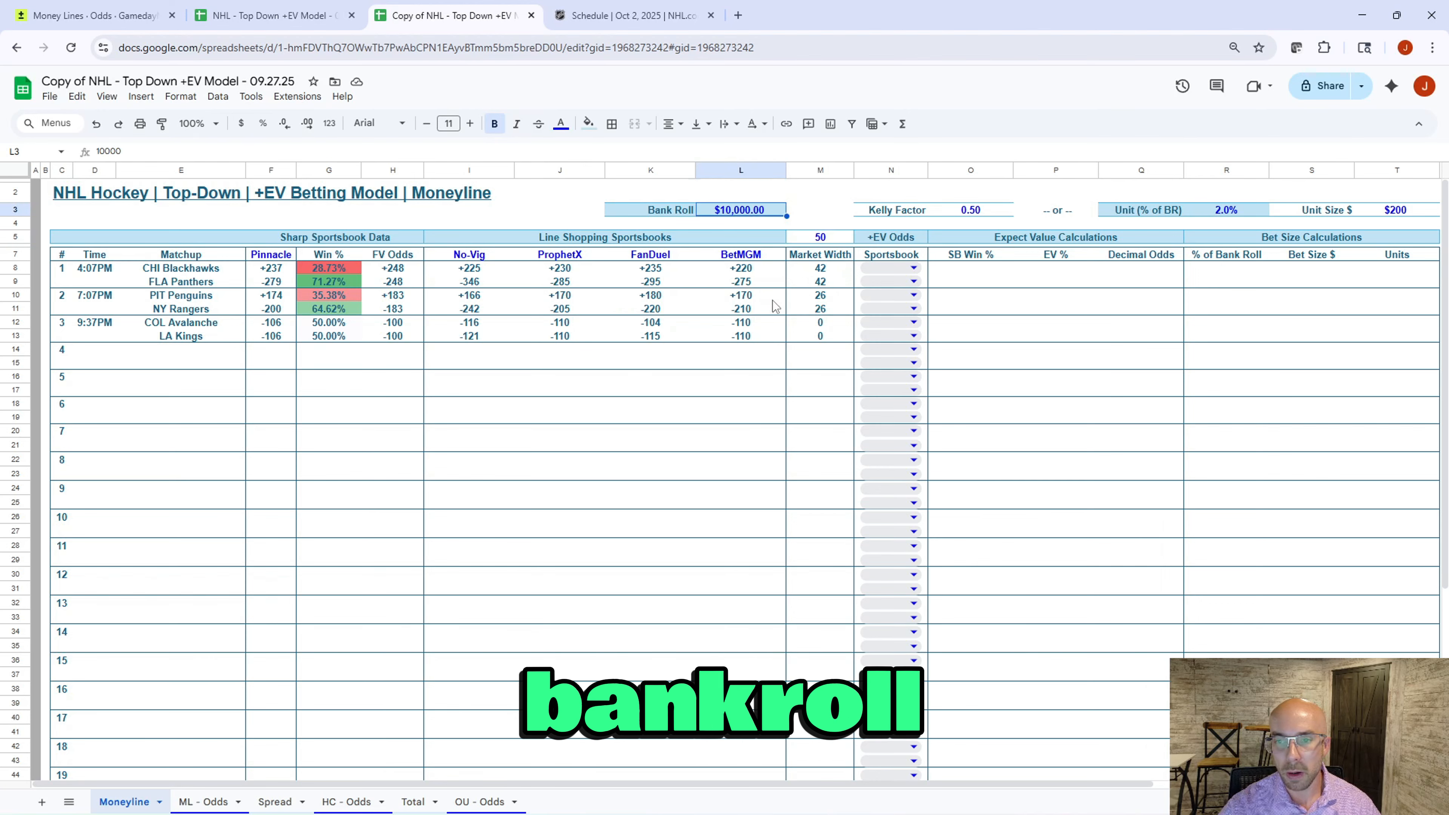
pyautogui.write('50')
pyautogui.press('Return')
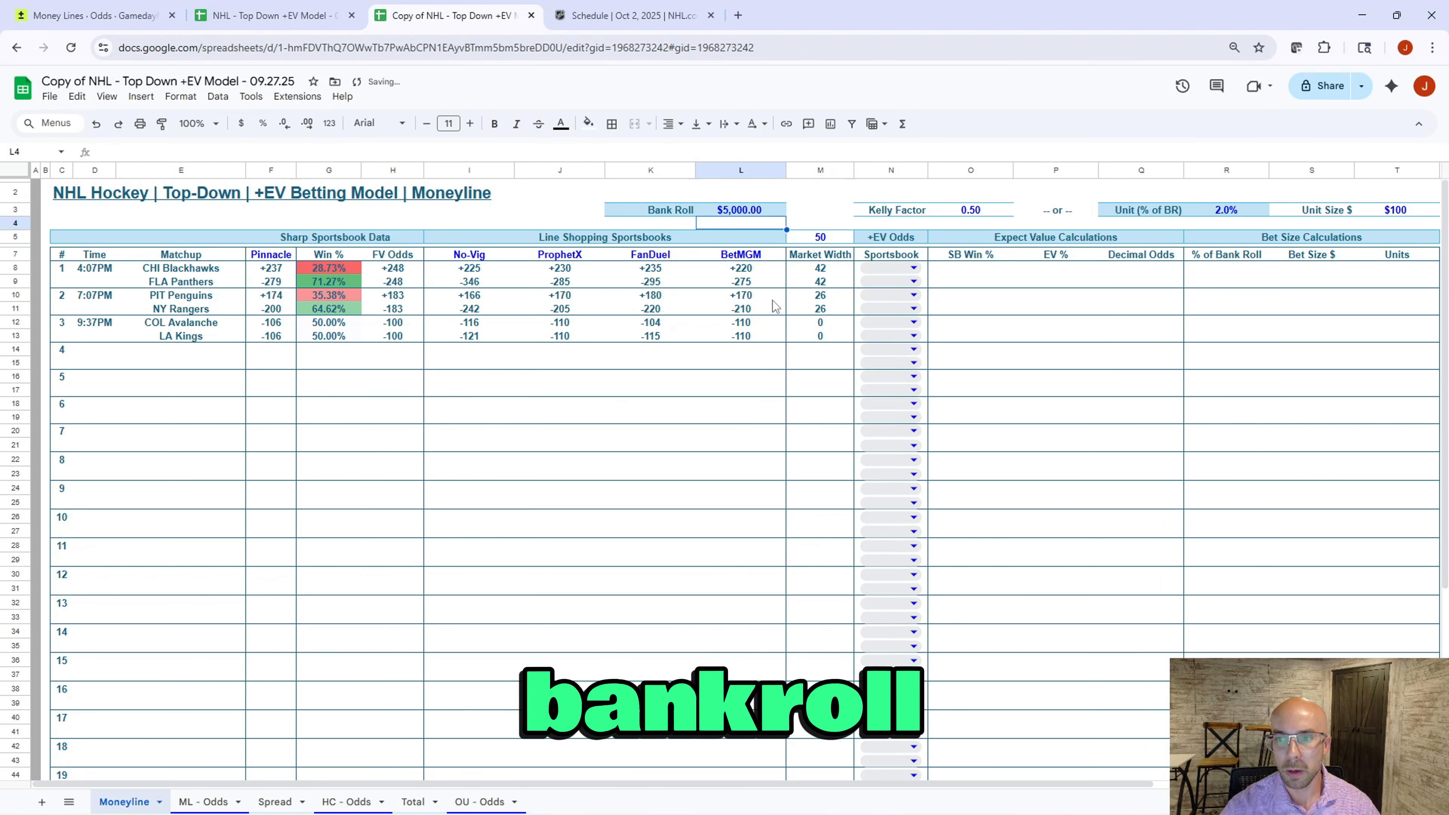
pyautogui.click(967, 215)
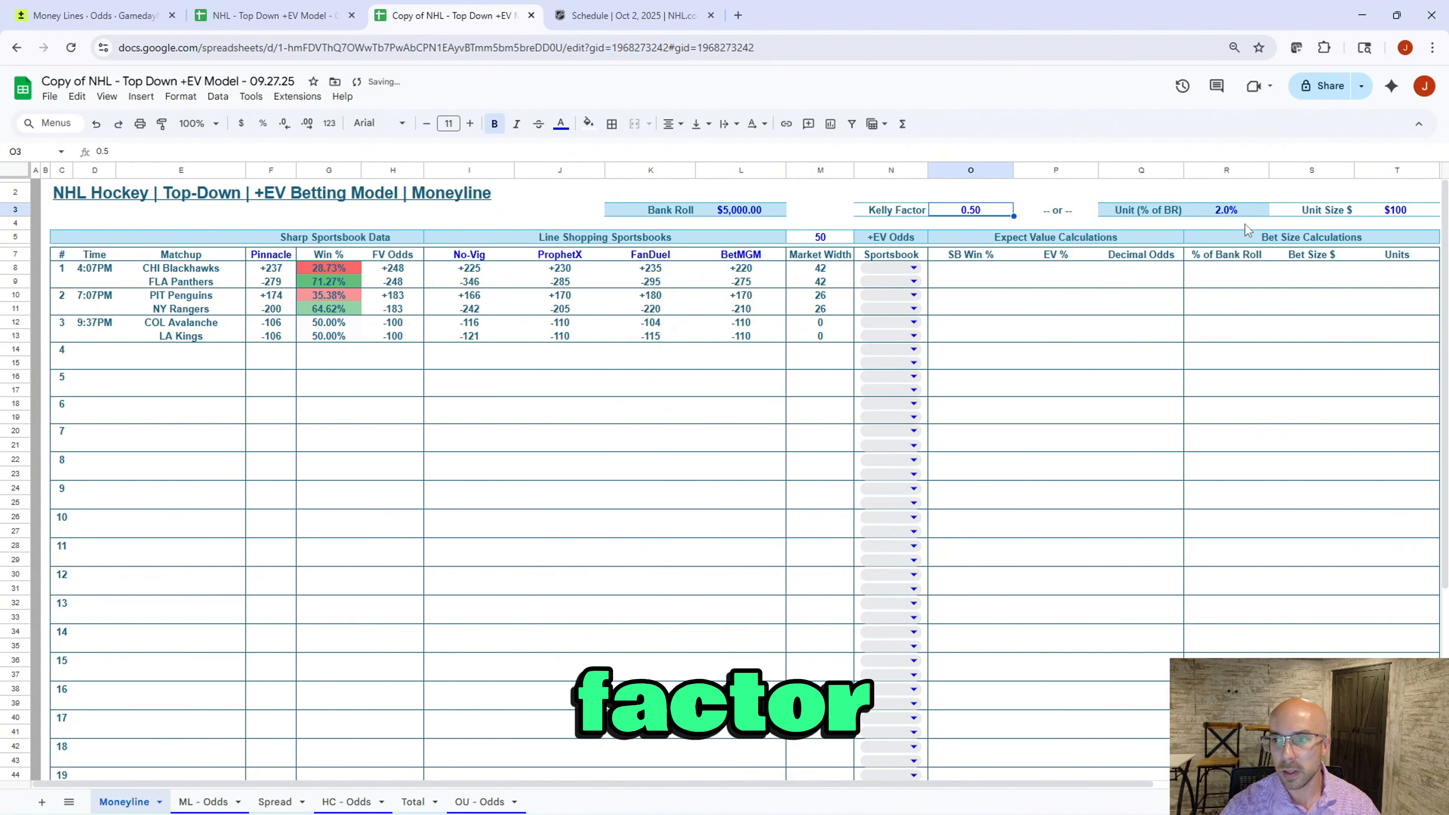
pyautogui.click(1233, 212)
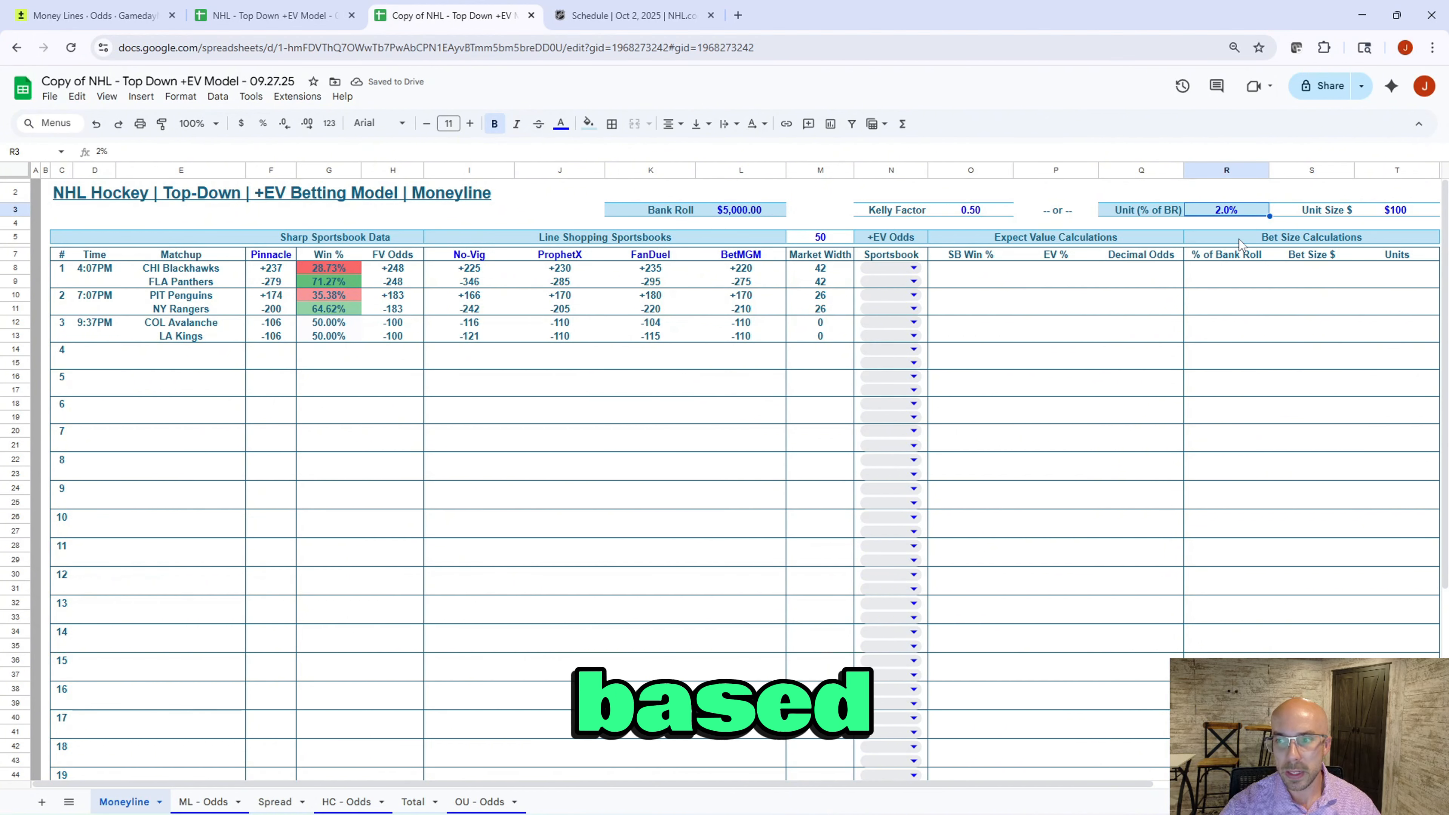
pyautogui.click(1394, 211)
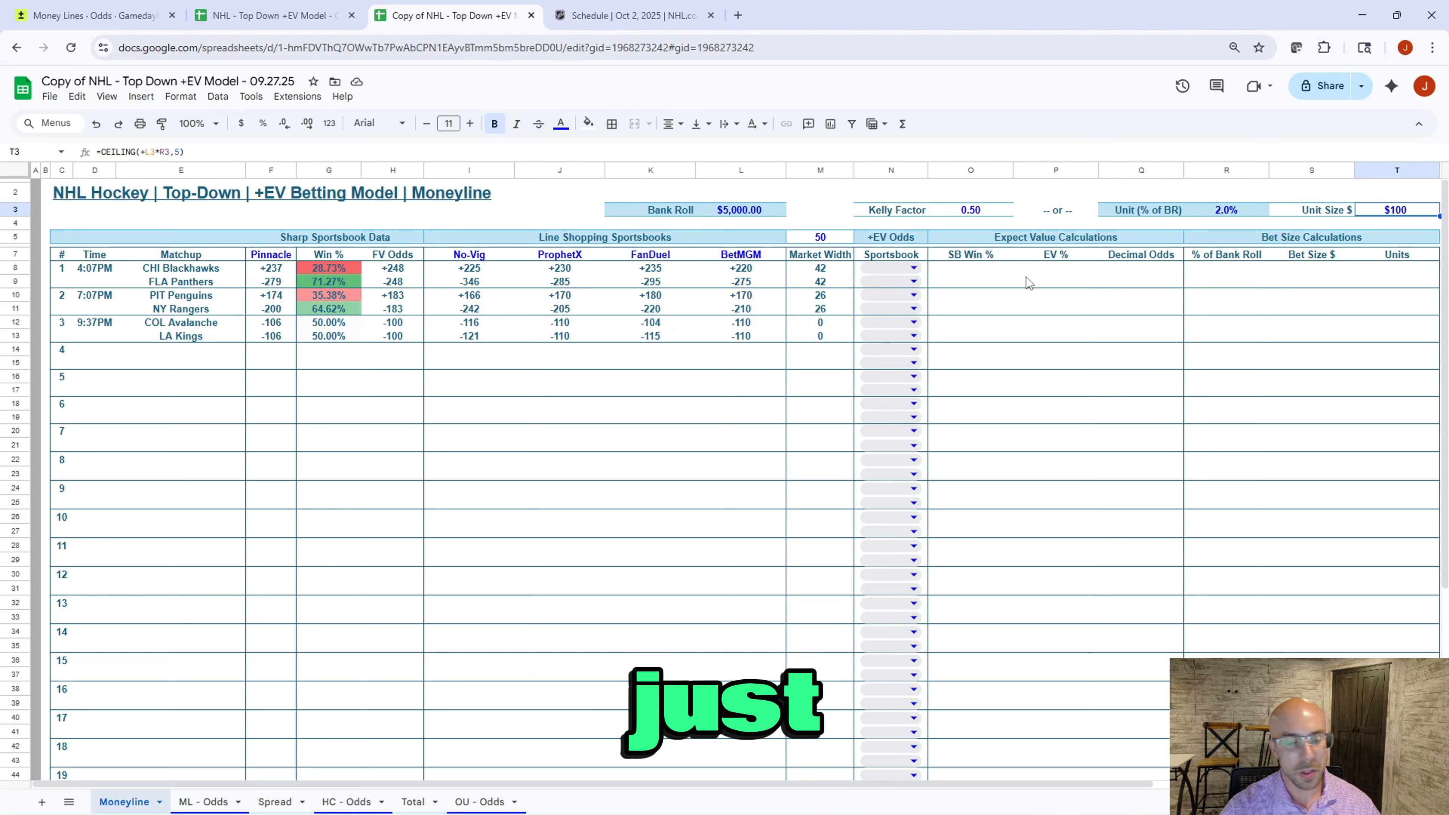
pyautogui.write('50')
pyautogui.press('Return')
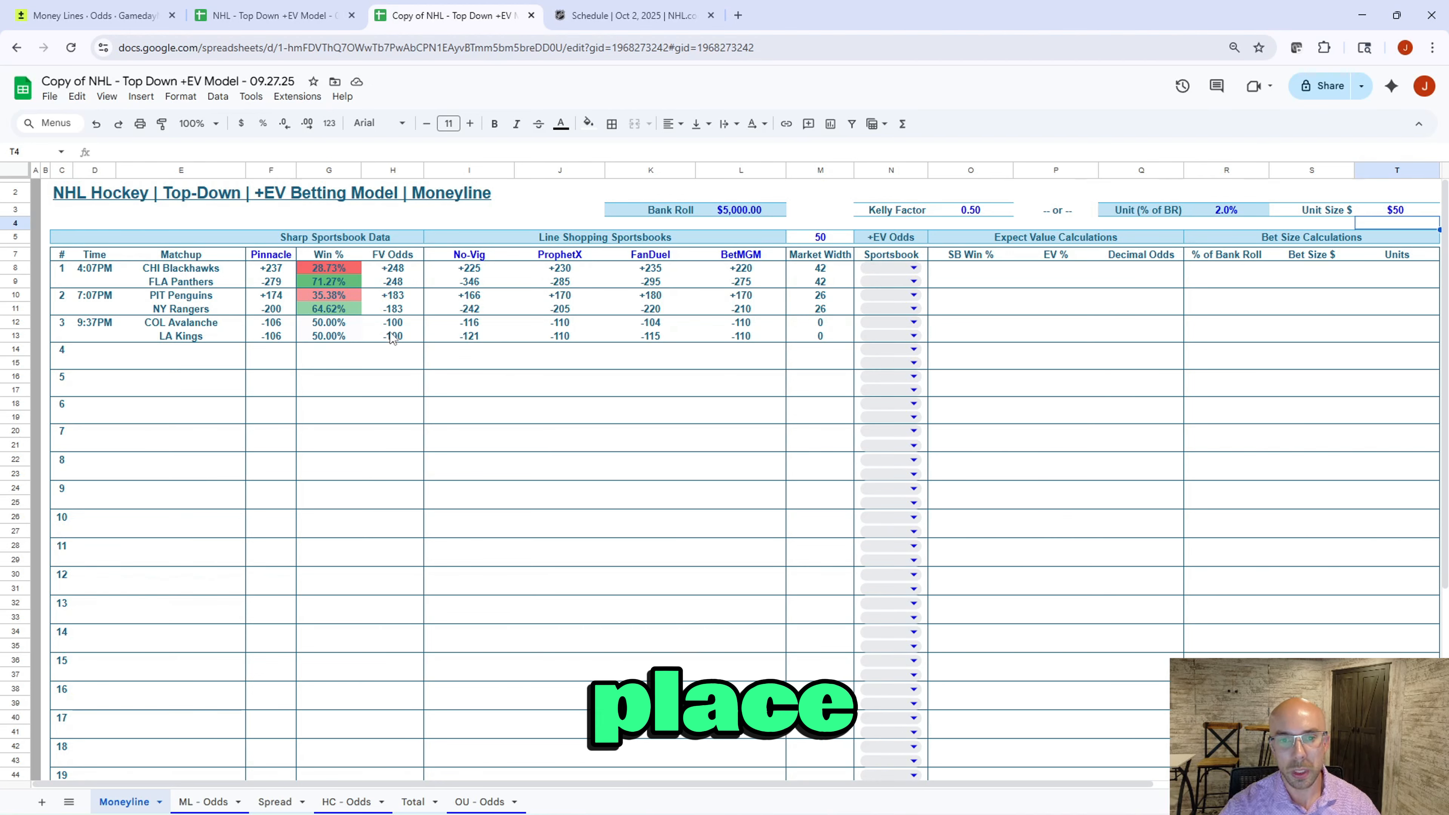
# Step: Clear the old spread data from columns B to O of the HC - Odds sheet
pyautogui.click(352, 802)
pyautogui.click(72, 169)
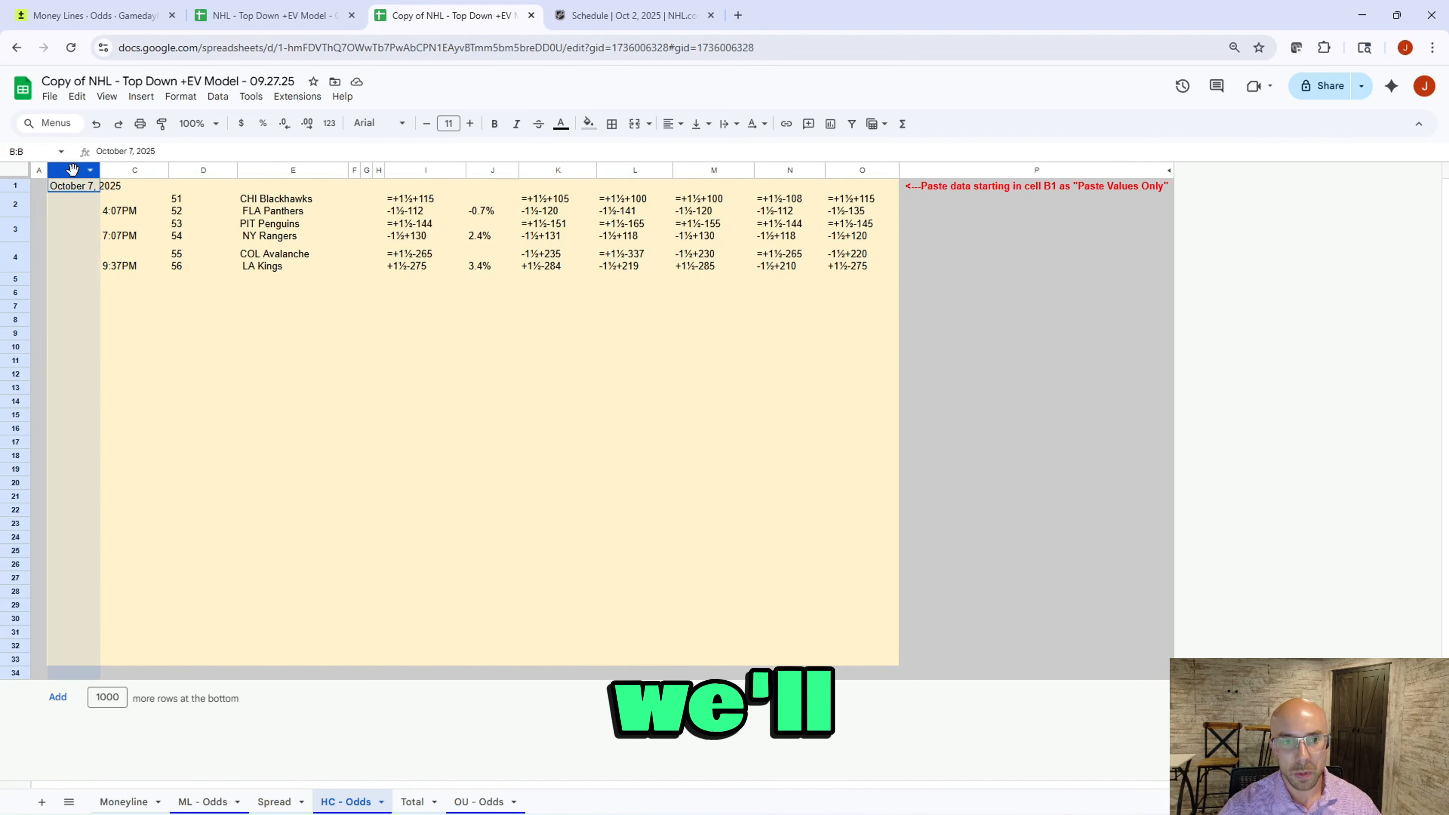
pyautogui.moveTo(72, 170); pyautogui.dragTo(861, 171)
pyautogui.press('Delete')
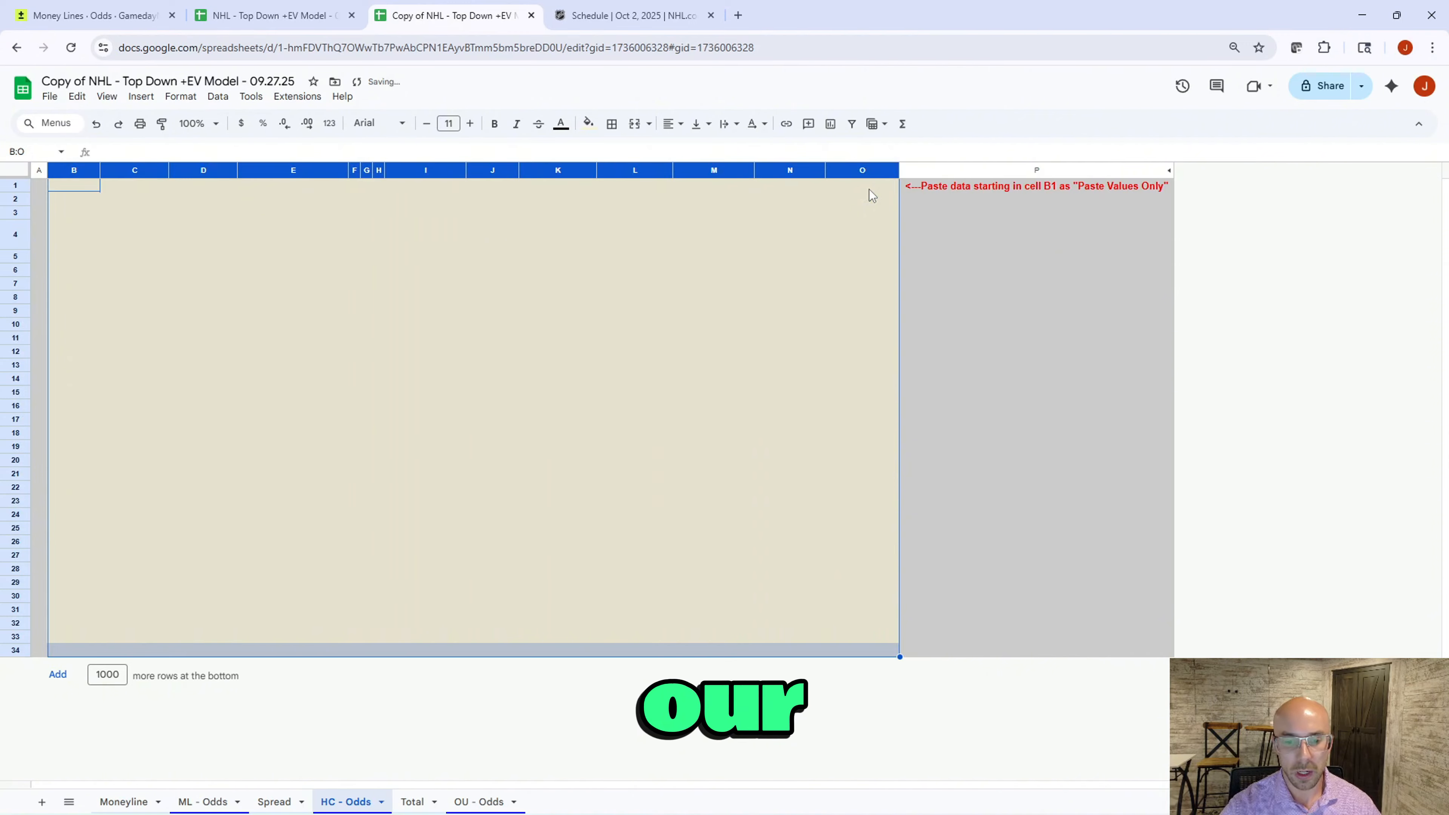
# Step: Copy the October 7, 2025 spread odds from GamedayMath into cell B1 of the HC - Odds sheet as values only
pyautogui.click(112, 16)
pyautogui.click(740, 160)
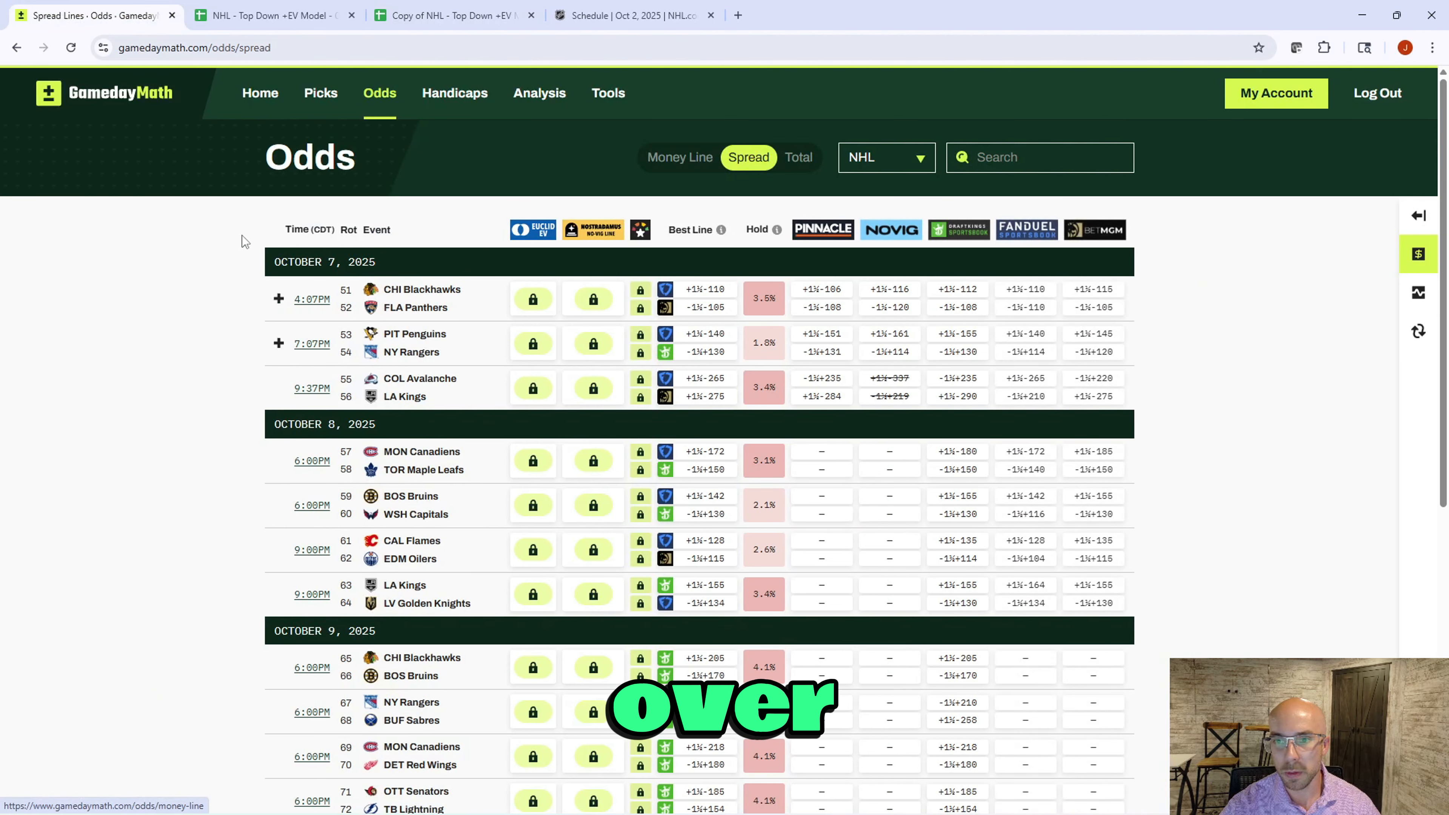
pyautogui.moveTo(277, 261); pyautogui.dragTo(1128, 394)
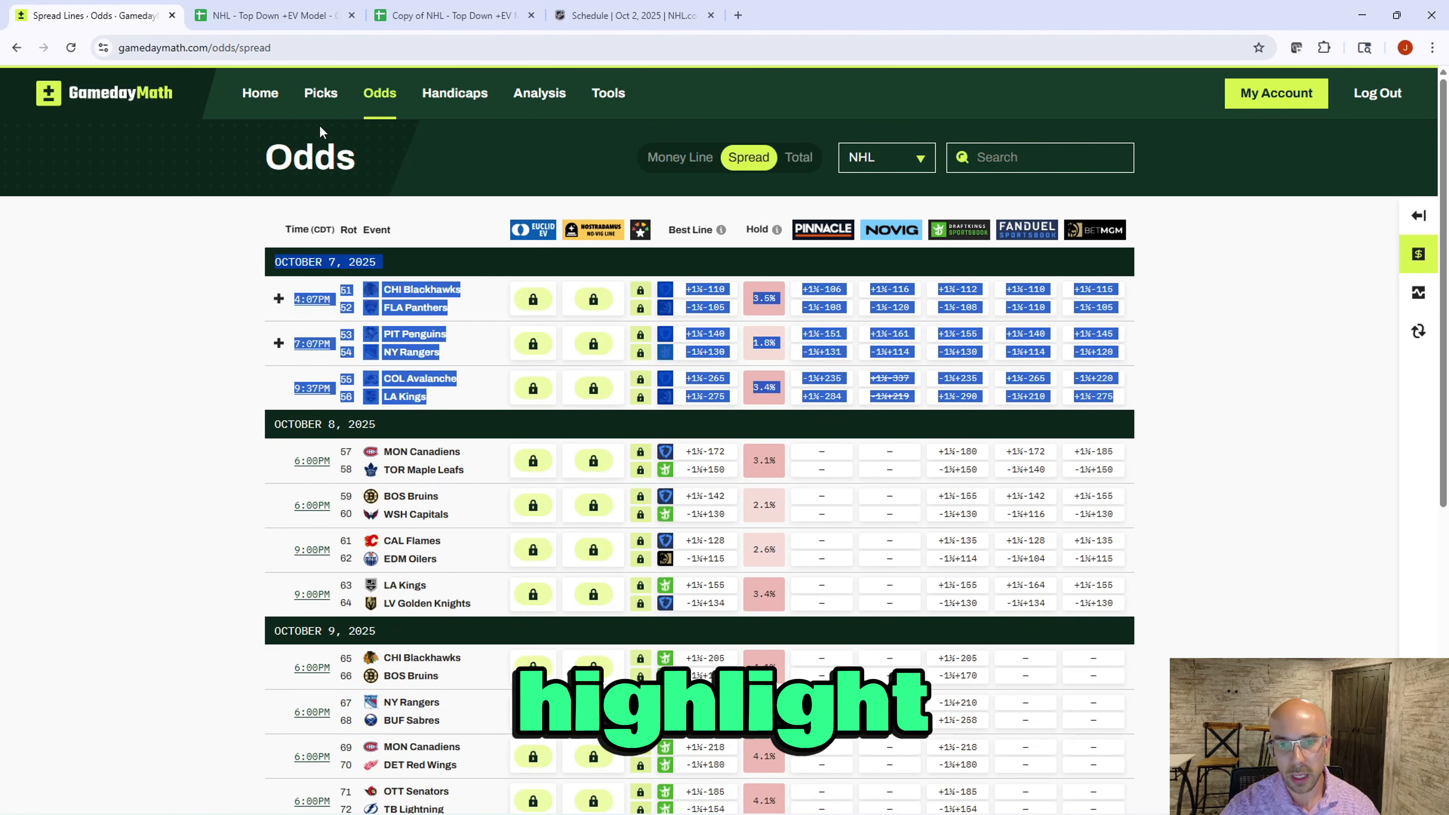
pyautogui.click(426, 18)
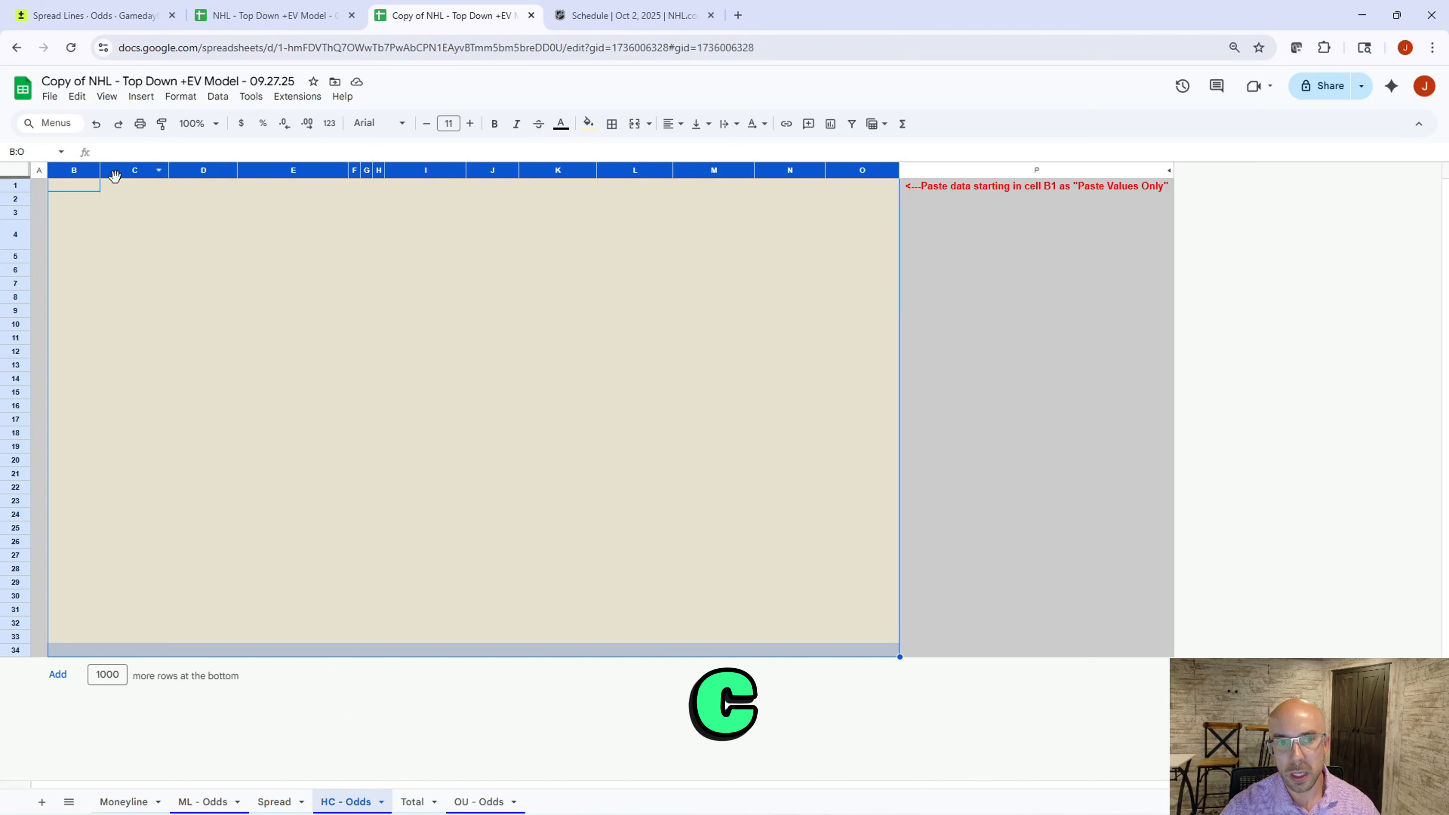
pyautogui.click(86, 187)
pyautogui.hotkey('ctrl', 'v')
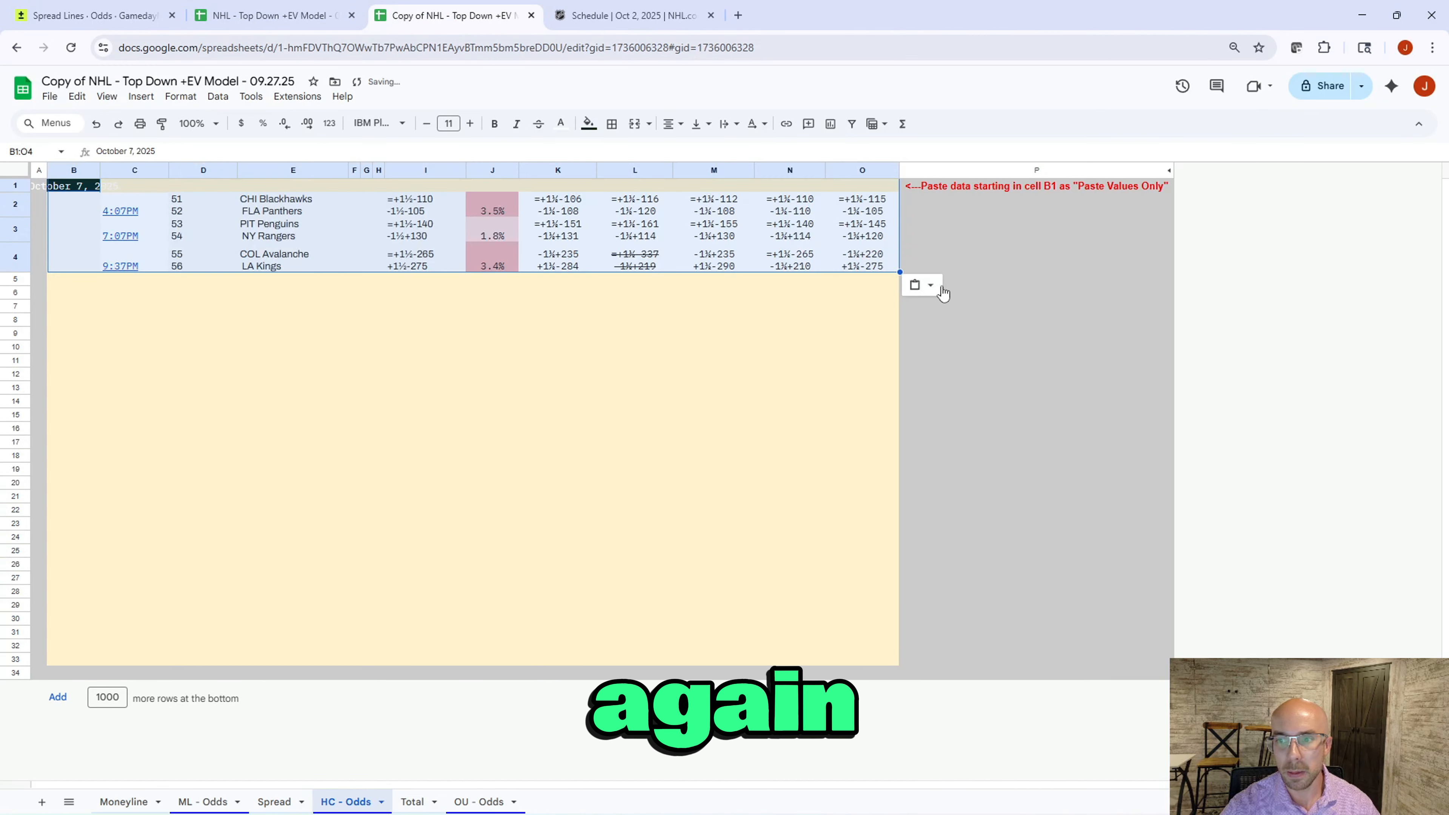
pyautogui.click(930, 284)
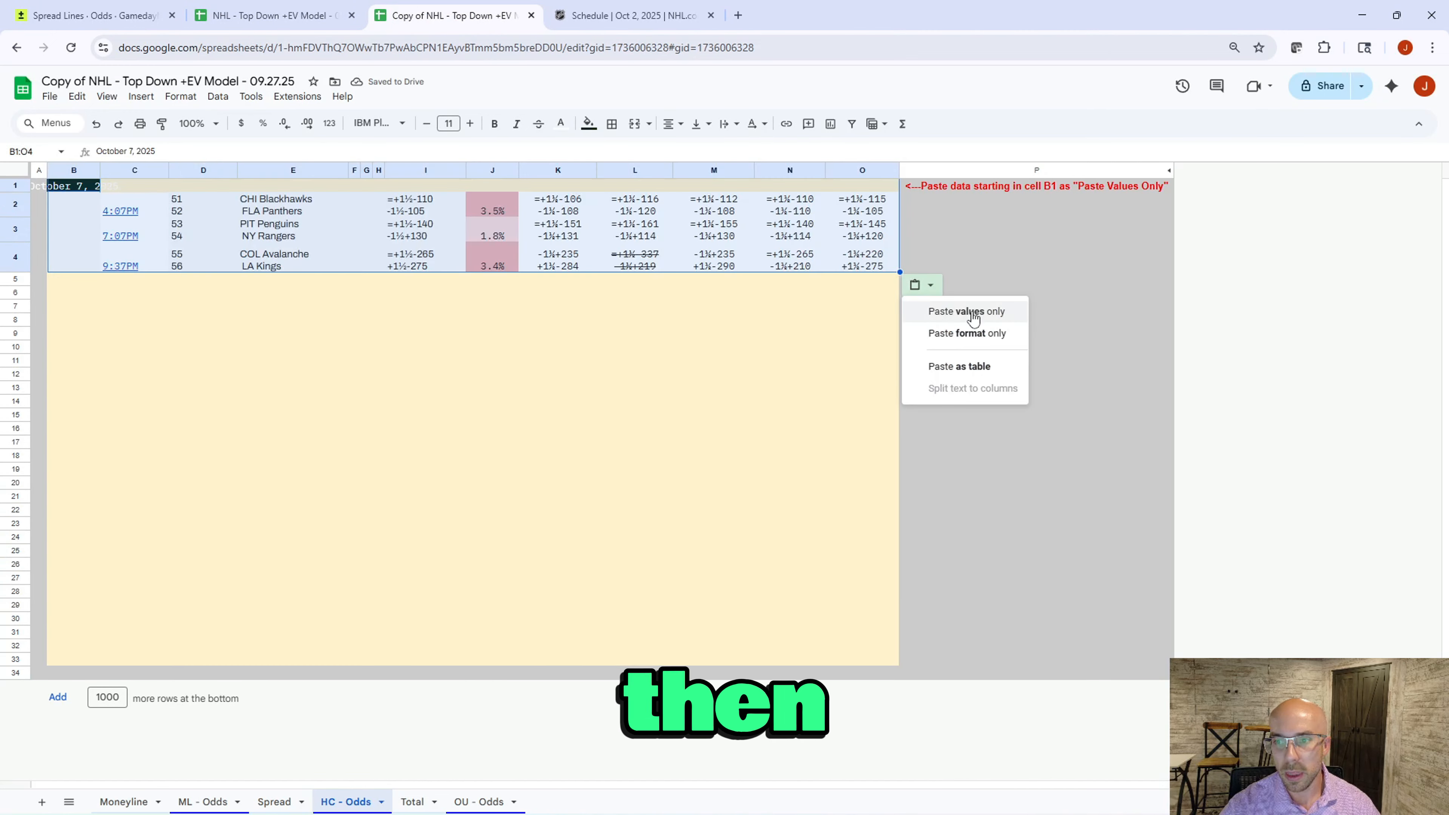
pyautogui.click(972, 313)
pyautogui.click(261, 354)
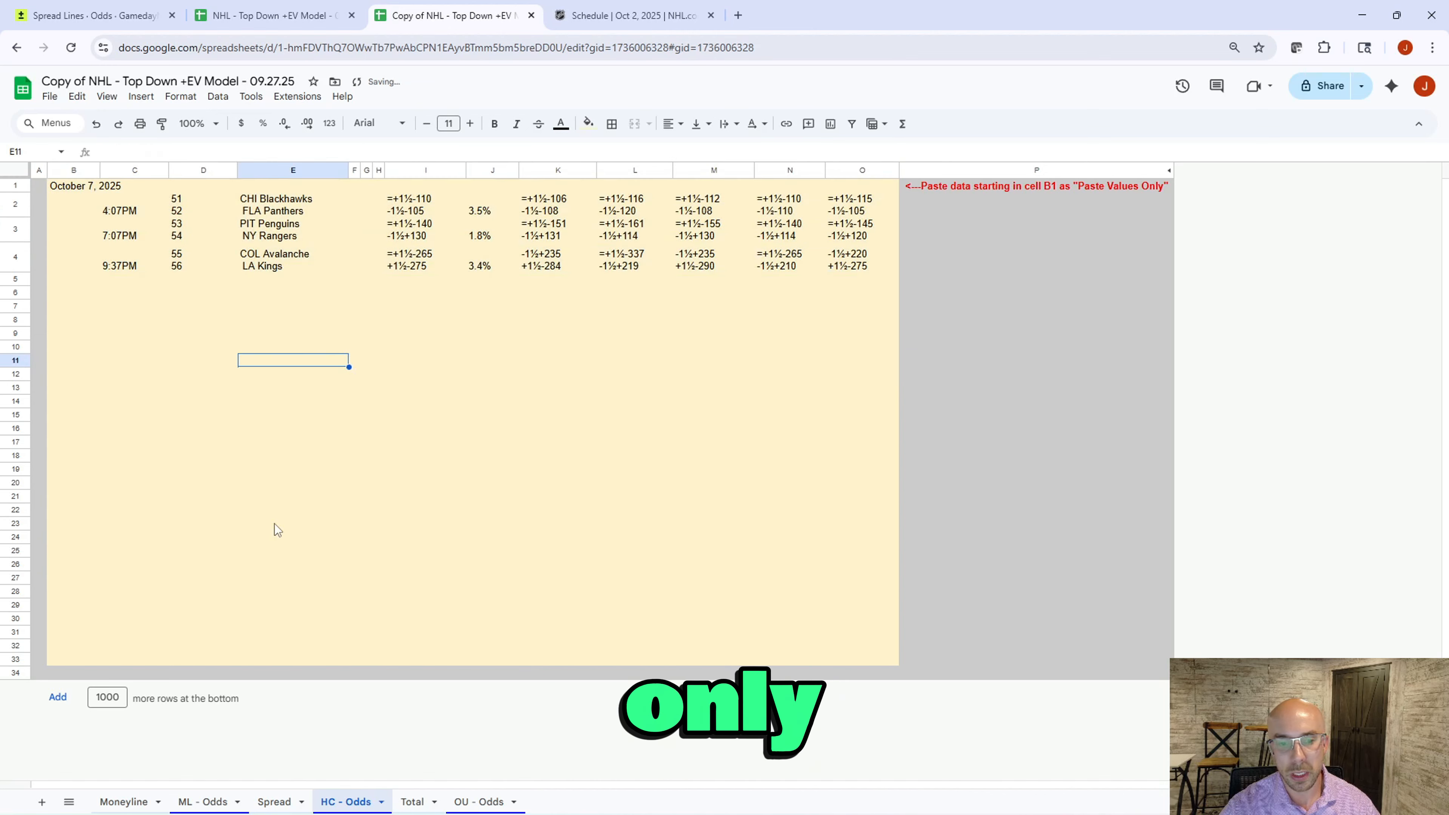
# Step: Clear the FanDuel sportsbook selection for the PIT Penguins on the Spread sheet
pyautogui.click(274, 800)
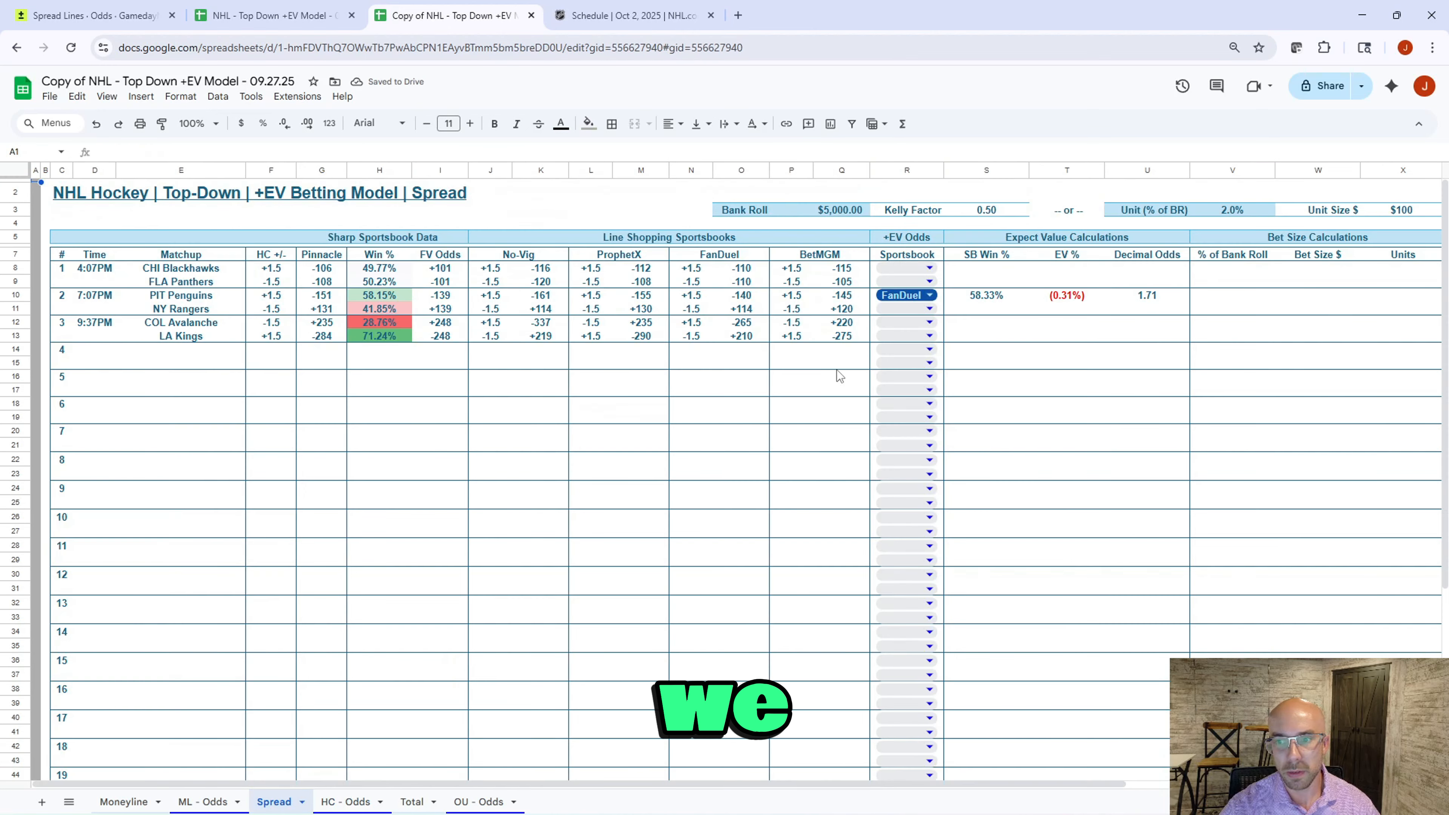
pyautogui.click(986, 320)
pyautogui.press('Left')
pyautogui.press('Up')
pyautogui.press('Up')
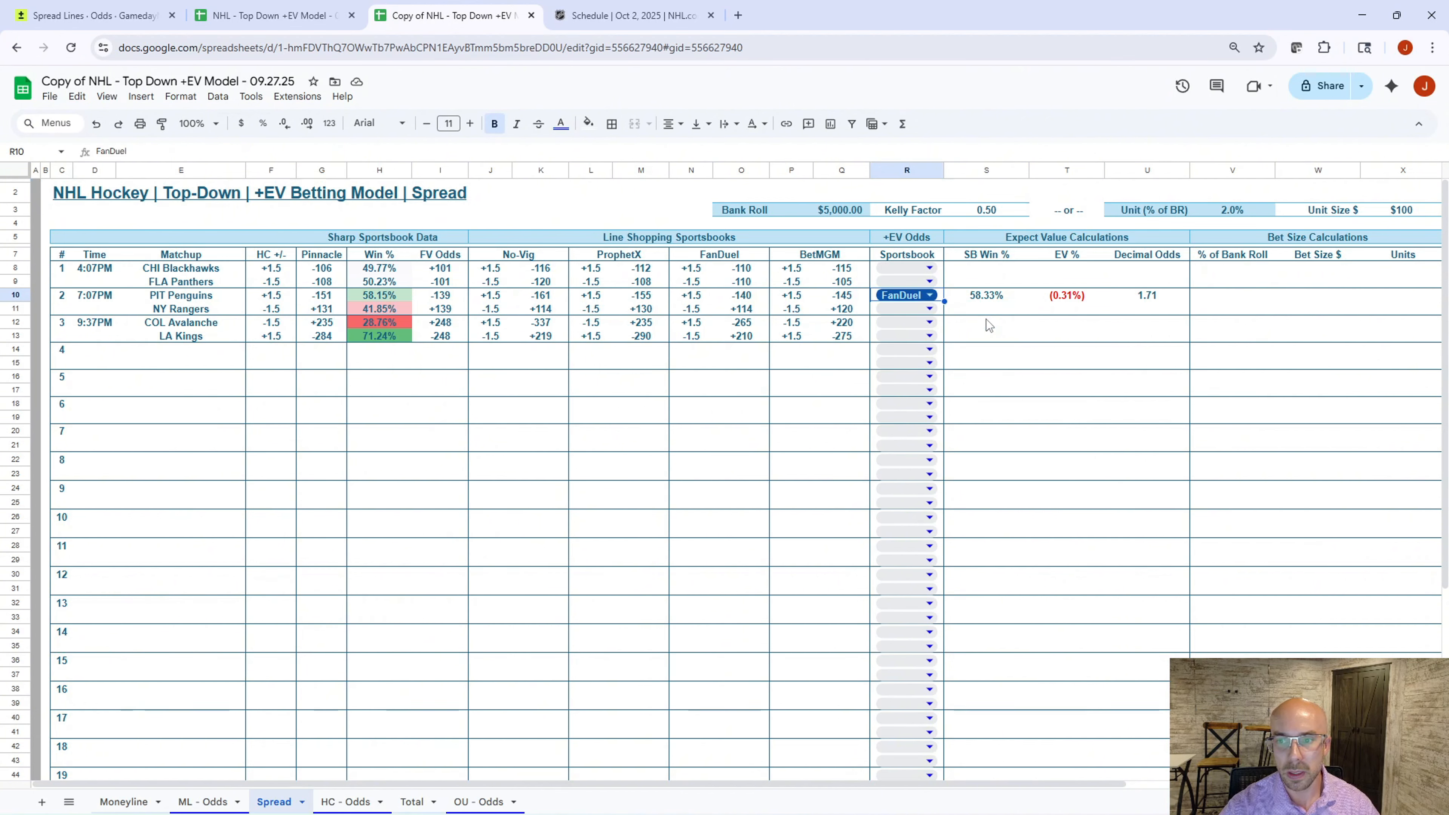
pyautogui.press('Delete')
pyautogui.press('Left')
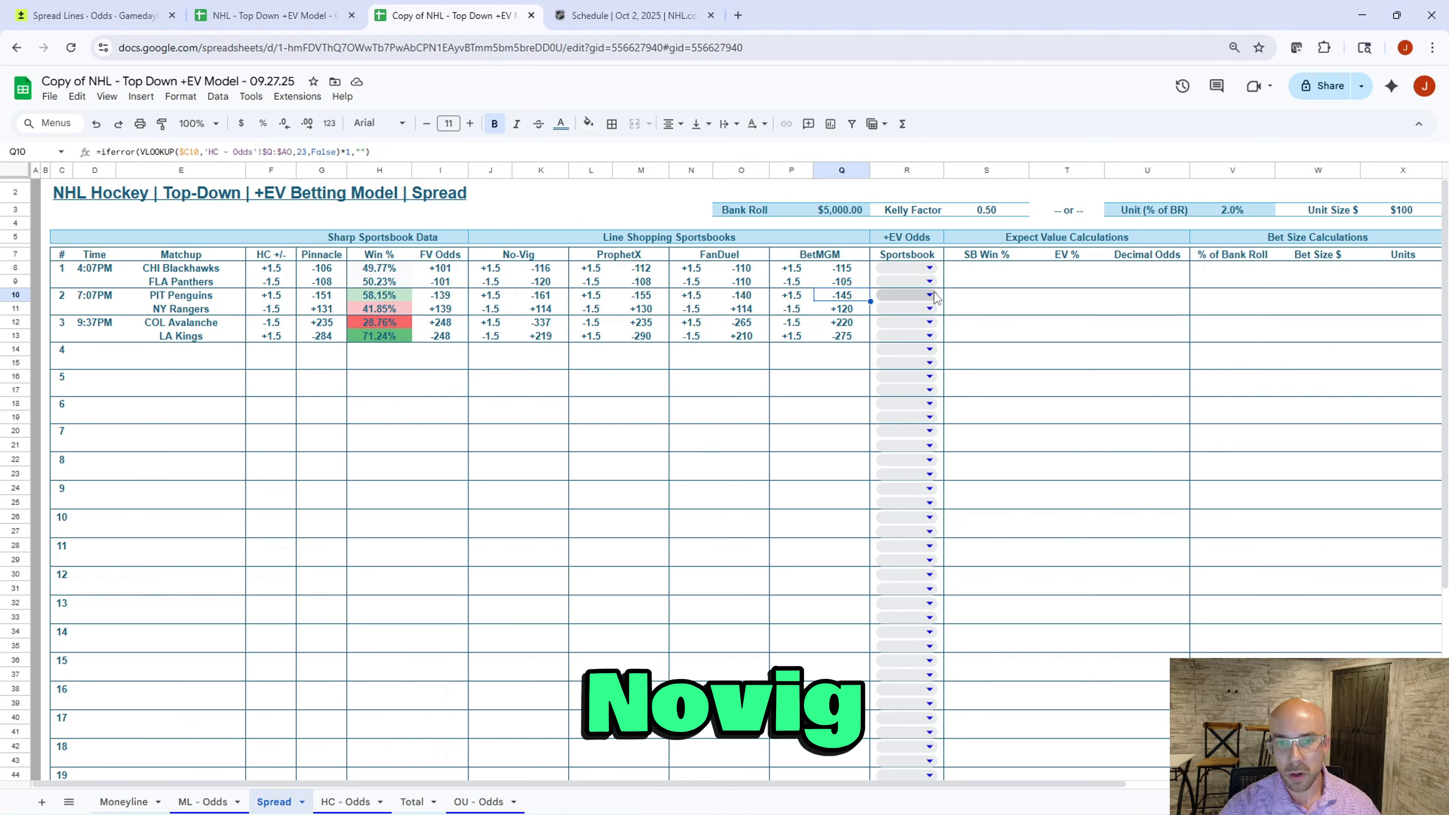
# Step: Choose No-Vig as the sportsbook for the CHI Blackhawks on the Spread sheet, and check its EV % and bank roll percentage
pyautogui.click(930, 268)
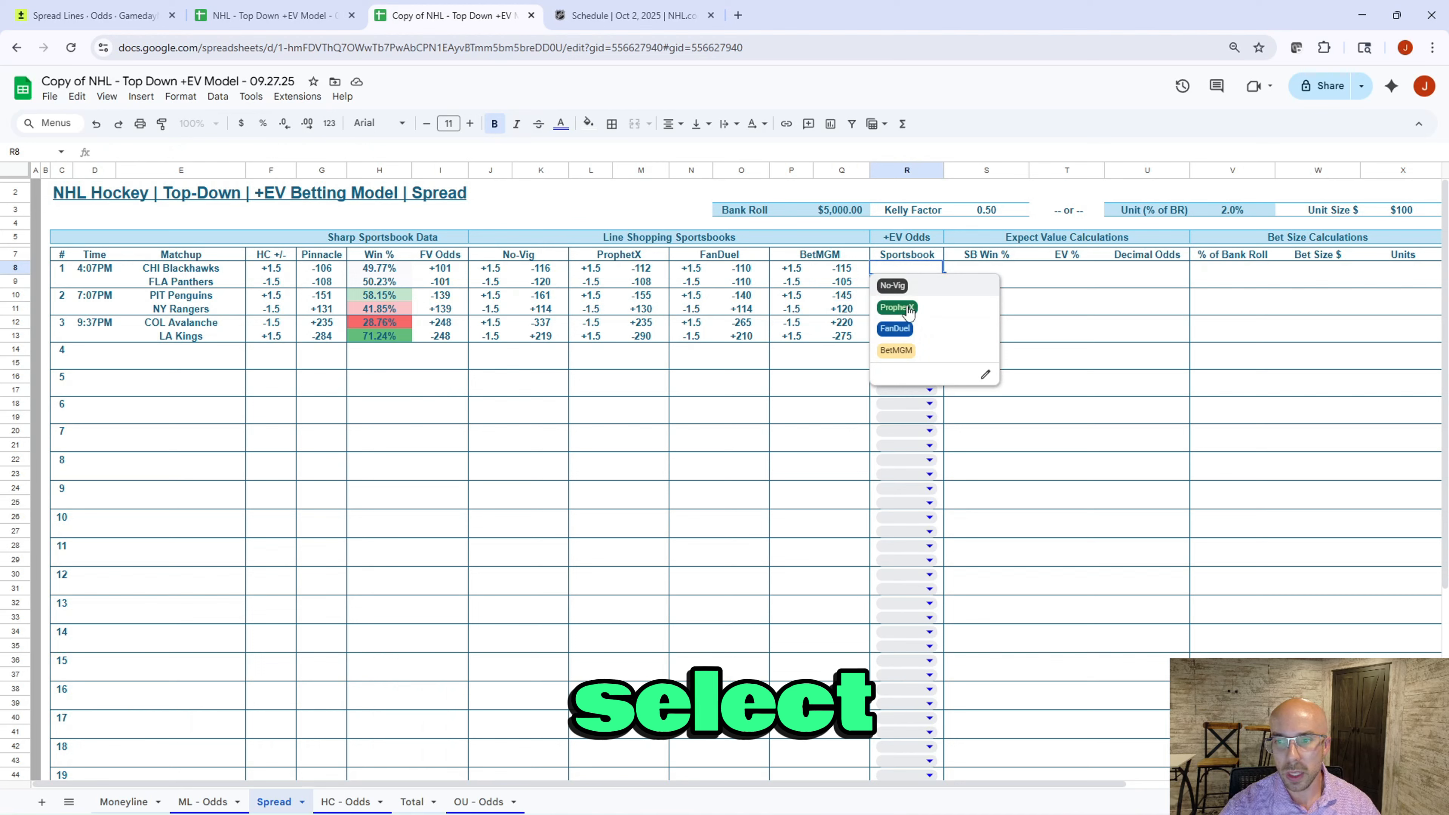
pyautogui.click(923, 286)
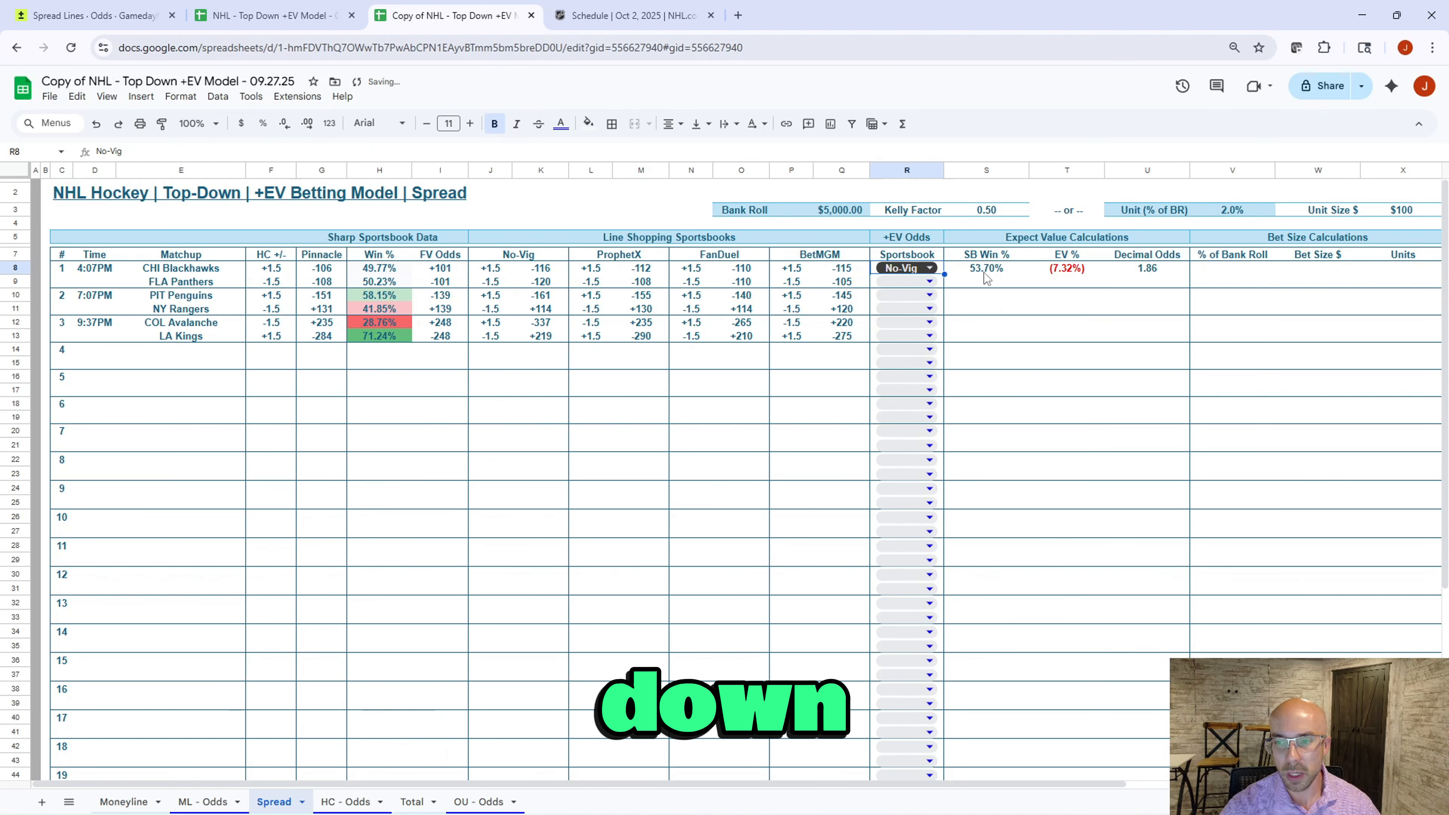
pyautogui.click(1069, 273)
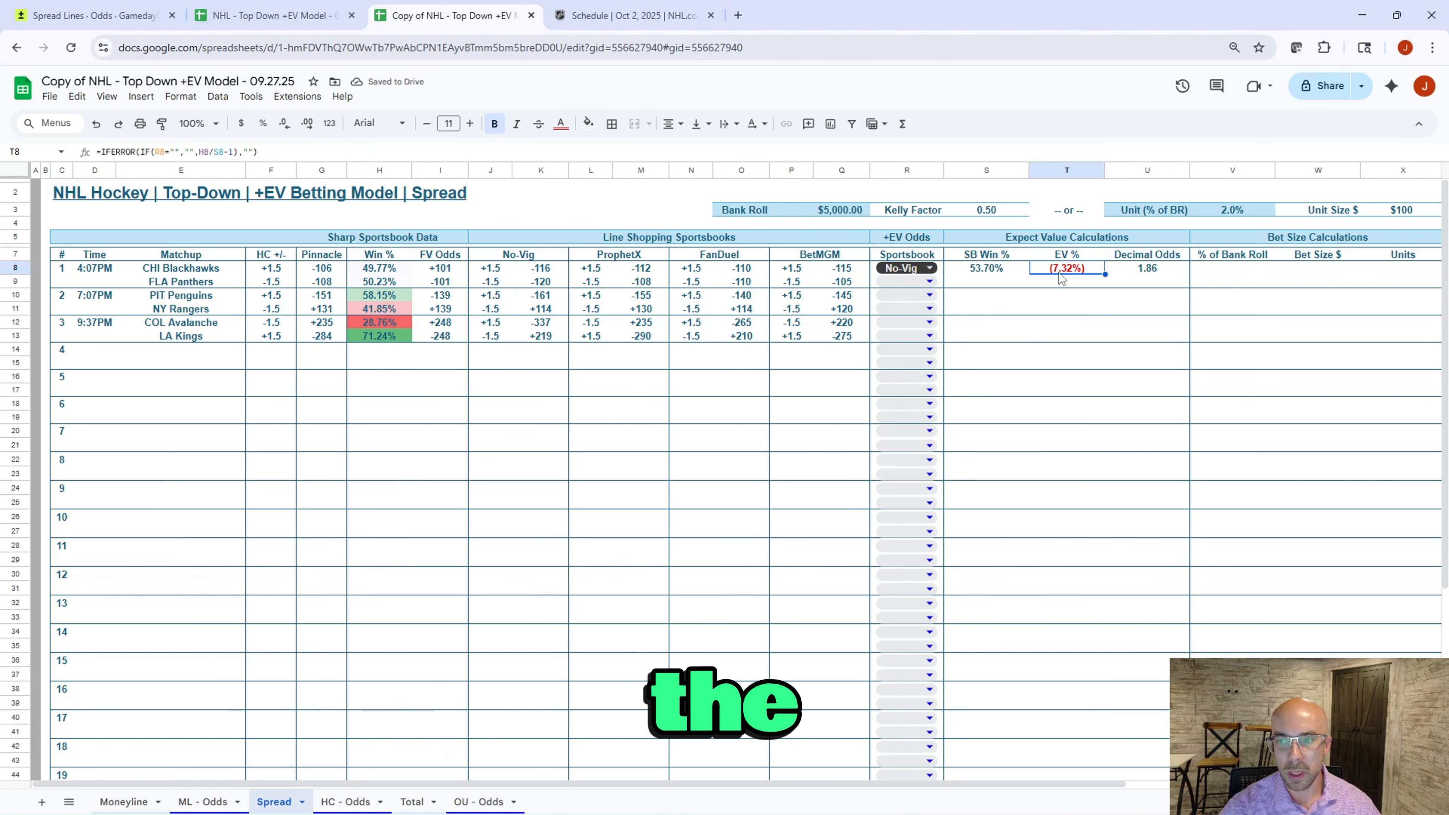
pyautogui.click(1241, 271)
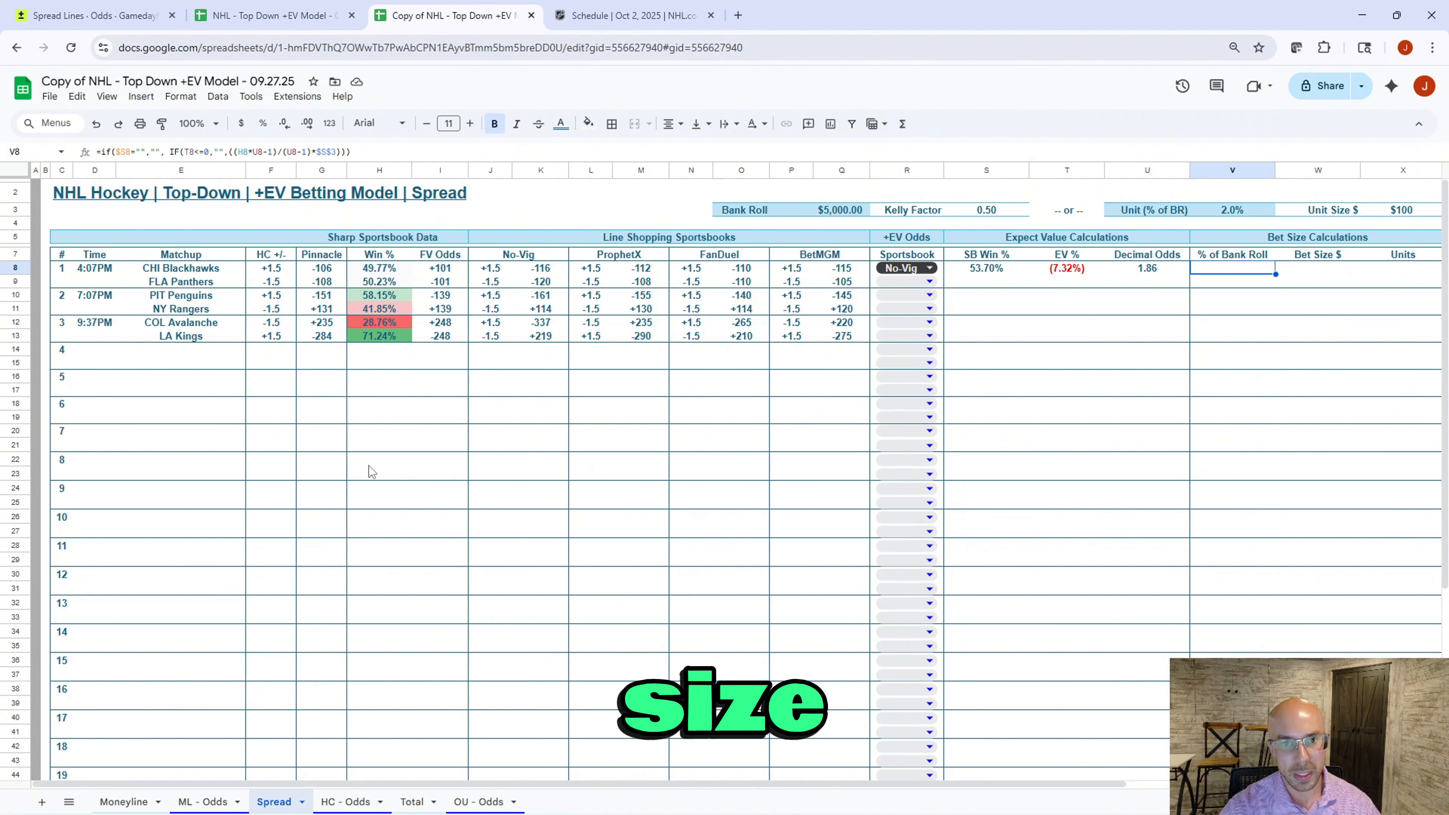
# Step: Select the October 7, 2025 NHL total odds on GamedayMath for copying
pyautogui.click(73, 17)
pyautogui.click(797, 162)
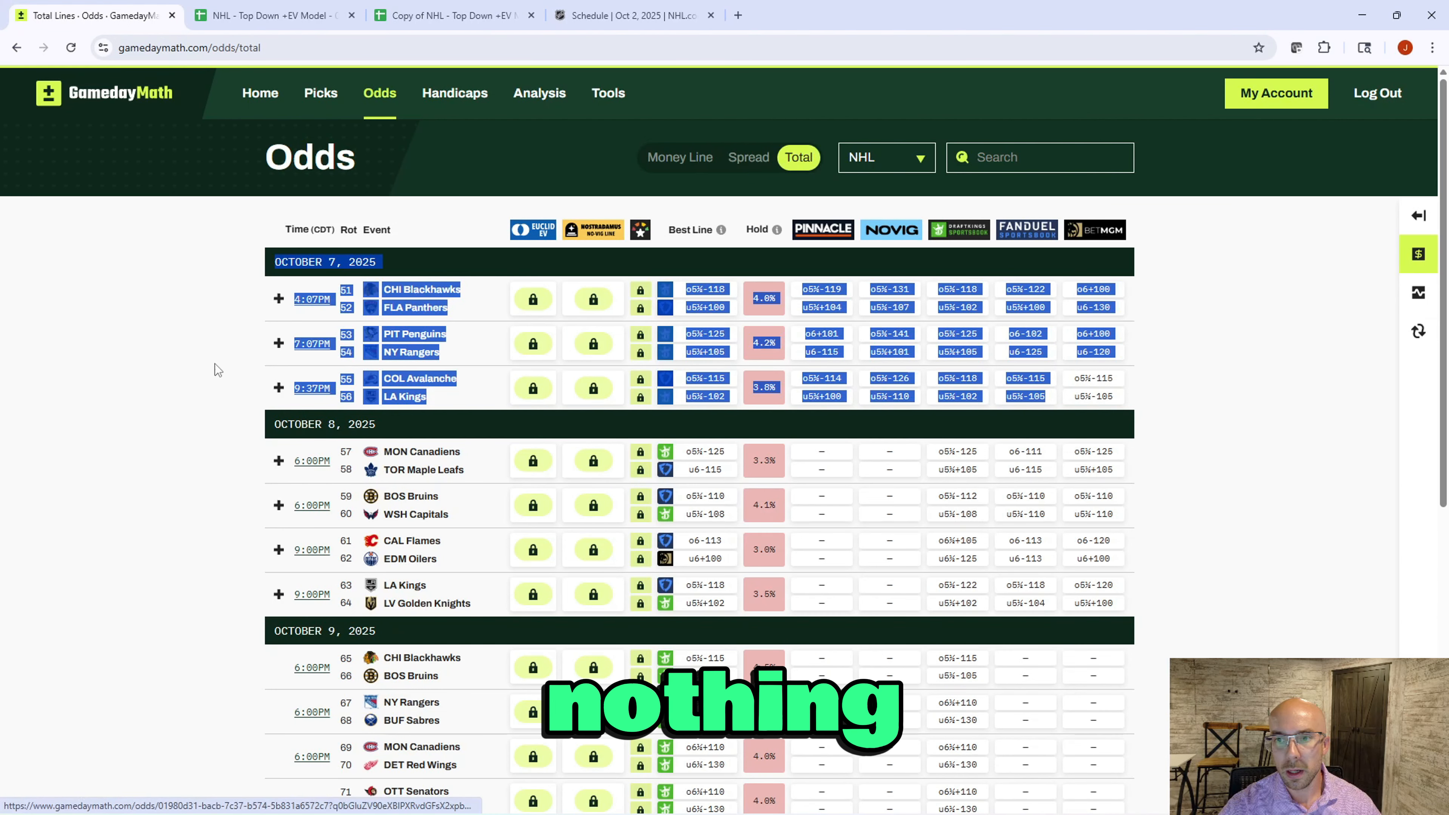
pyautogui.moveTo(303, 269); pyautogui.dragTo(1121, 402)
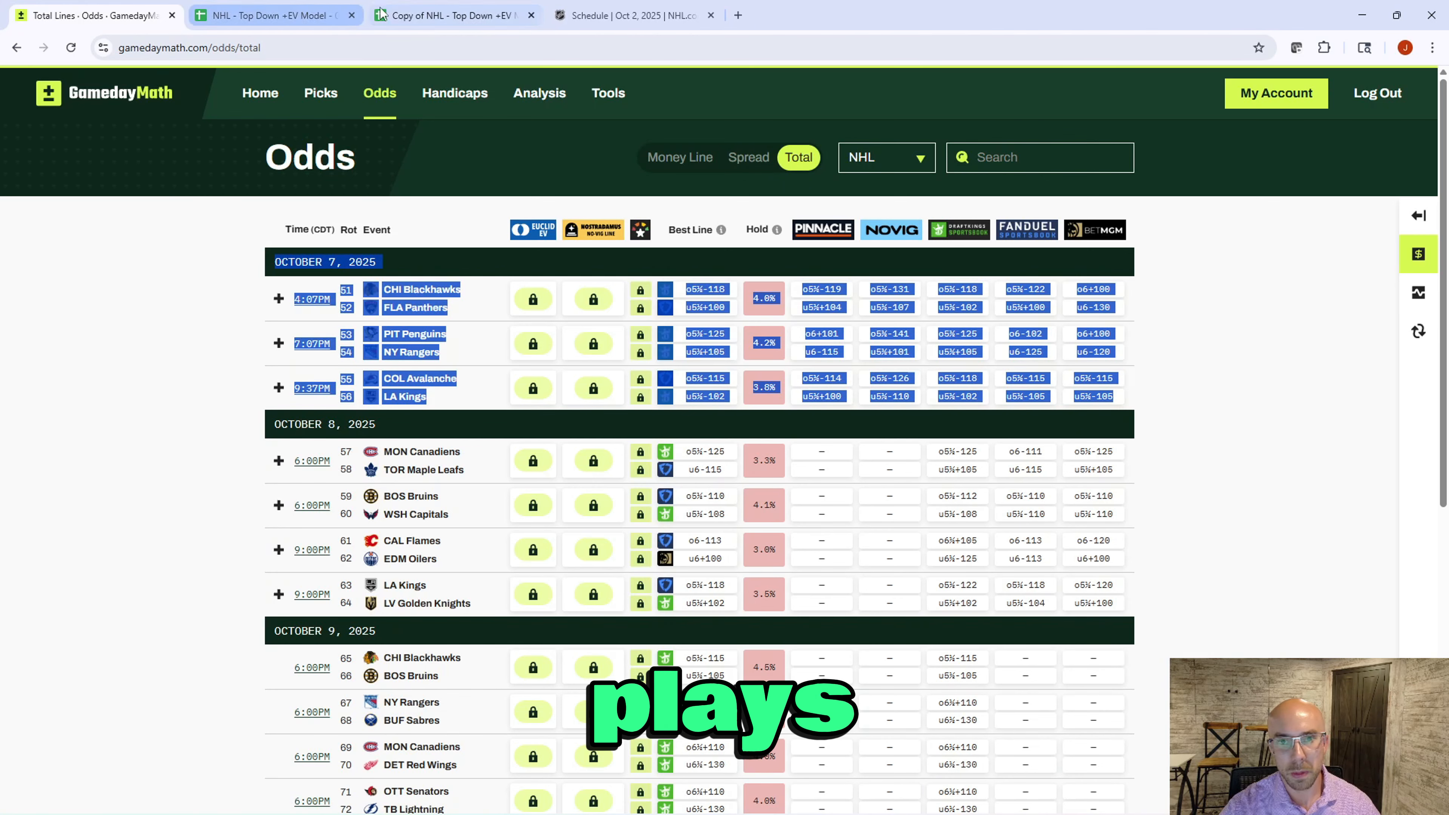
# Step: Clear the old total data from columns B to O of the OU - Odds sheet in the copied model
pyautogui.click(445, 16)
pyautogui.click(459, 802)
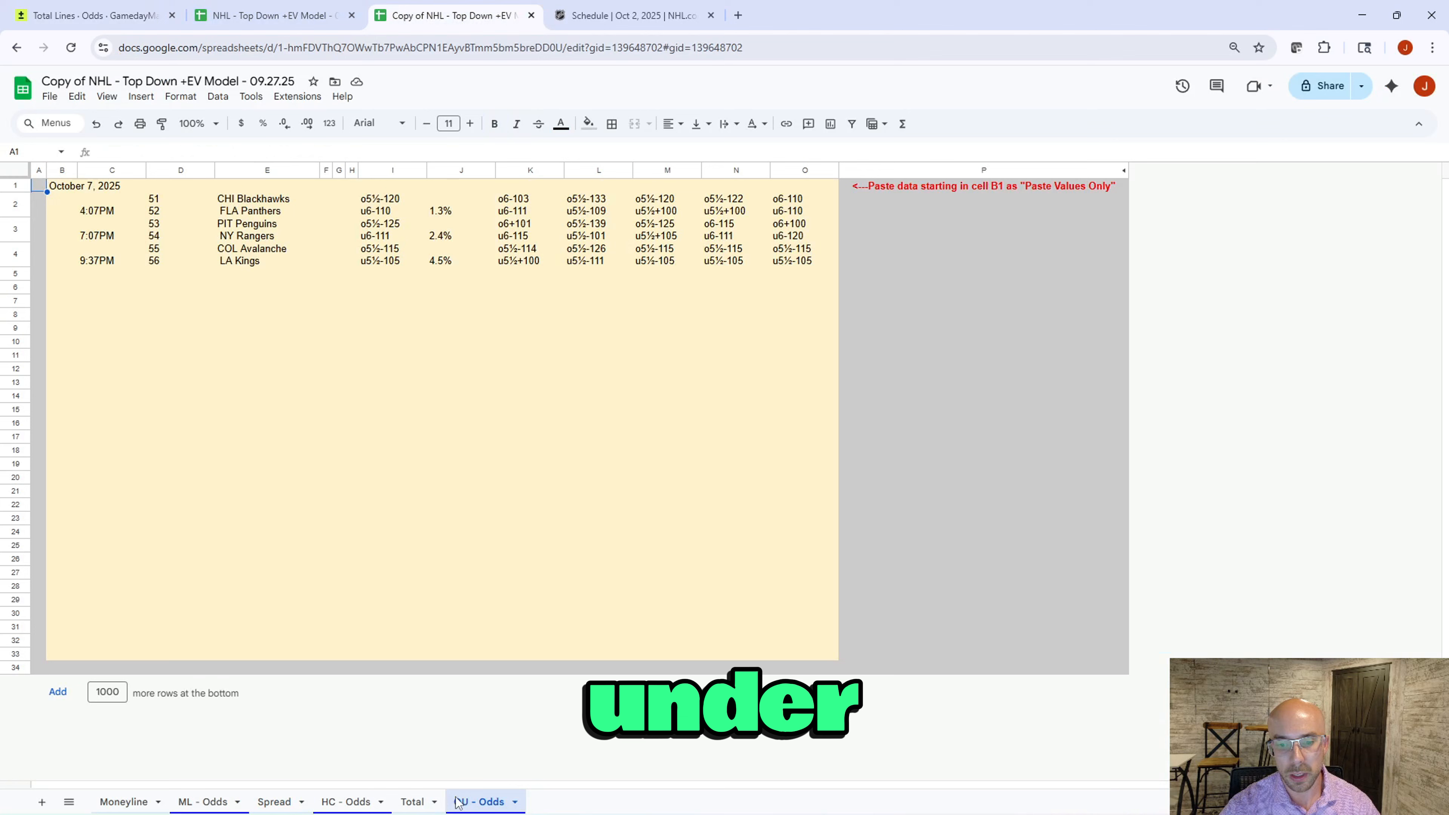
pyautogui.click(66, 170)
pyautogui.moveTo(62, 171)
pyautogui.mouseDown()
pyautogui.moveTo(736, 173)
pyautogui.moveTo(77, 177)
pyautogui.moveTo(58, 191)
pyautogui.mouseUp()
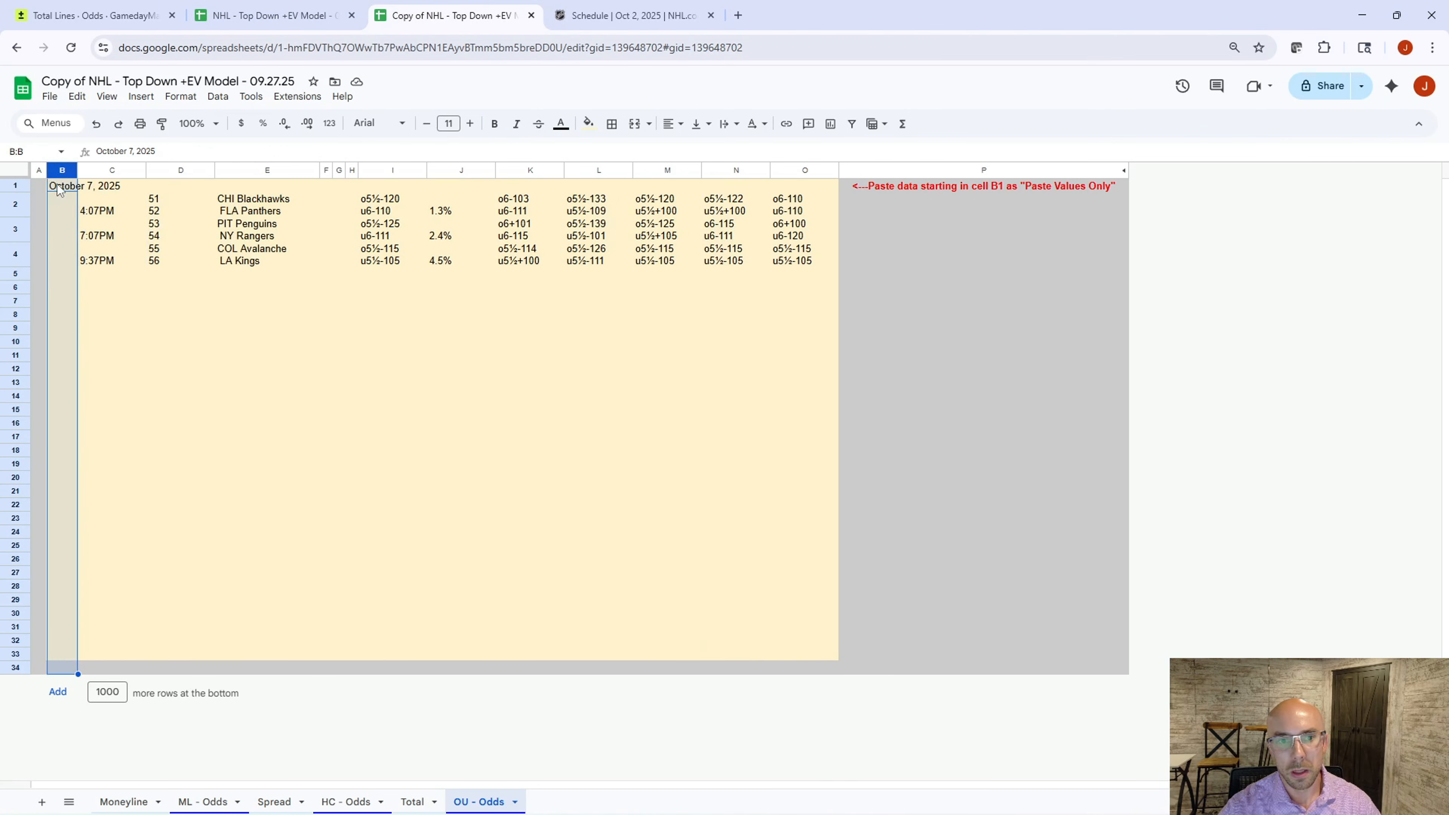
pyautogui.hotkey('shift', 'Right')
pyautogui.hotkey('shift', 'Right')
pyautogui.hotkey('shift', 'Right')
pyautogui.hotkey('shift', 'Right')
pyautogui.hotkey('shift', 'Right')
pyautogui.hotkey('shift', 'Right')
pyautogui.hotkey('shift', 'Right')
pyautogui.hotkey('shift', 'Right')
pyautogui.hotkey('shift', 'Right')
pyautogui.hotkey('shift', 'Right')
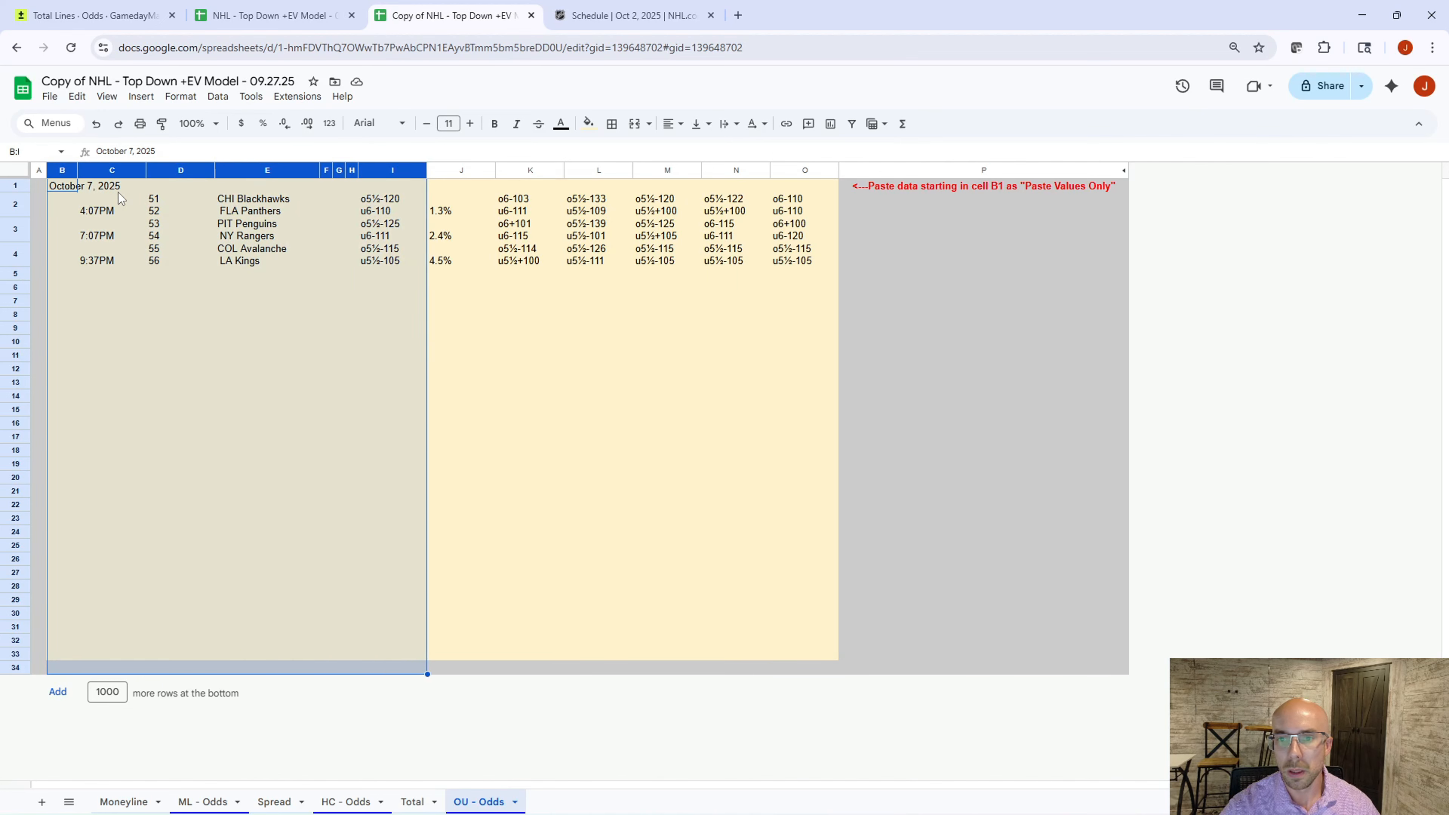
pyautogui.hotkey('shift', 'Right')
pyautogui.hotkey('shift', 'Right')
pyautogui.hotkey('shift', 'Right')
pyautogui.press('Delete')
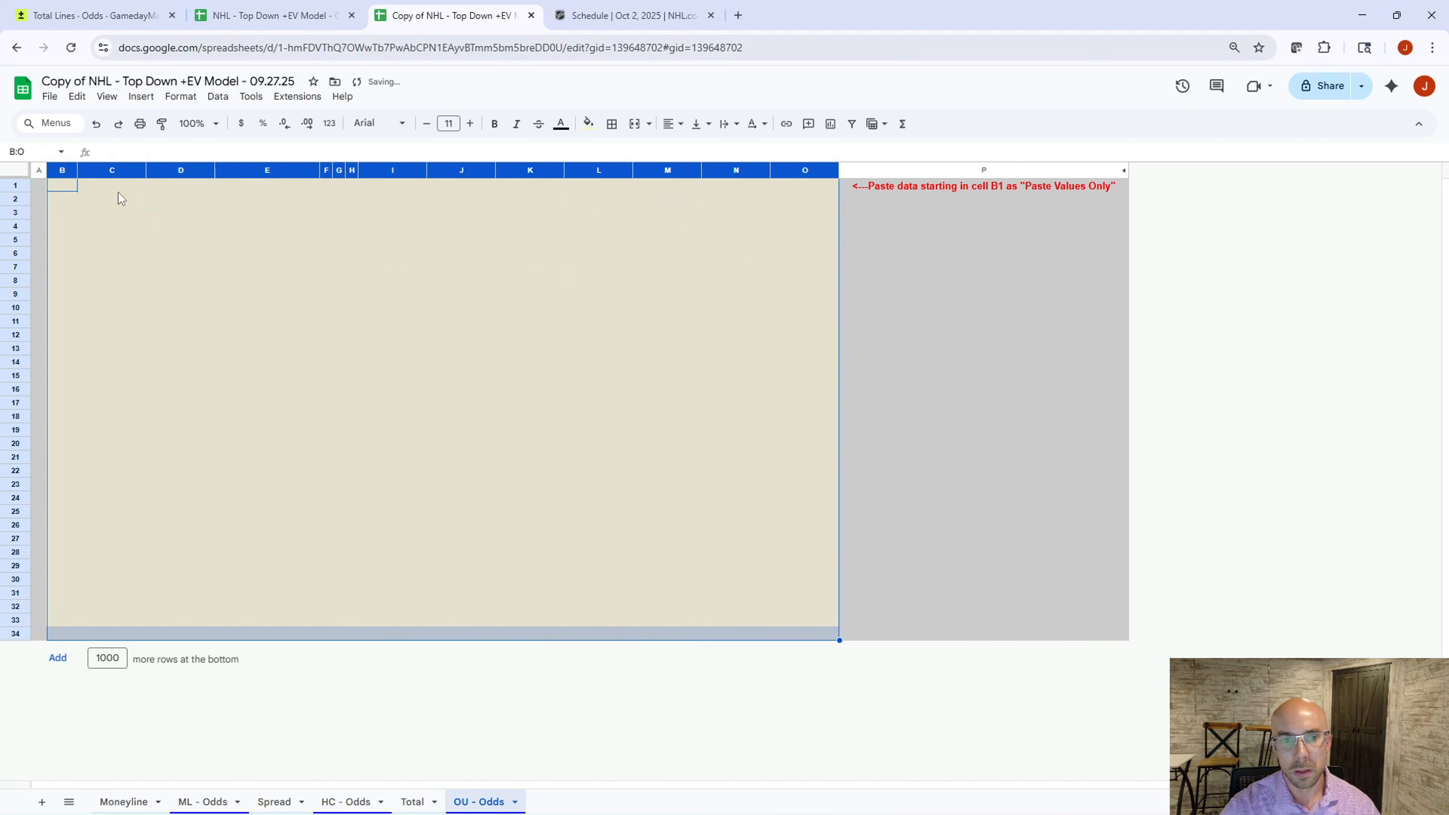
# Step: Paste the copied total odds into cell B1 of the OU - Odds sheet as values only, and check the Total sheet for plays
pyautogui.press('Up')
pyautogui.hotkey('ctrl', 'v')
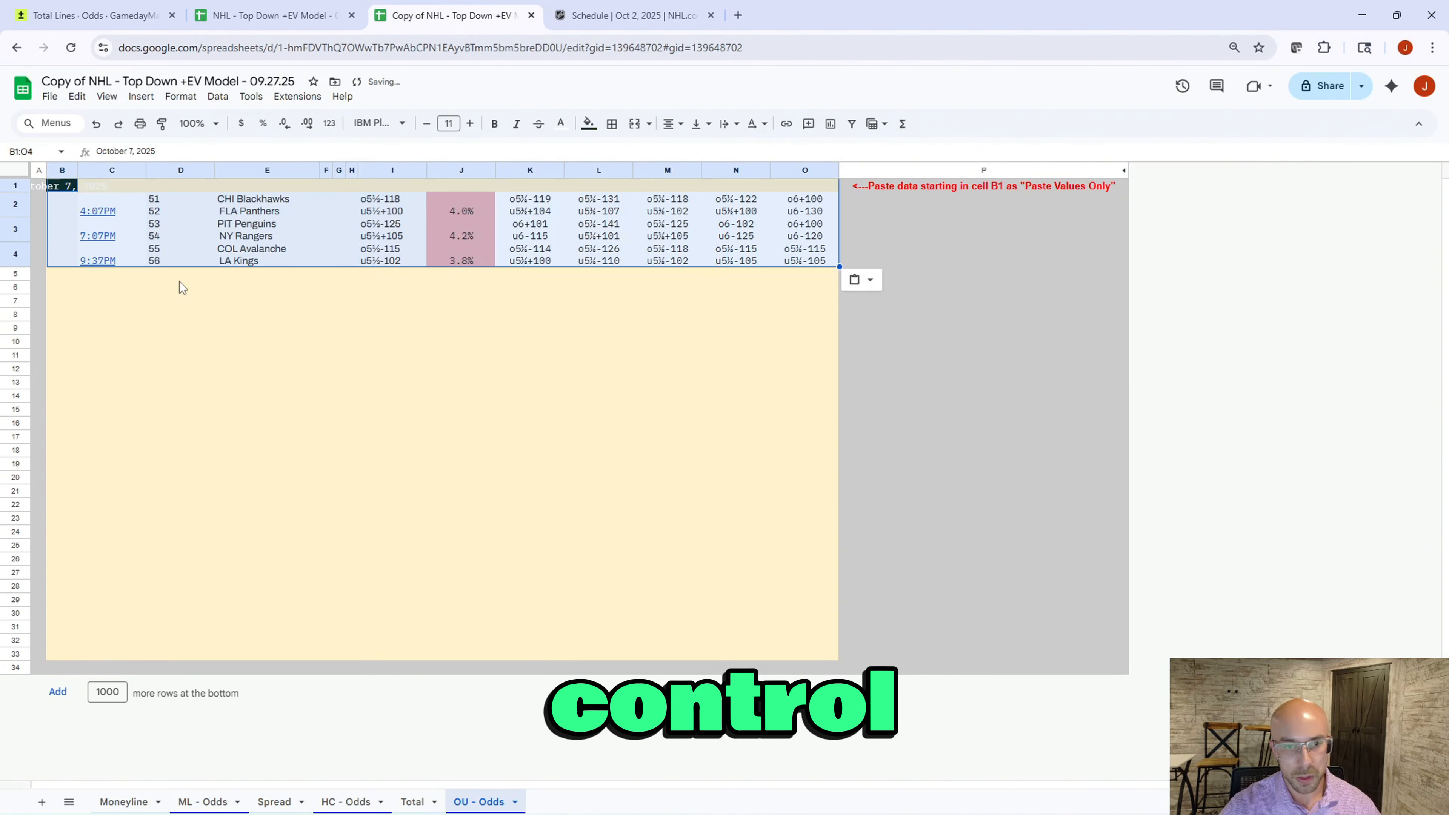
pyautogui.click(890, 284)
pyautogui.hotkey('ctrl', 'z')
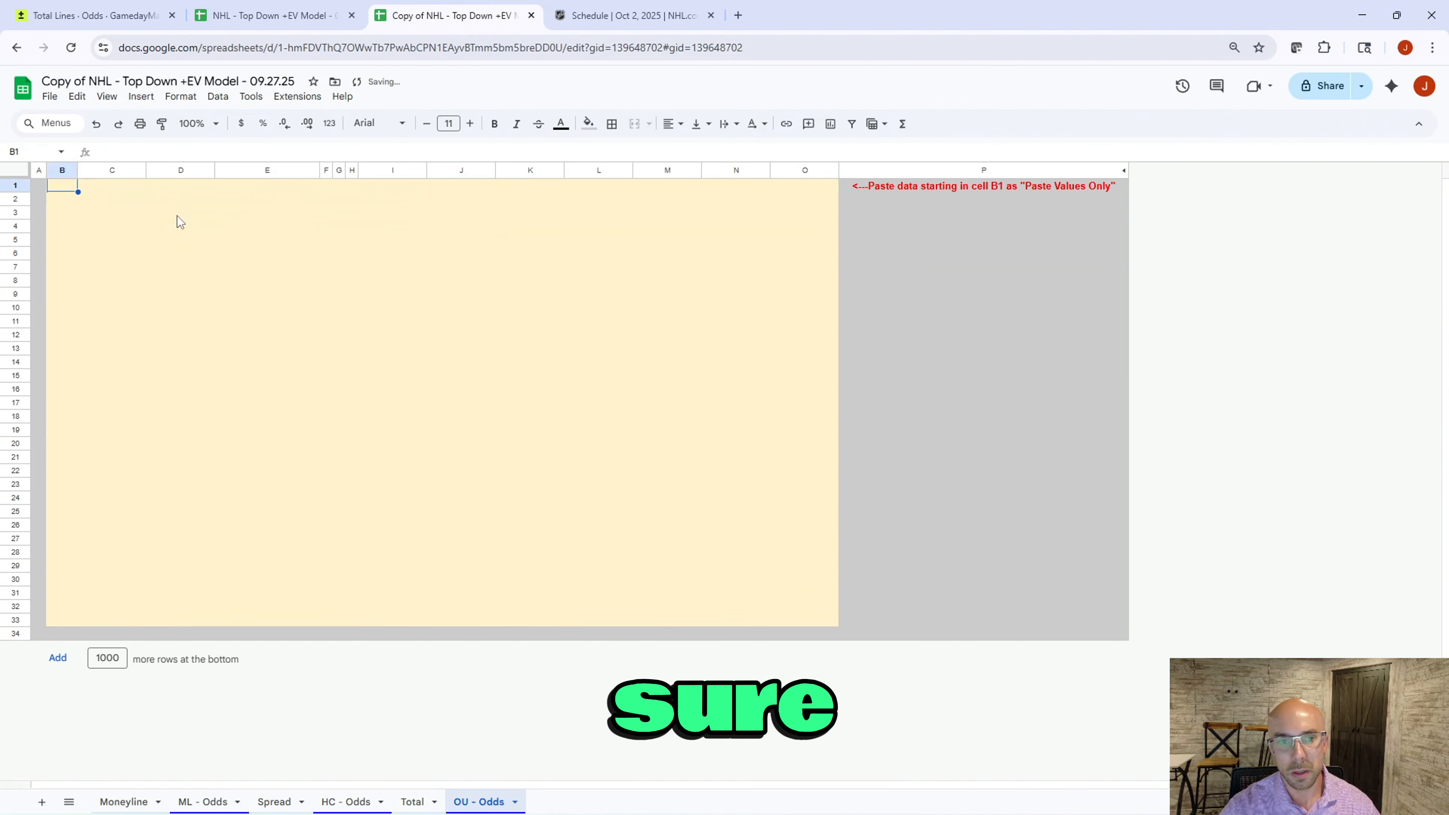
pyautogui.hotkey('ctrl', 'v')
pyautogui.click(854, 280)
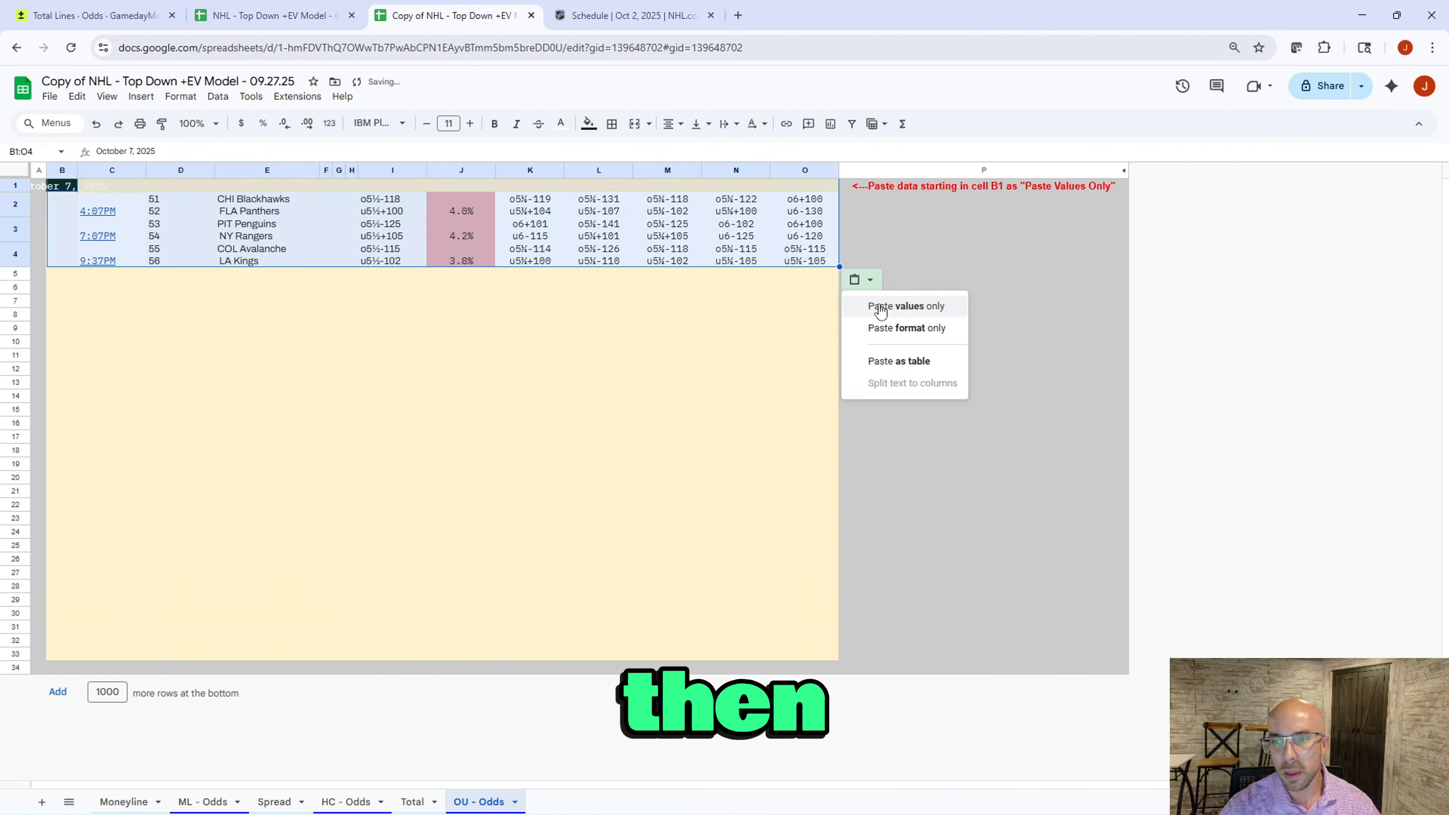
pyautogui.click(884, 311)
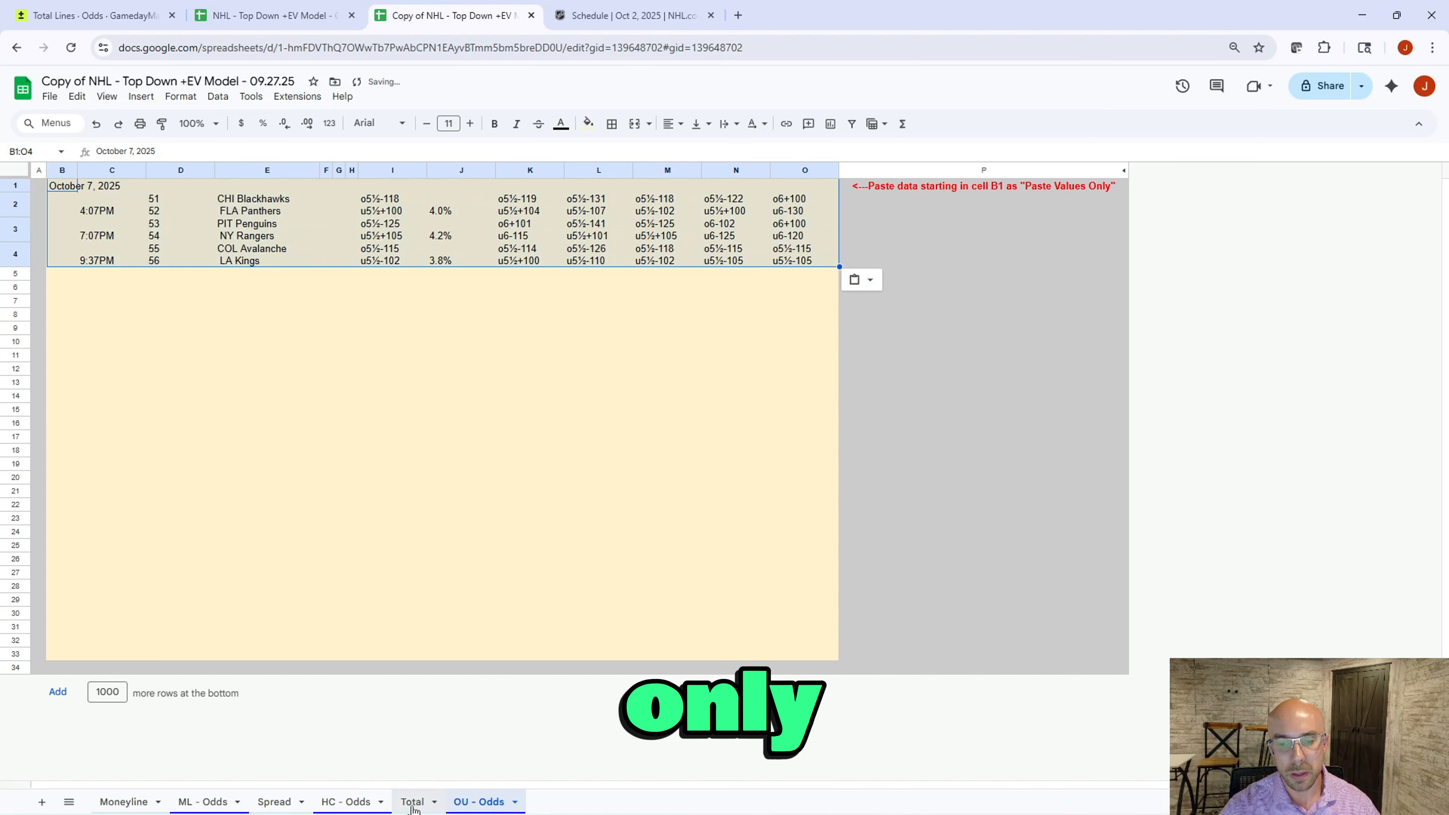
pyautogui.click(412, 802)
pyautogui.click(363, 373)
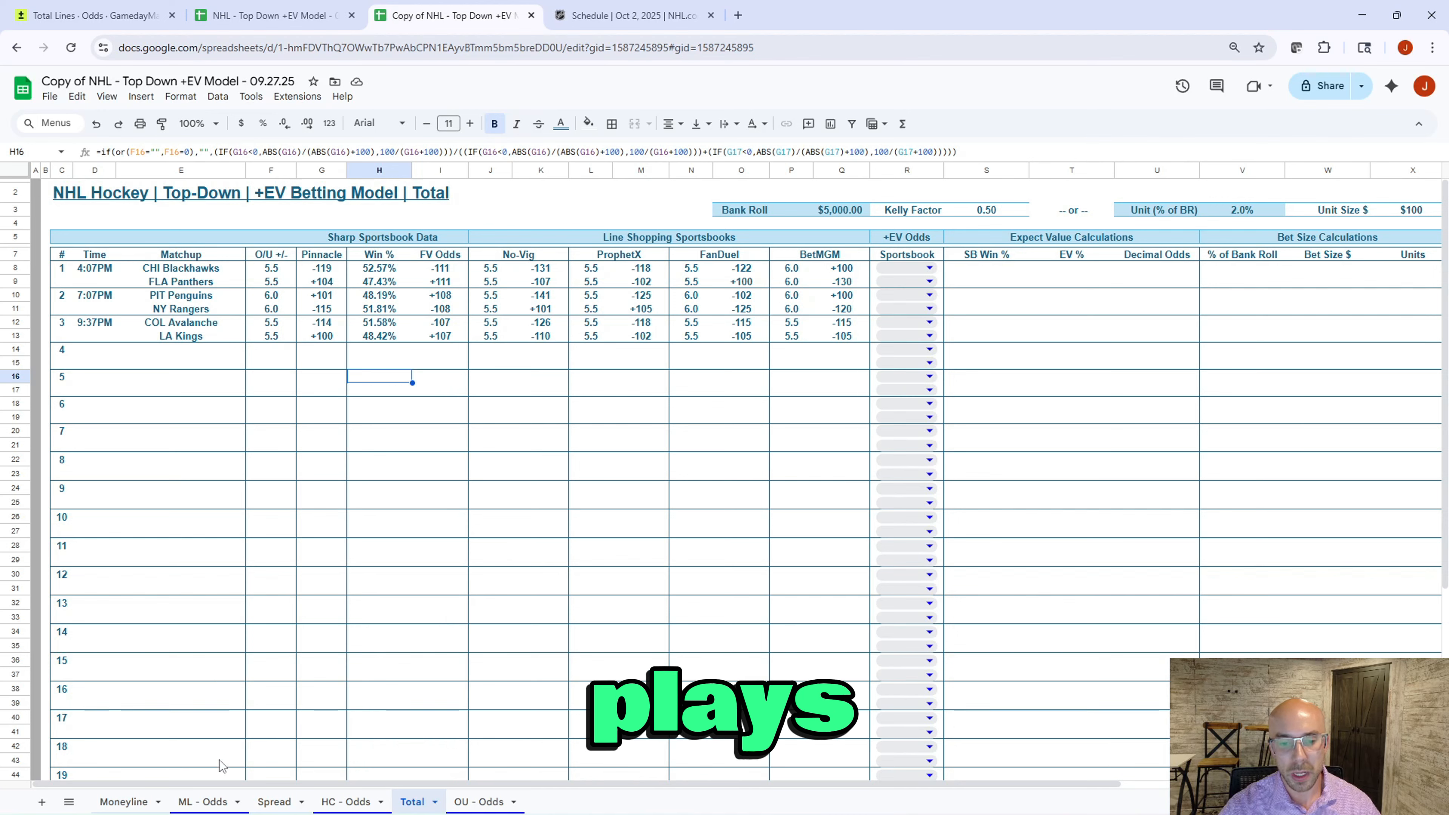
# Step: Try odds of +280 for the CHI Blackhawks in cell J2 of the ML - Odds sheet, and undo the change
pyautogui.click(204, 801)
pyautogui.click(423, 210)
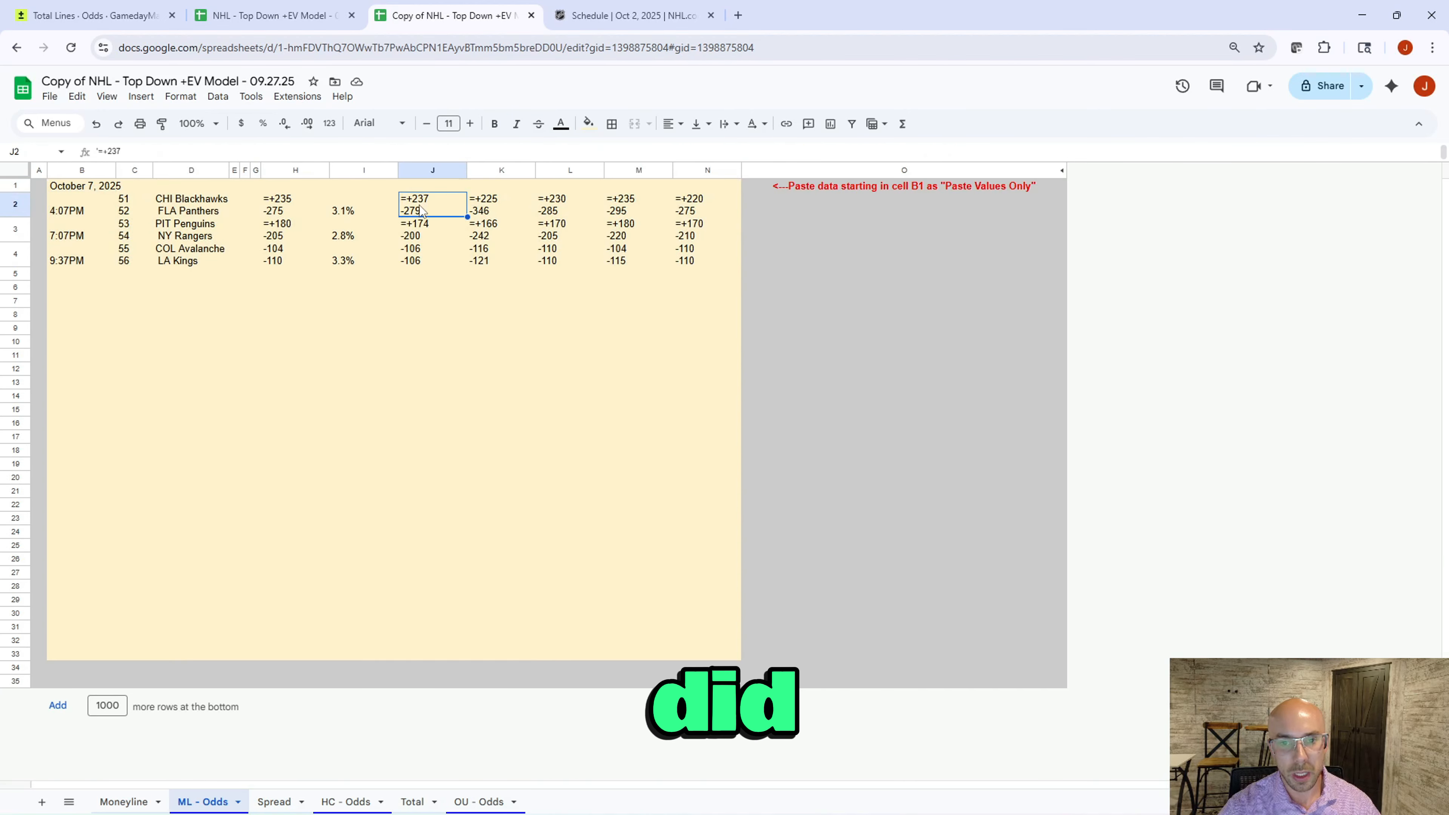
pyautogui.click(129, 151)
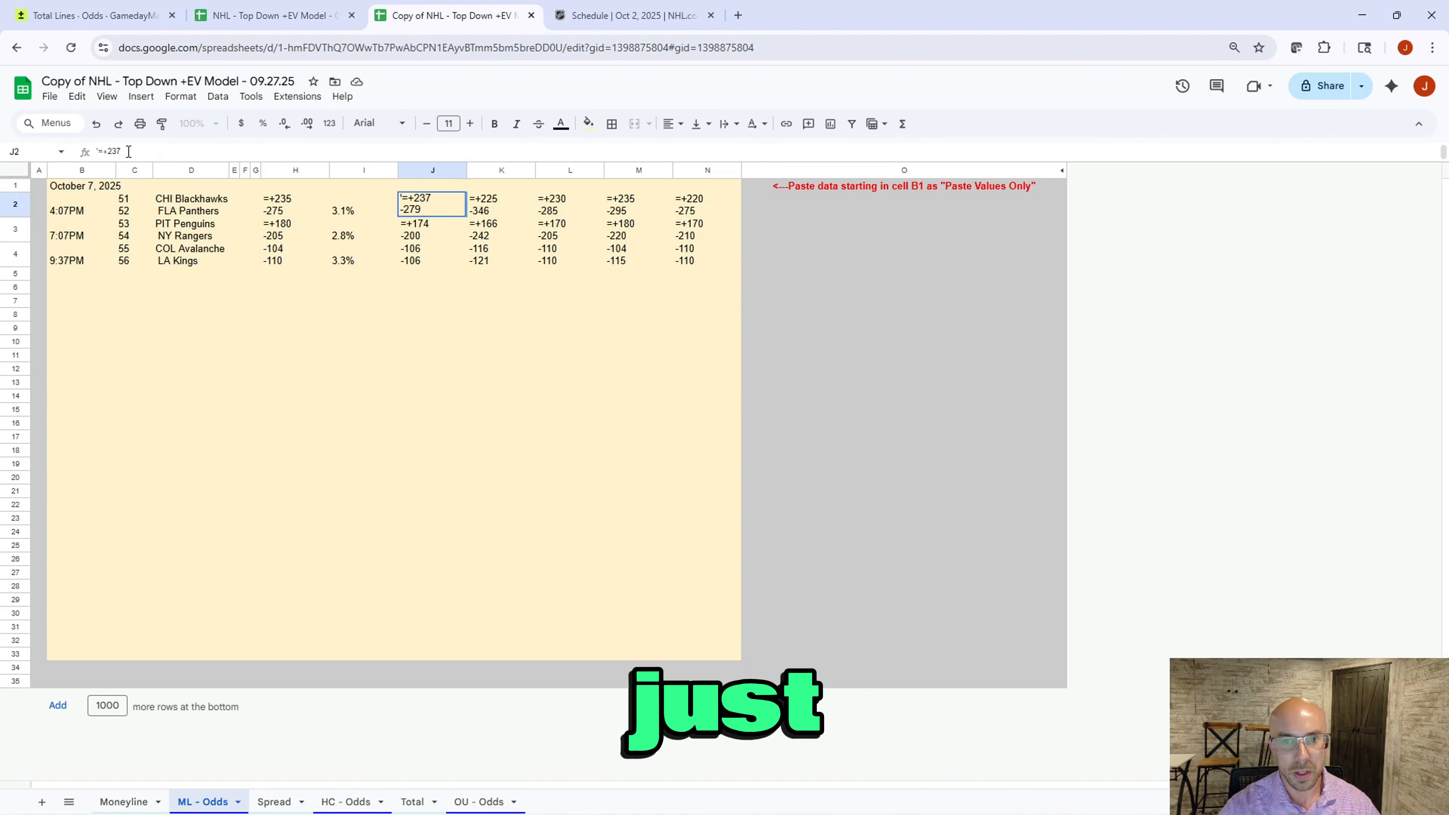
pyautogui.hotkey('shift', 'Left')
pyautogui.hotkey('shift', 'Left')
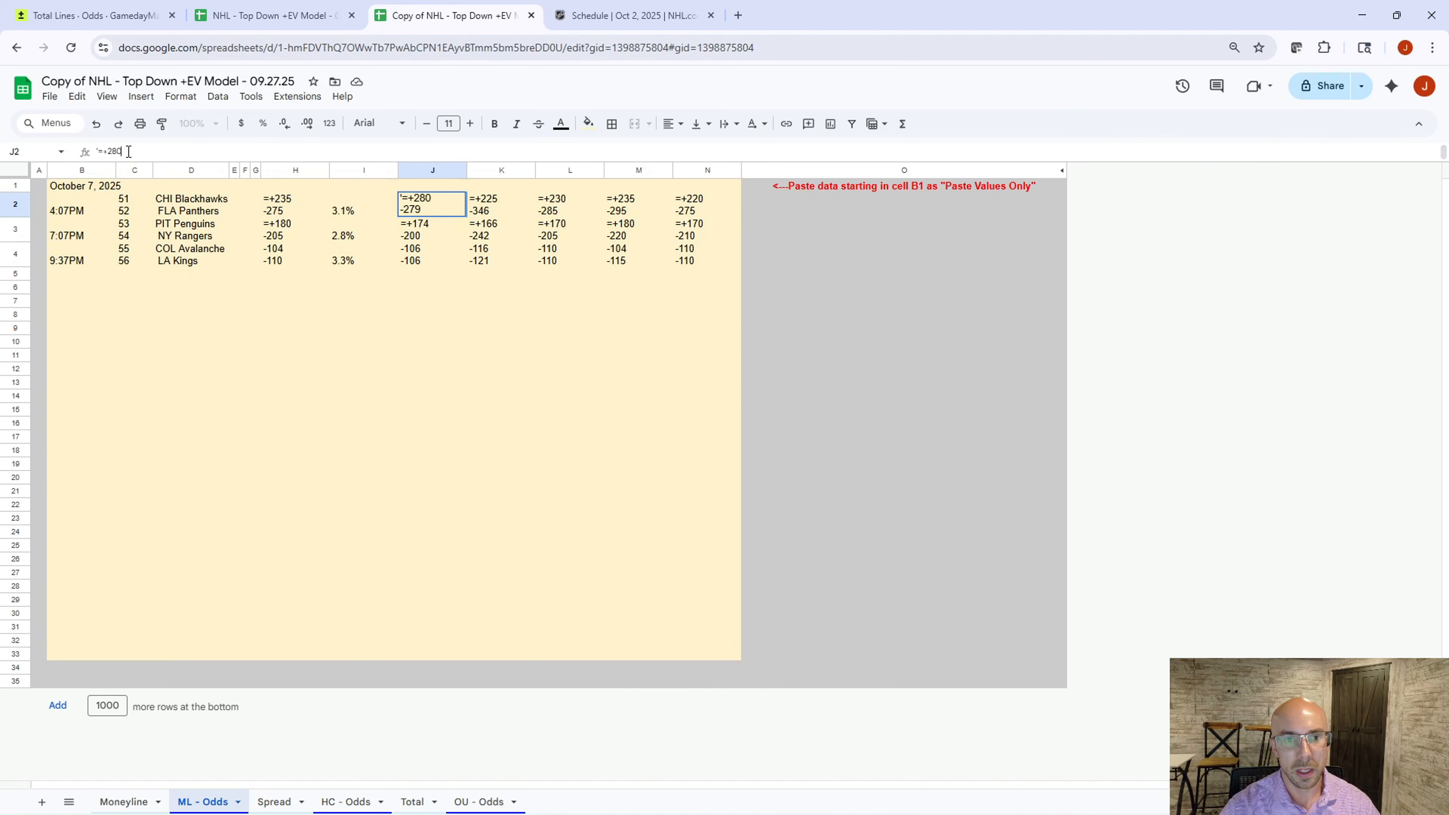
pyautogui.press('Return')
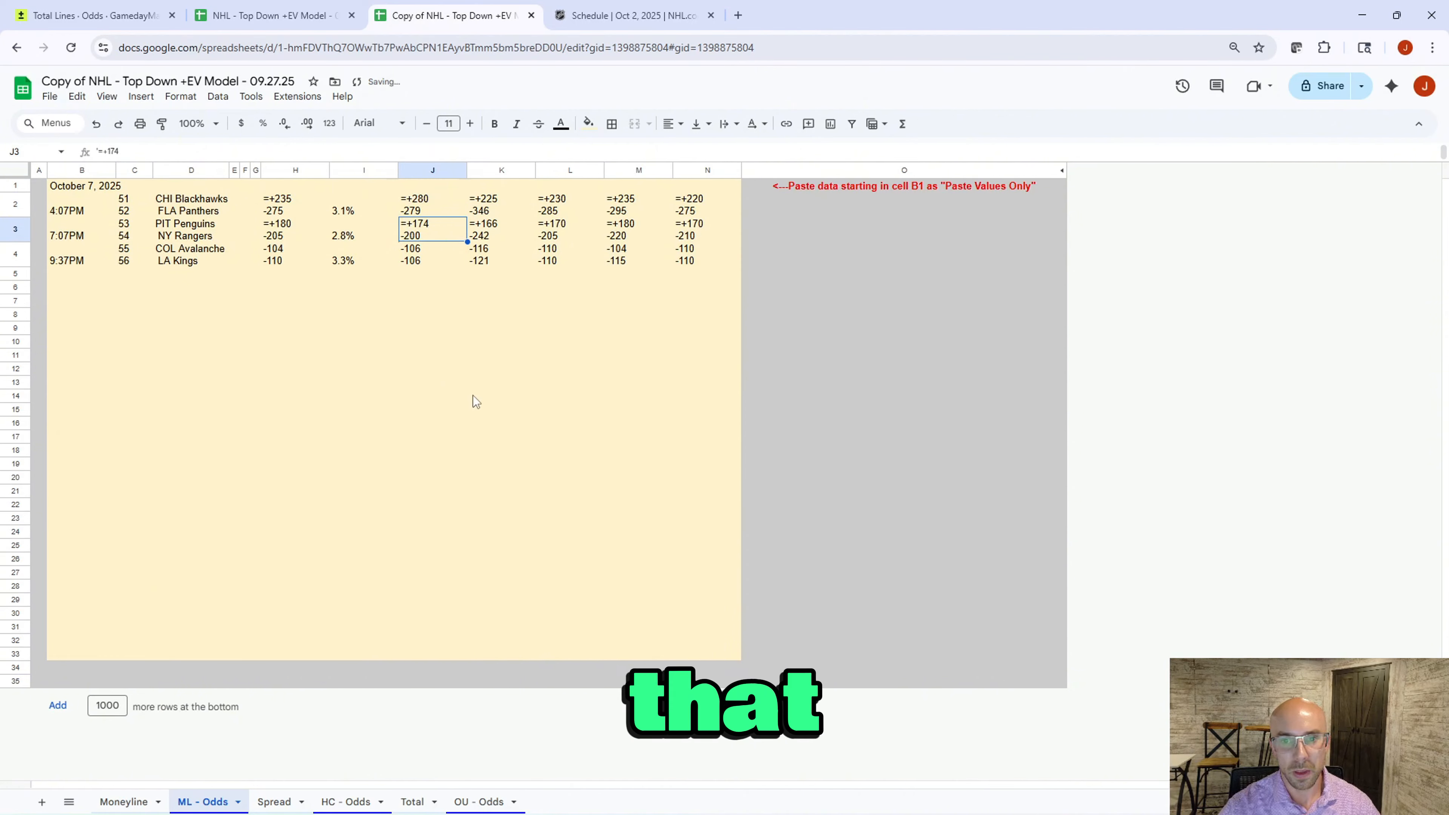
pyautogui.hotkey('ctrl', 'z')
# Step: Set the CHI Blackhawks odds in cell K2 of the ML - Odds sheet to +245, and compare them with the FV Odds on the Moneyline sheet
pyautogui.press('Right')
pyautogui.click(189, 148)
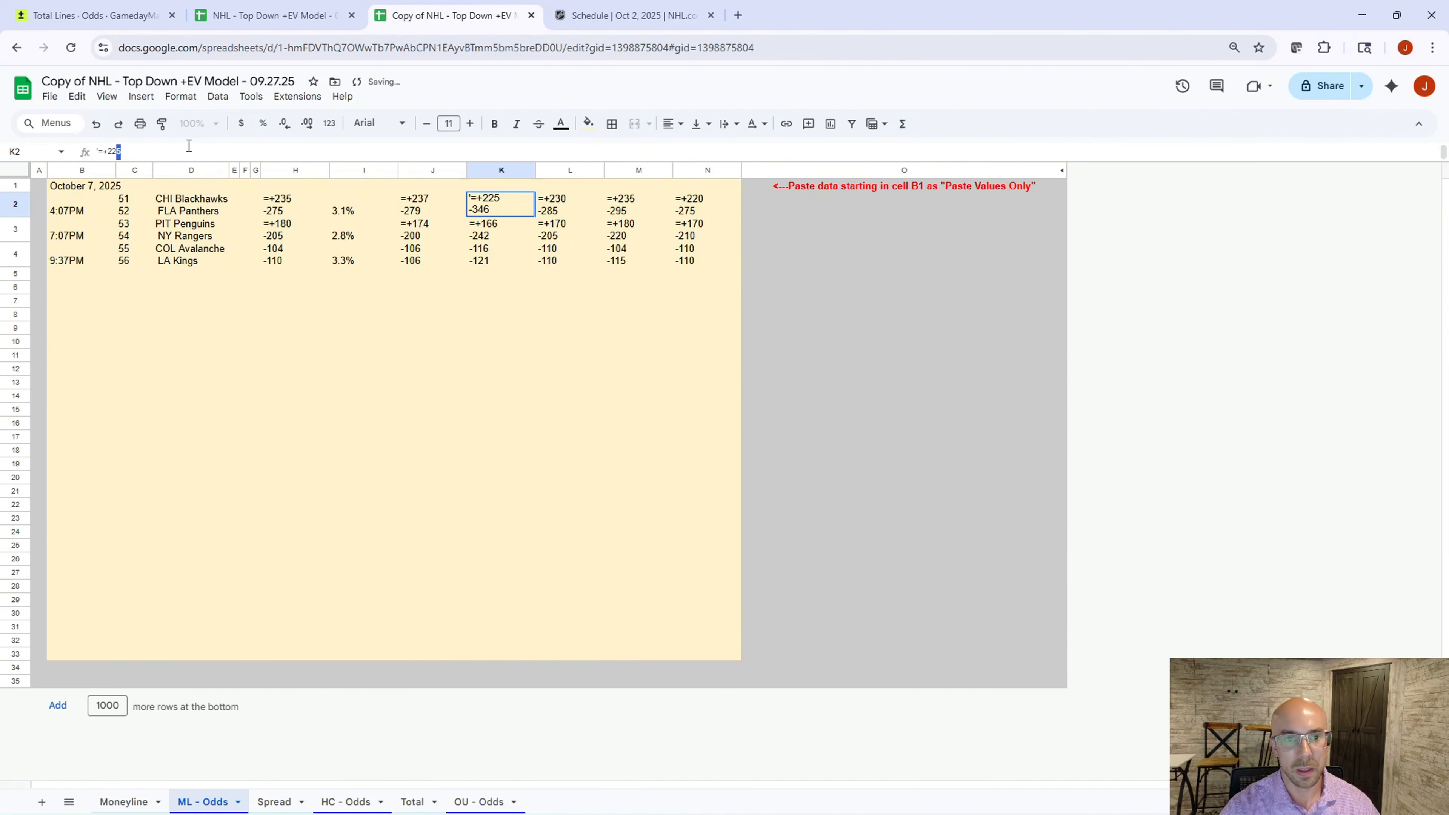
pyautogui.hotkey('shift', 'Left')
pyautogui.write('4')
pyautogui.press('Return')
pyautogui.press('Left')
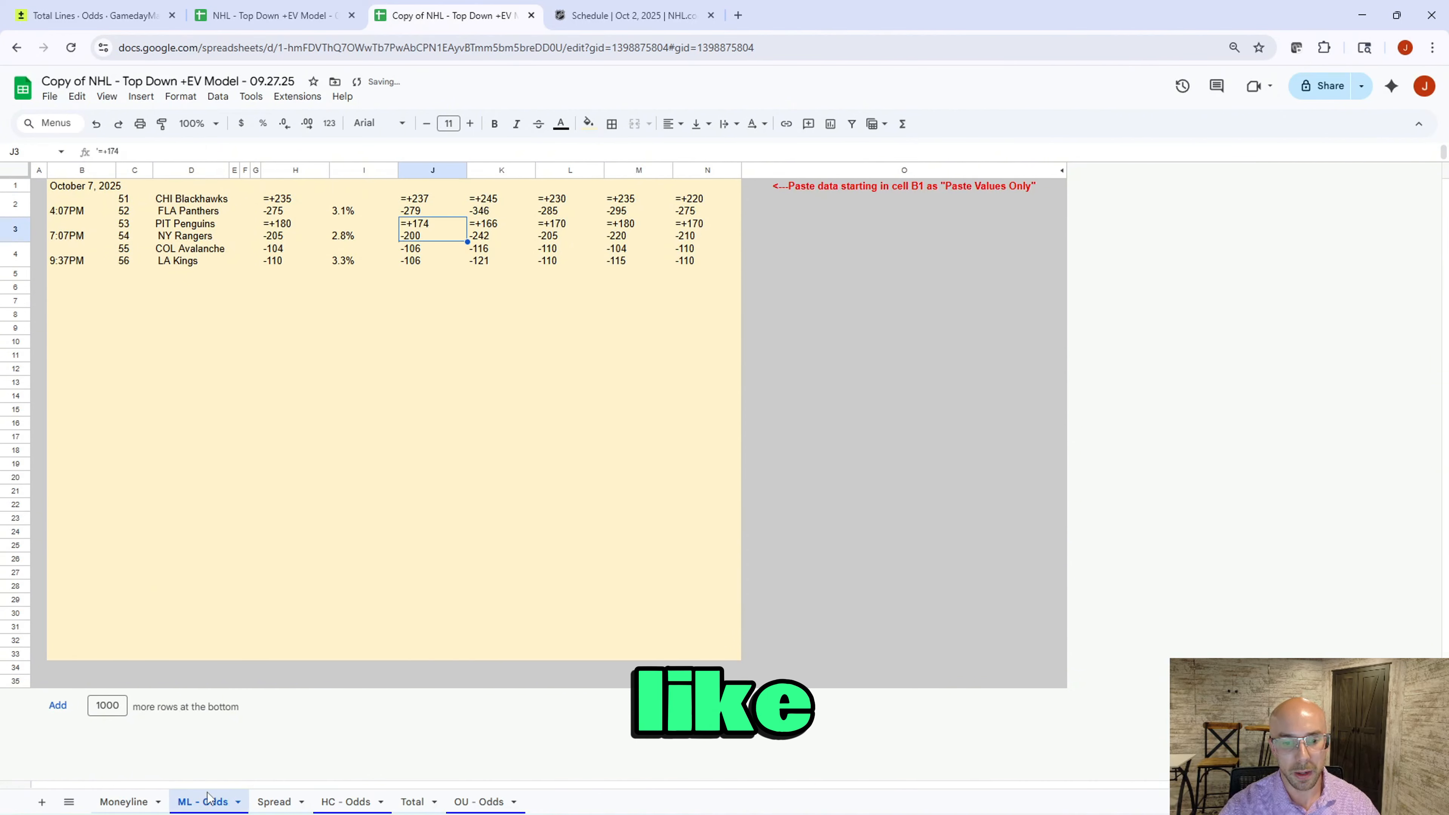
pyautogui.click(128, 801)
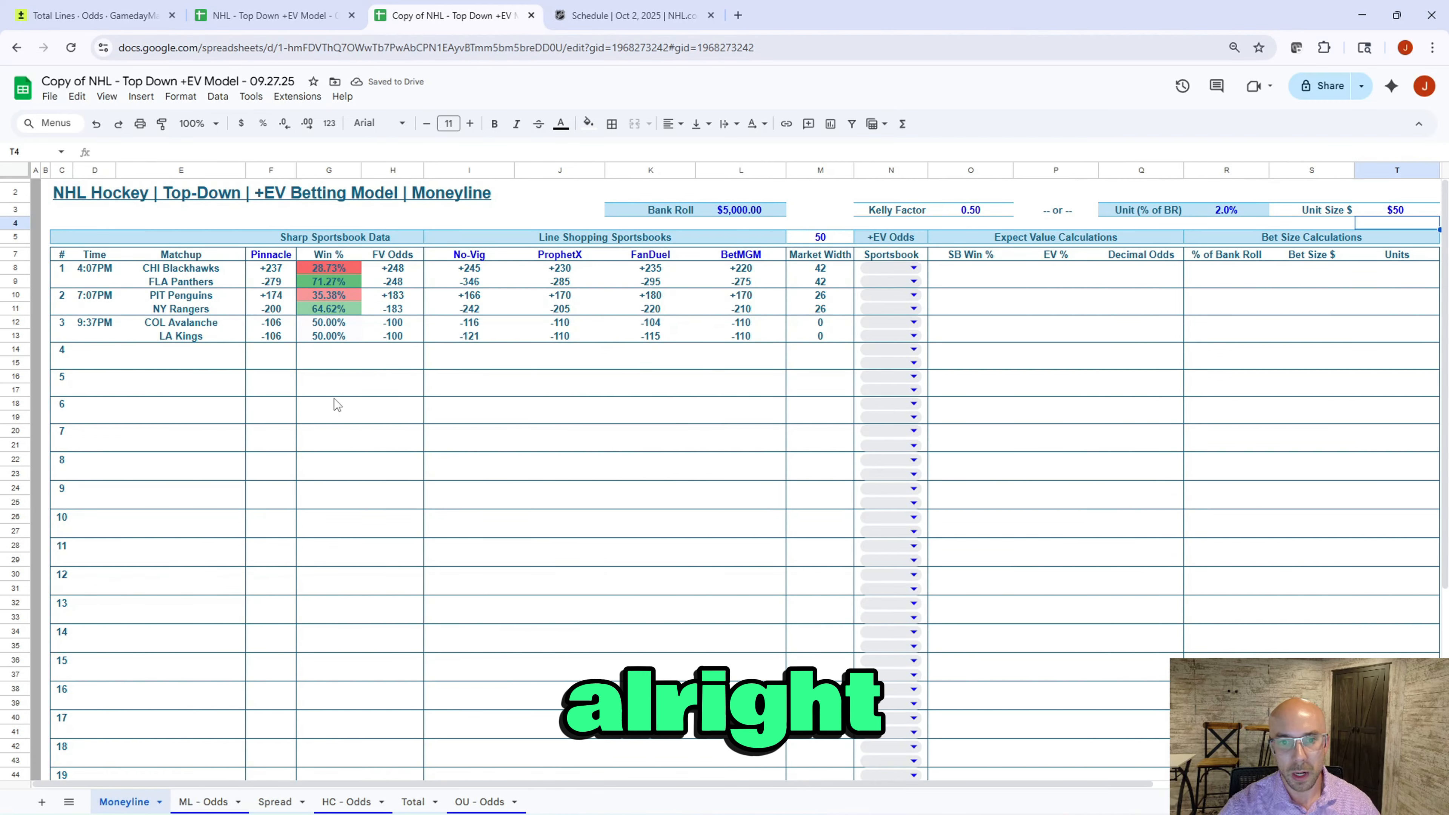
pyautogui.click(399, 270)
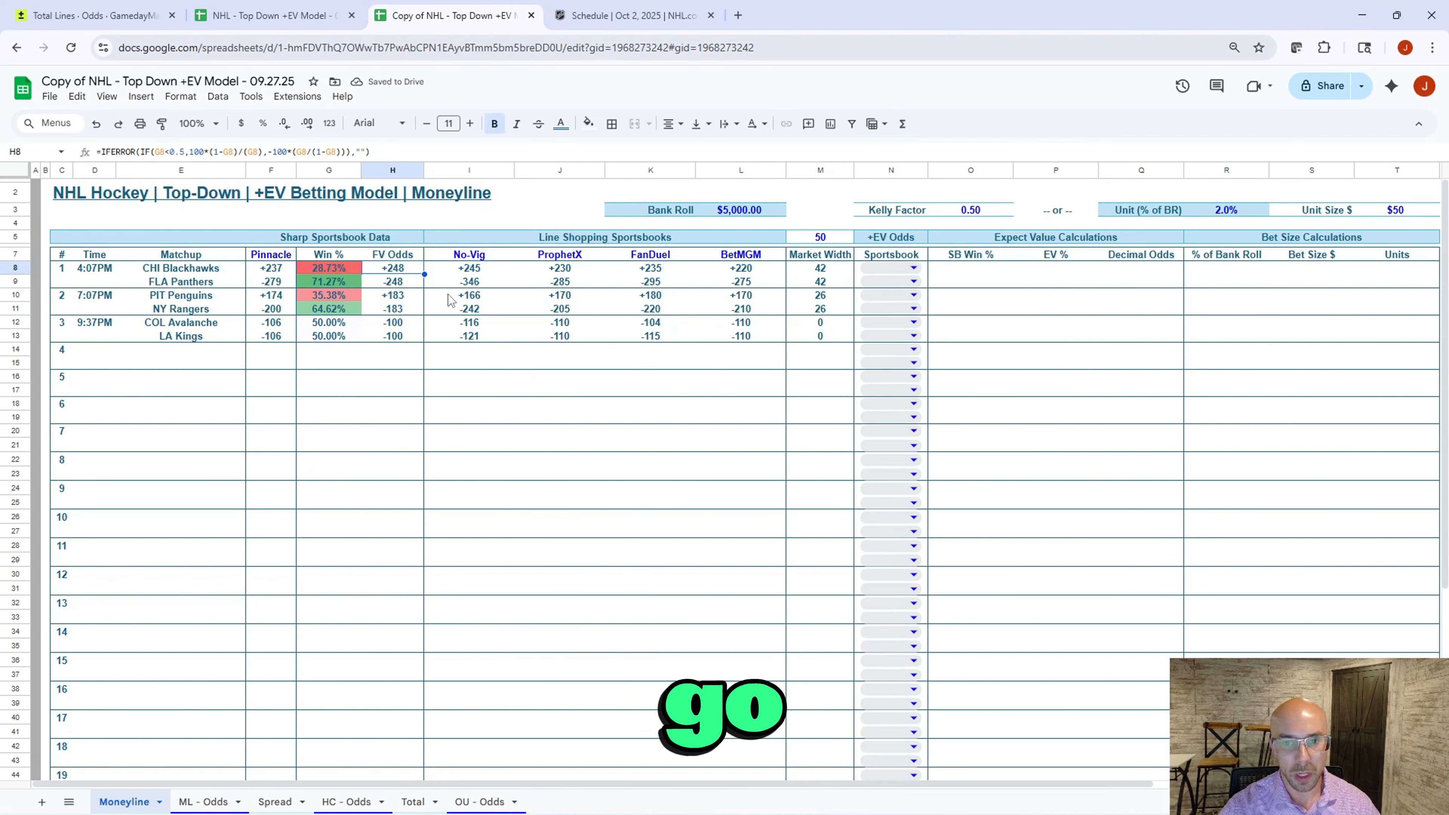
# Step: Set the CHI Blackhawks odds in cell K2 of the ML - Odds sheet to +255, and compare No-Vig with FV Odds on the Moneyline sheet
pyautogui.click(203, 802)
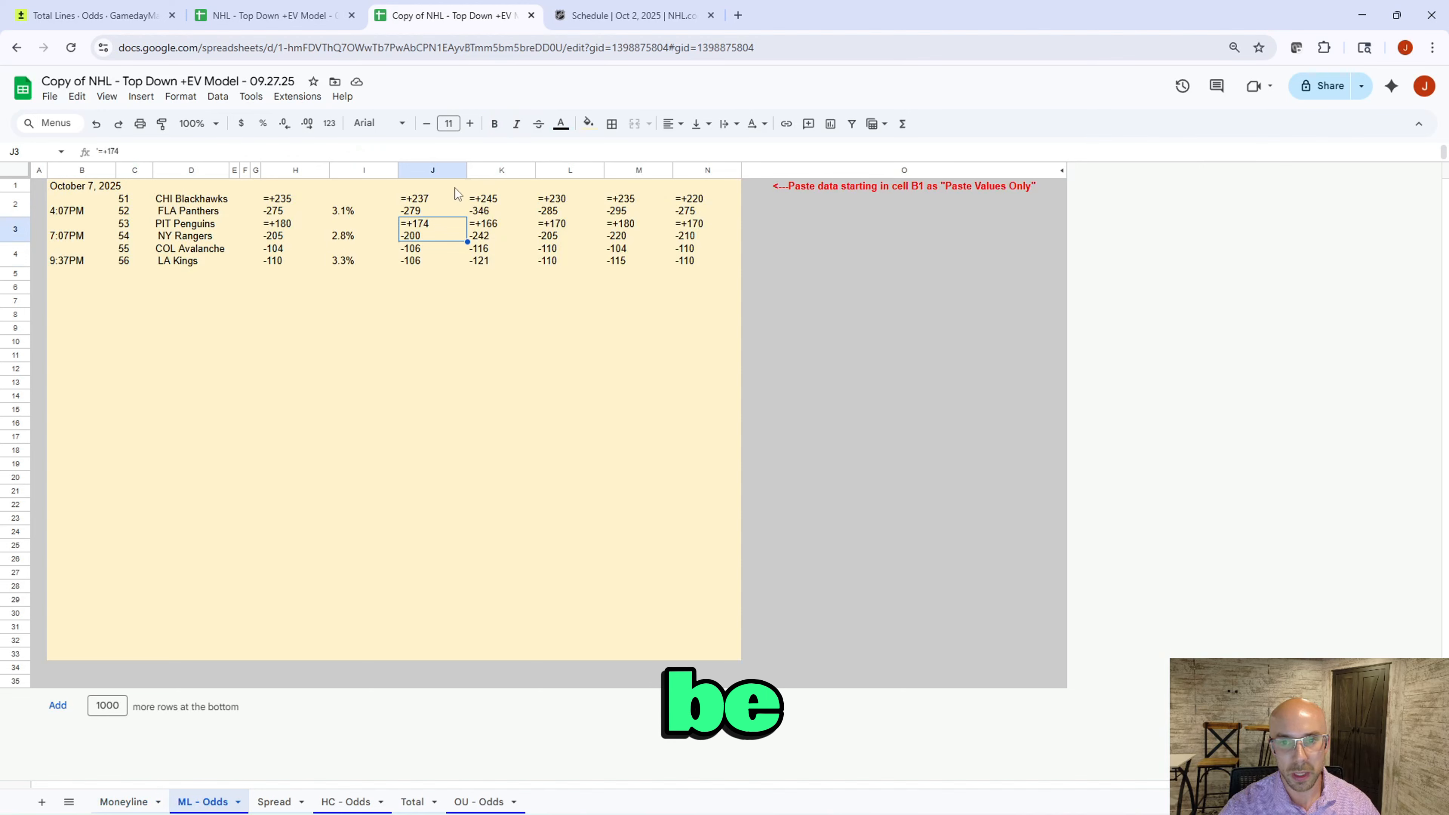
pyautogui.click(490, 207)
pyautogui.click(252, 152)
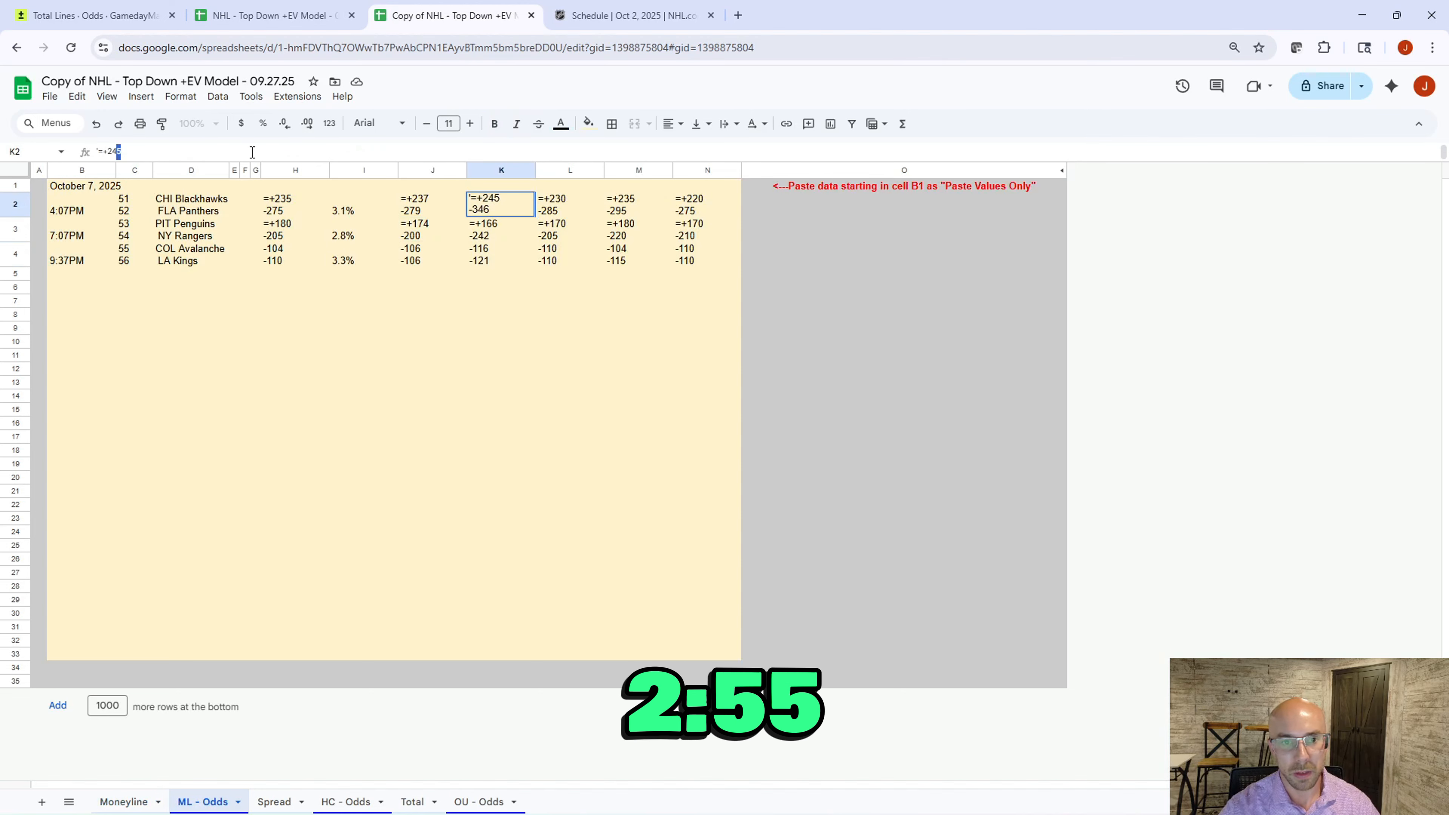
pyautogui.press('Return')
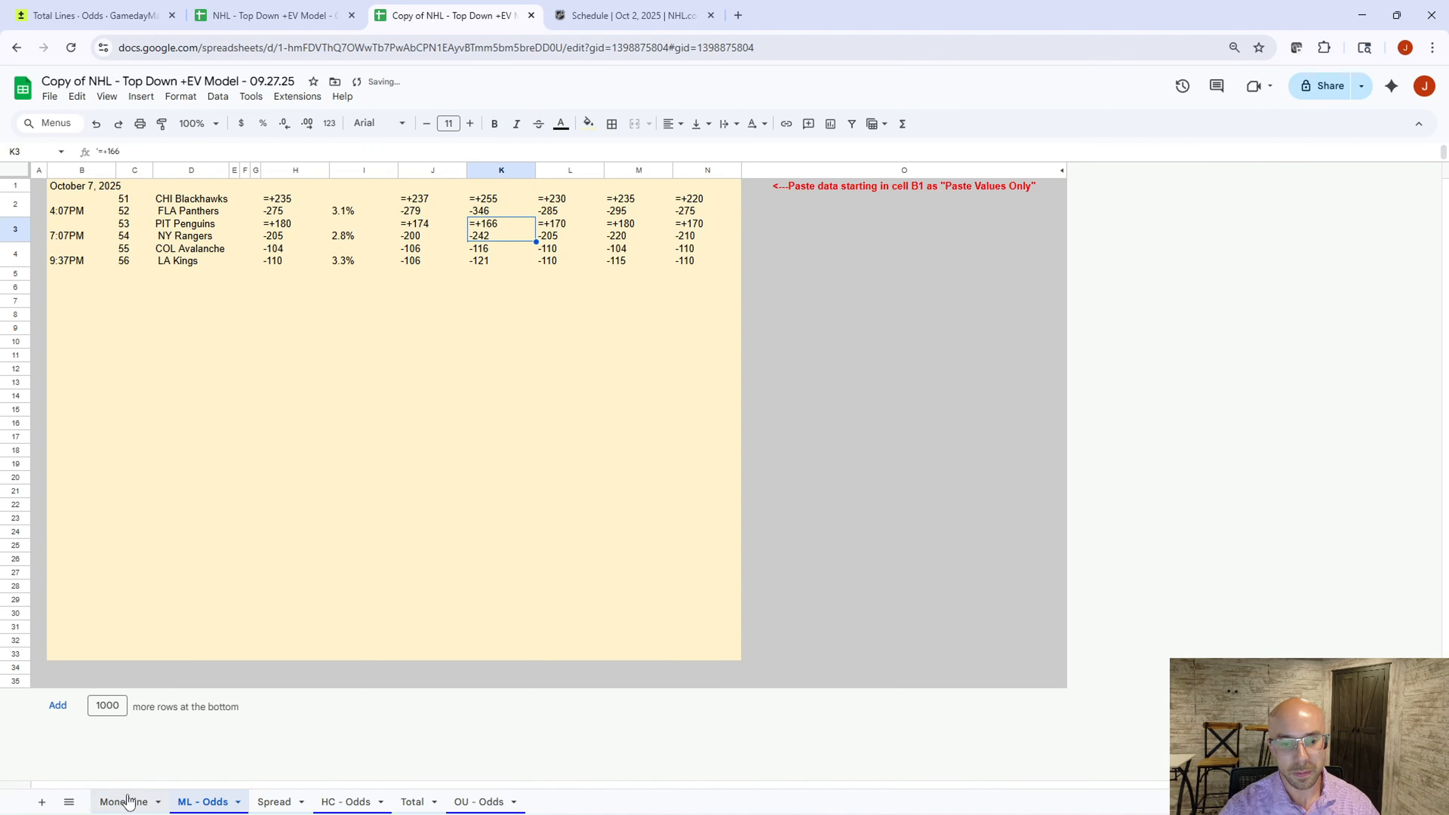
pyautogui.click(128, 801)
pyautogui.press('Right')
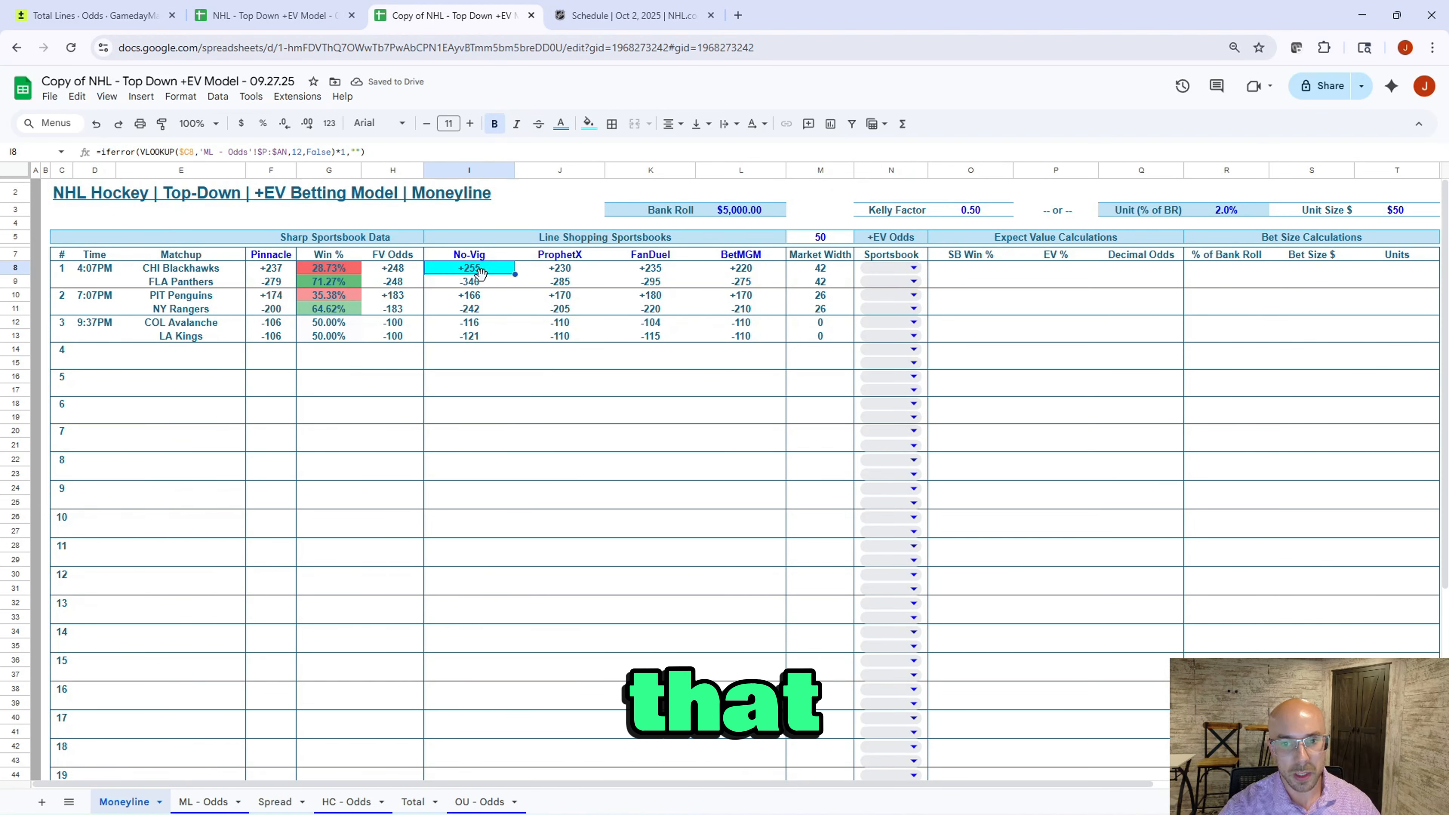
pyautogui.press('Left')
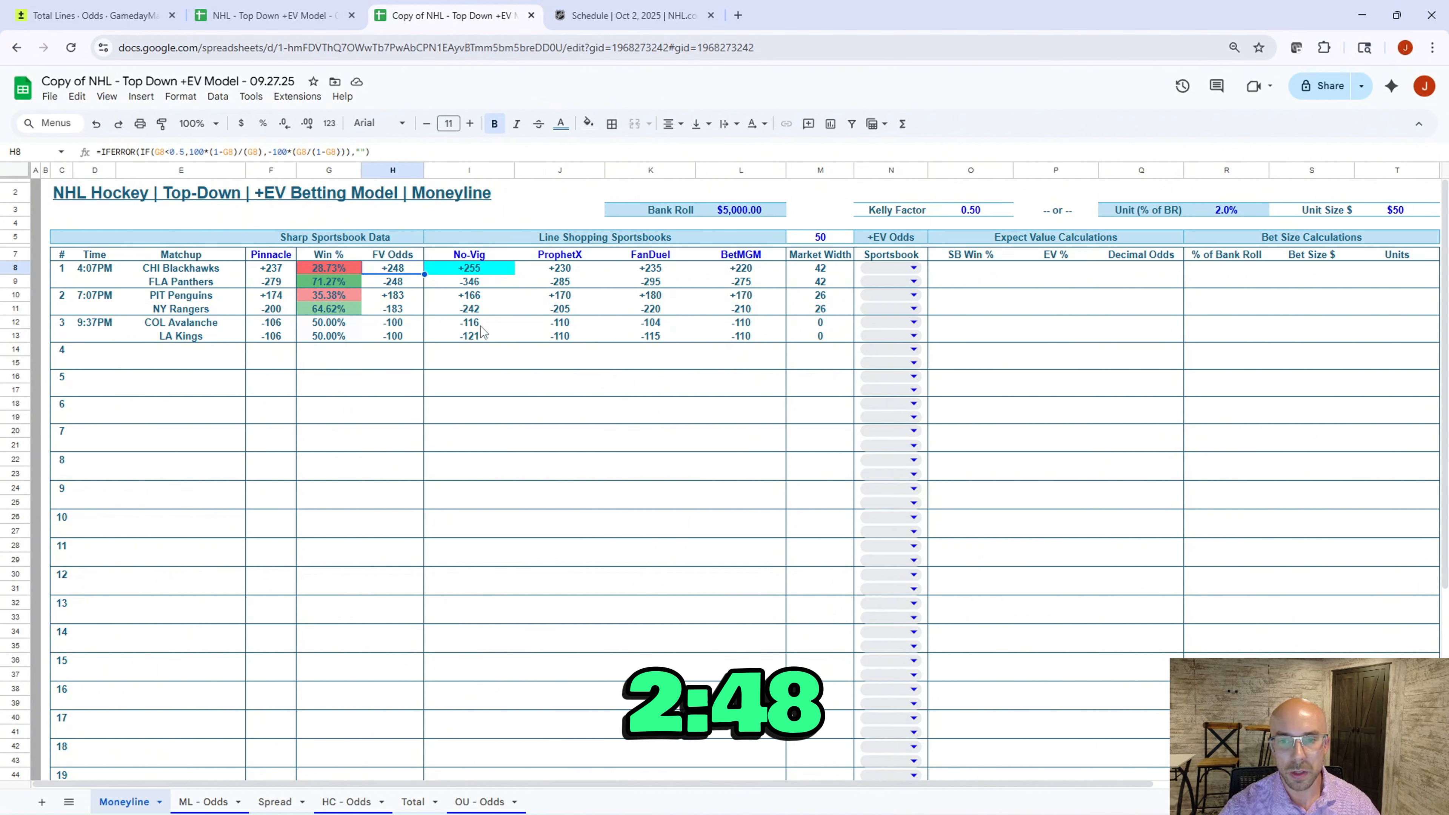
pyautogui.press('Right')
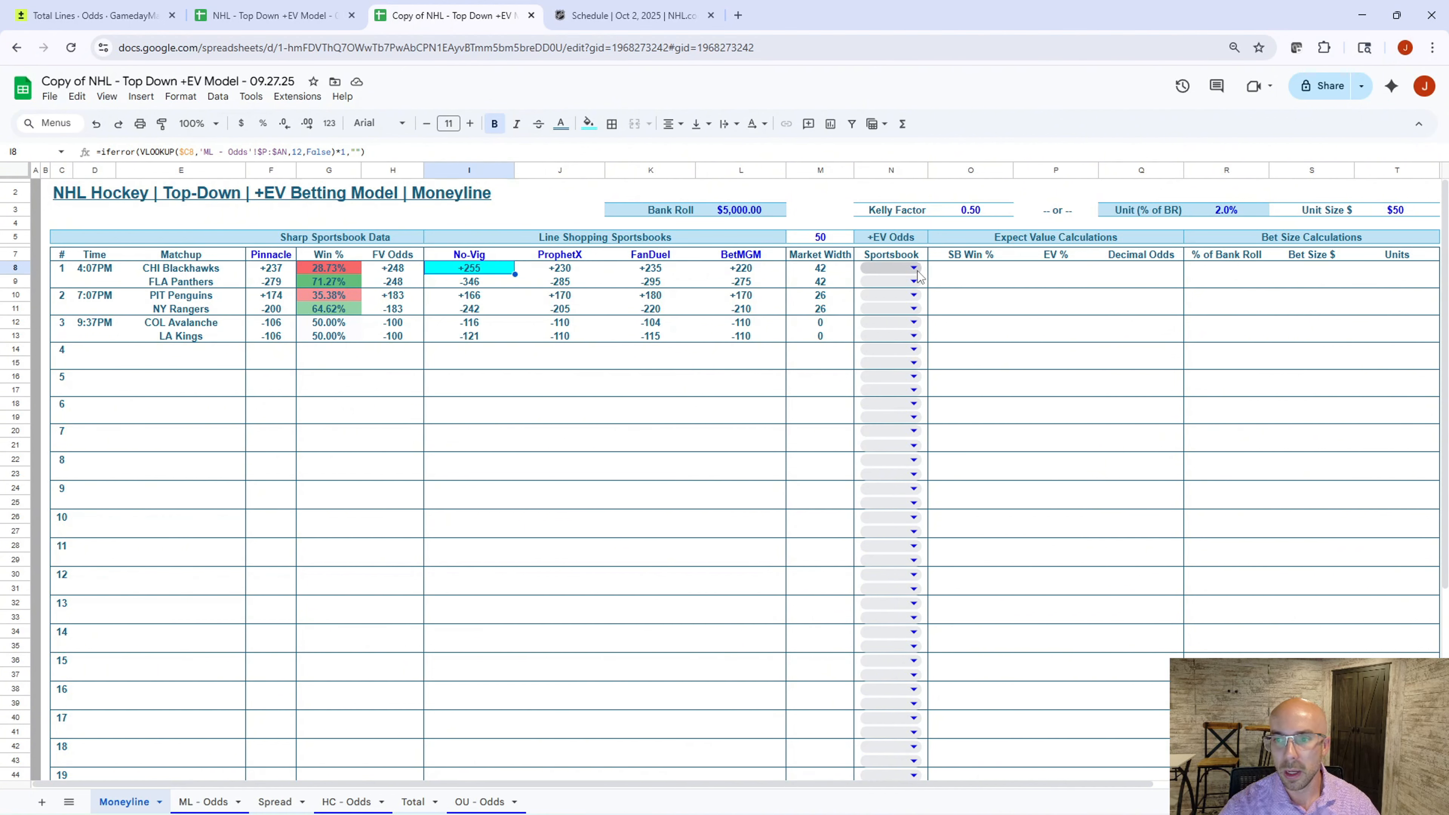
# Step: Choose No-Vig as the sportsbook for the CHI Blackhawks on the Moneyline sheet, and check its EV %, bank roll percentage, bet size and unit size
pyautogui.click(913, 269)
pyautogui.click(898, 285)
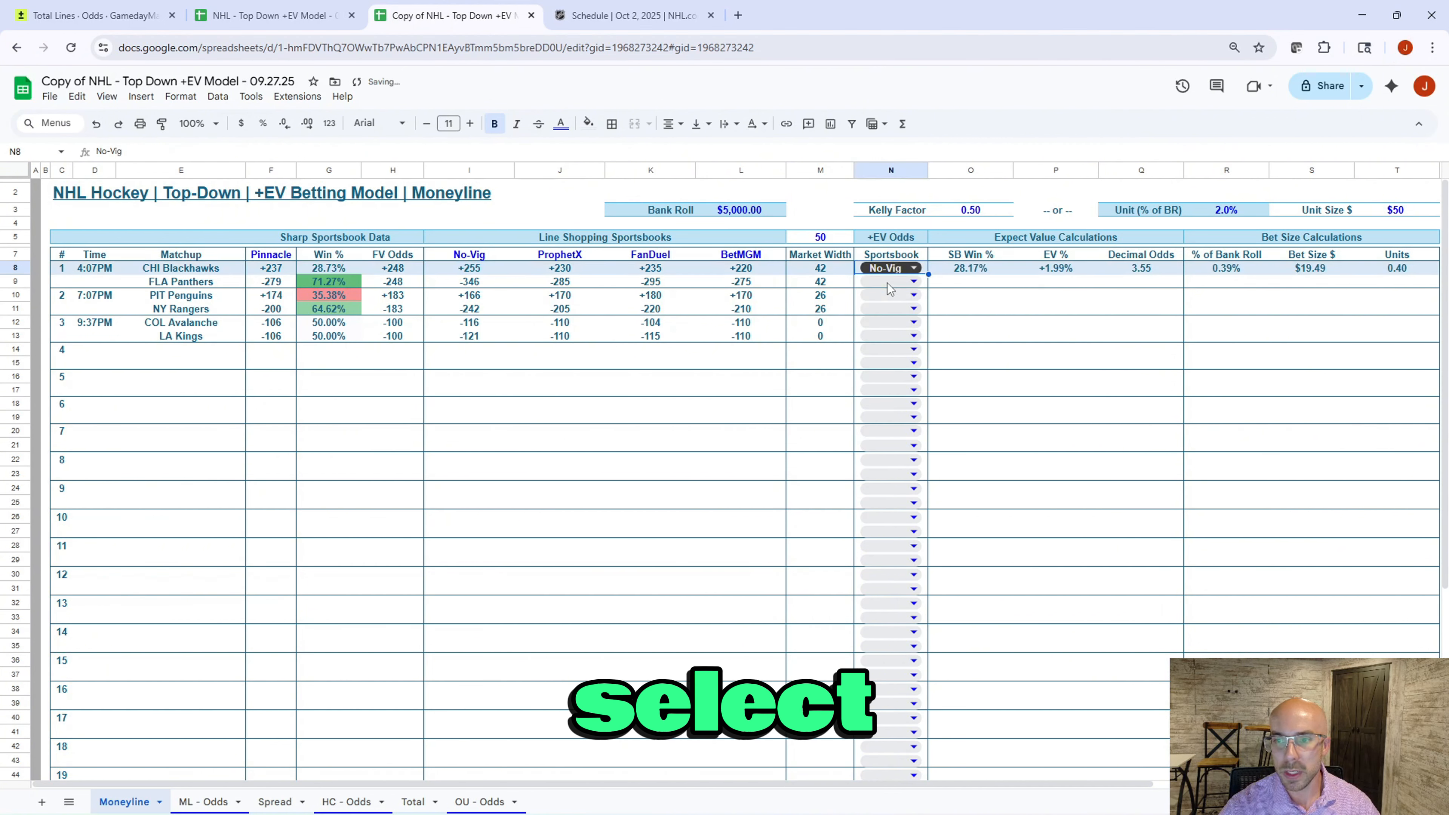
pyautogui.click(768, 374)
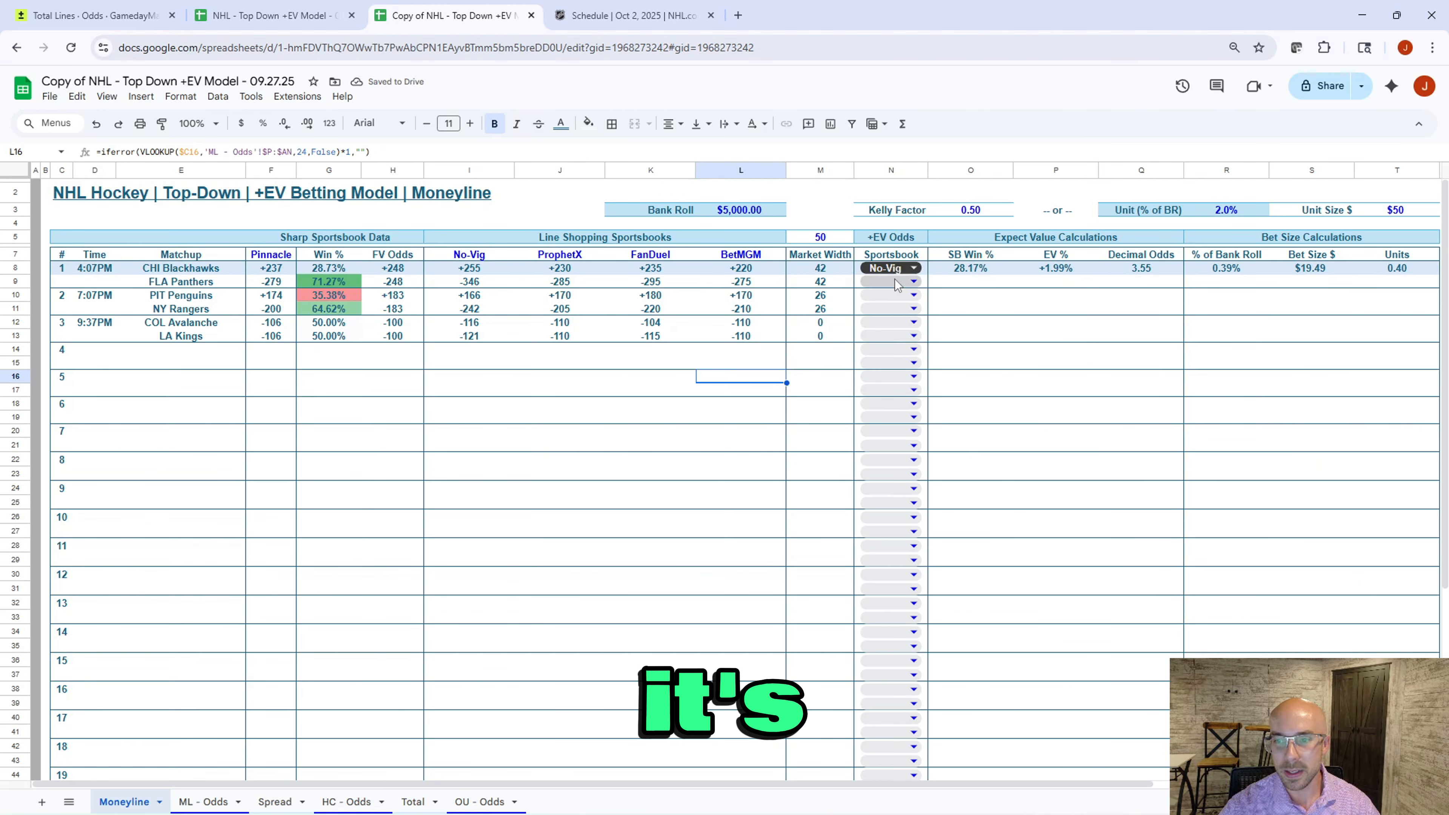
pyautogui.click(1034, 269)
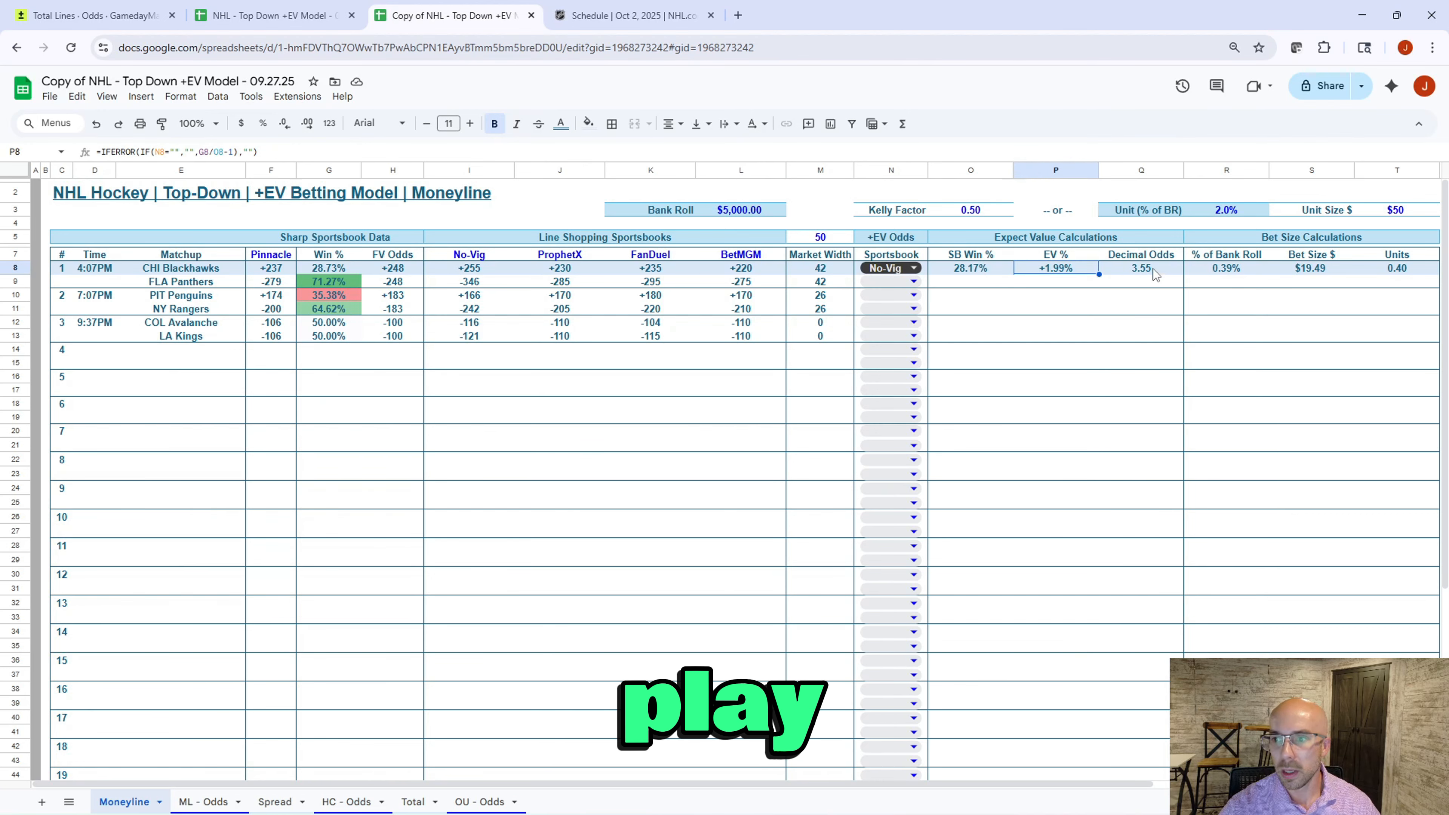
pyautogui.click(1227, 273)
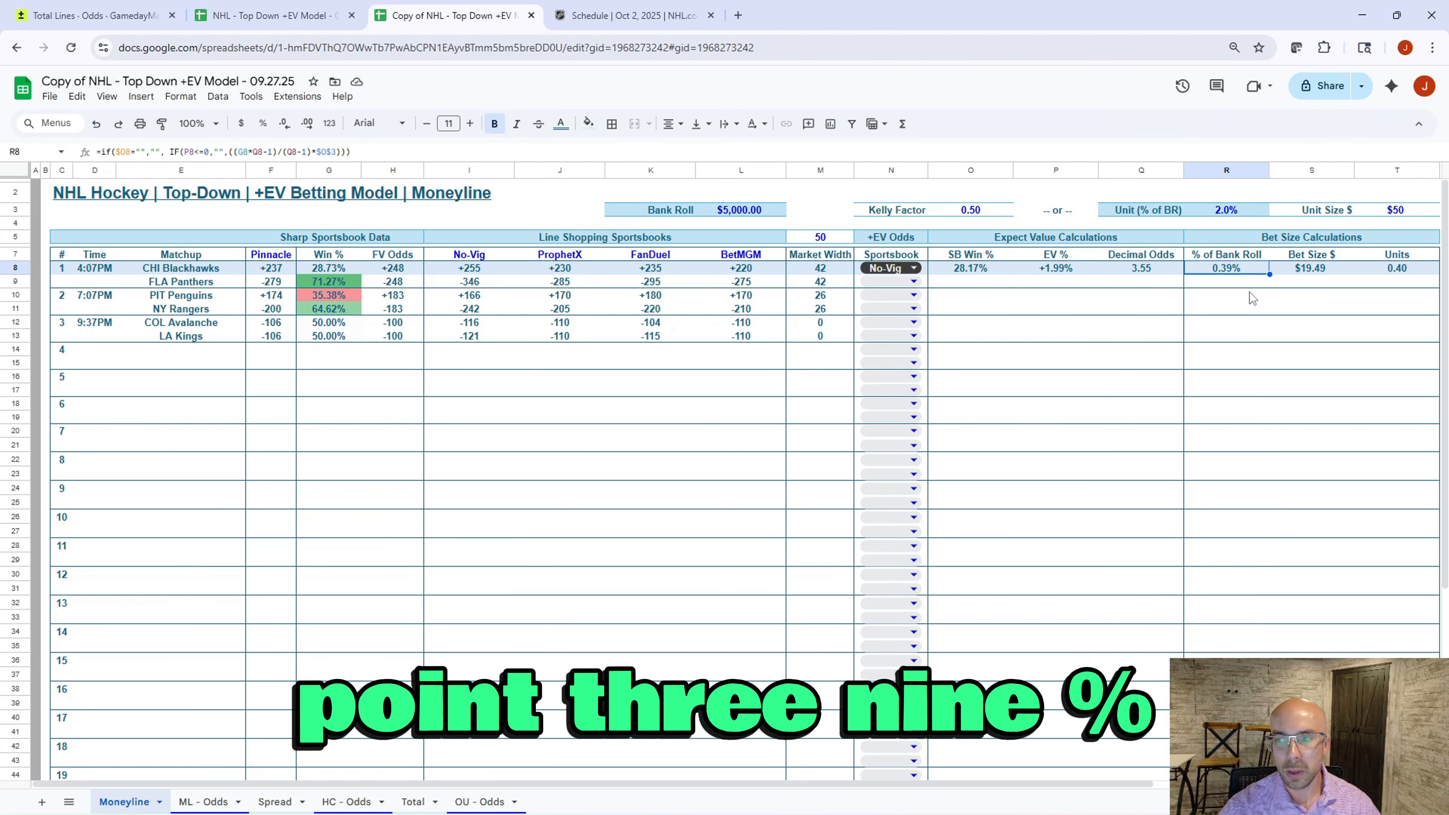
pyautogui.press('Right')
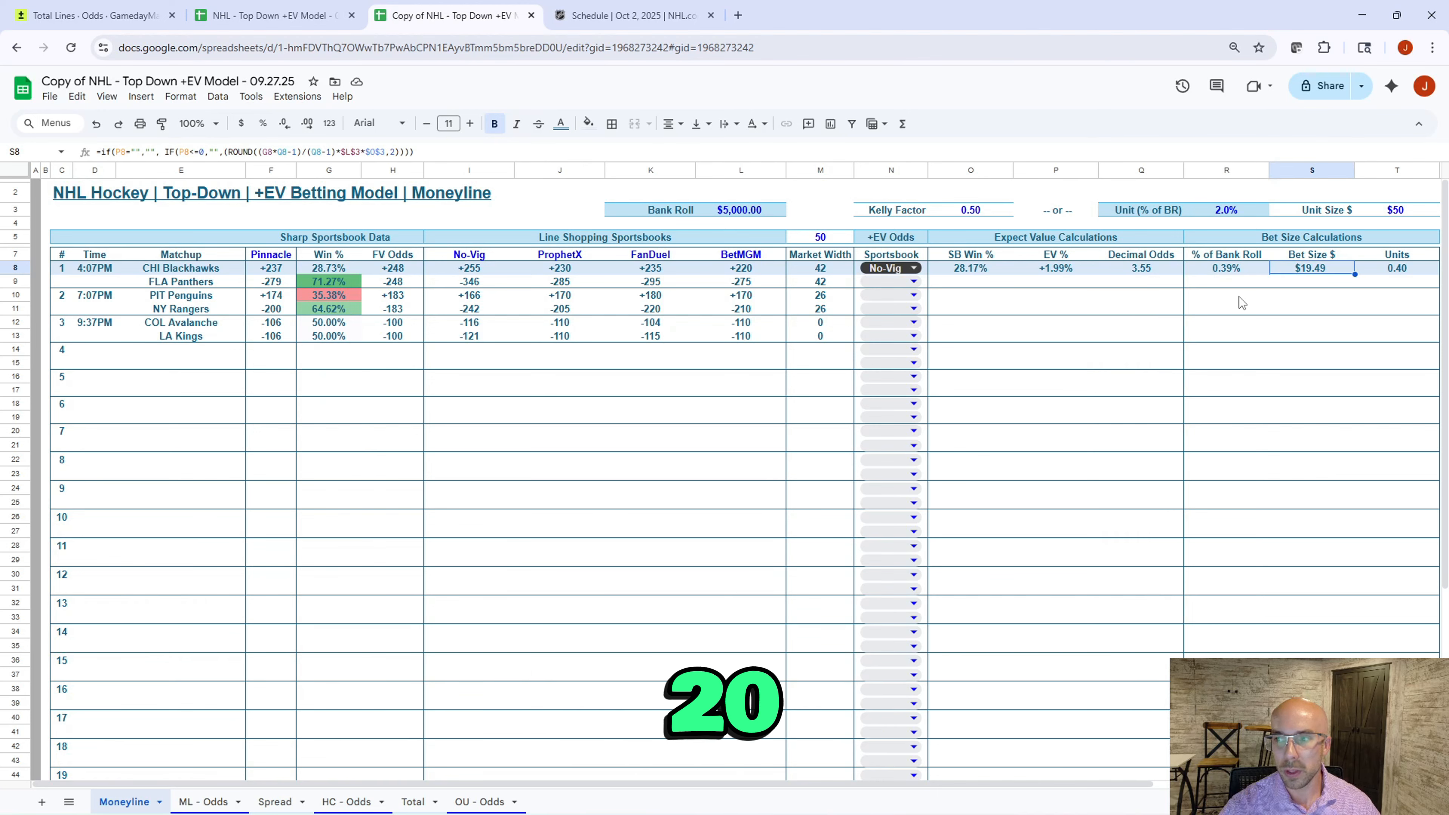
pyautogui.click(1392, 210)
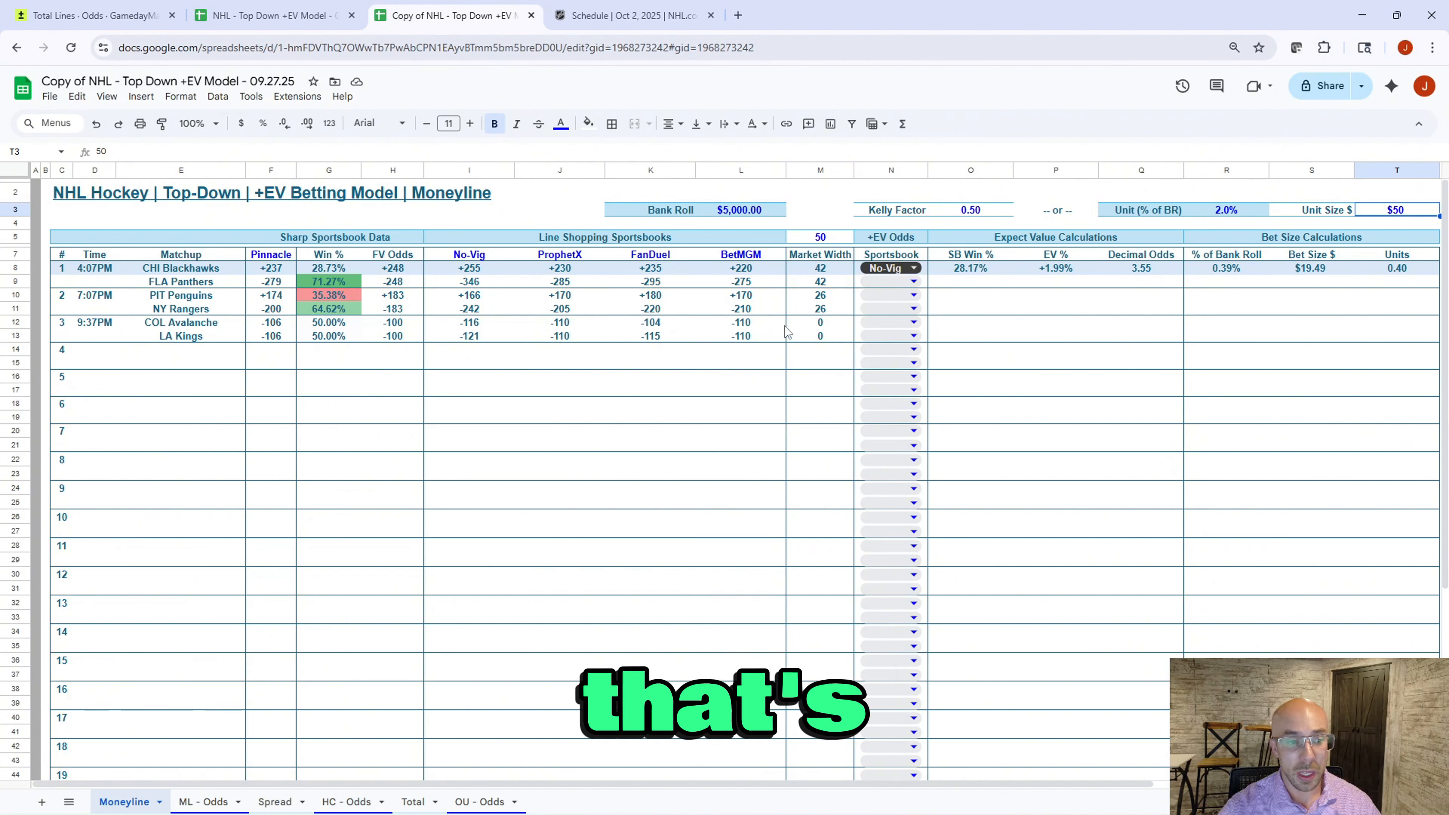
# Step: Choose ProphetX as the sportsbook for the FLA Panthers on the Moneyline sheet, and check its ProphetX odds
pyautogui.click(911, 281)
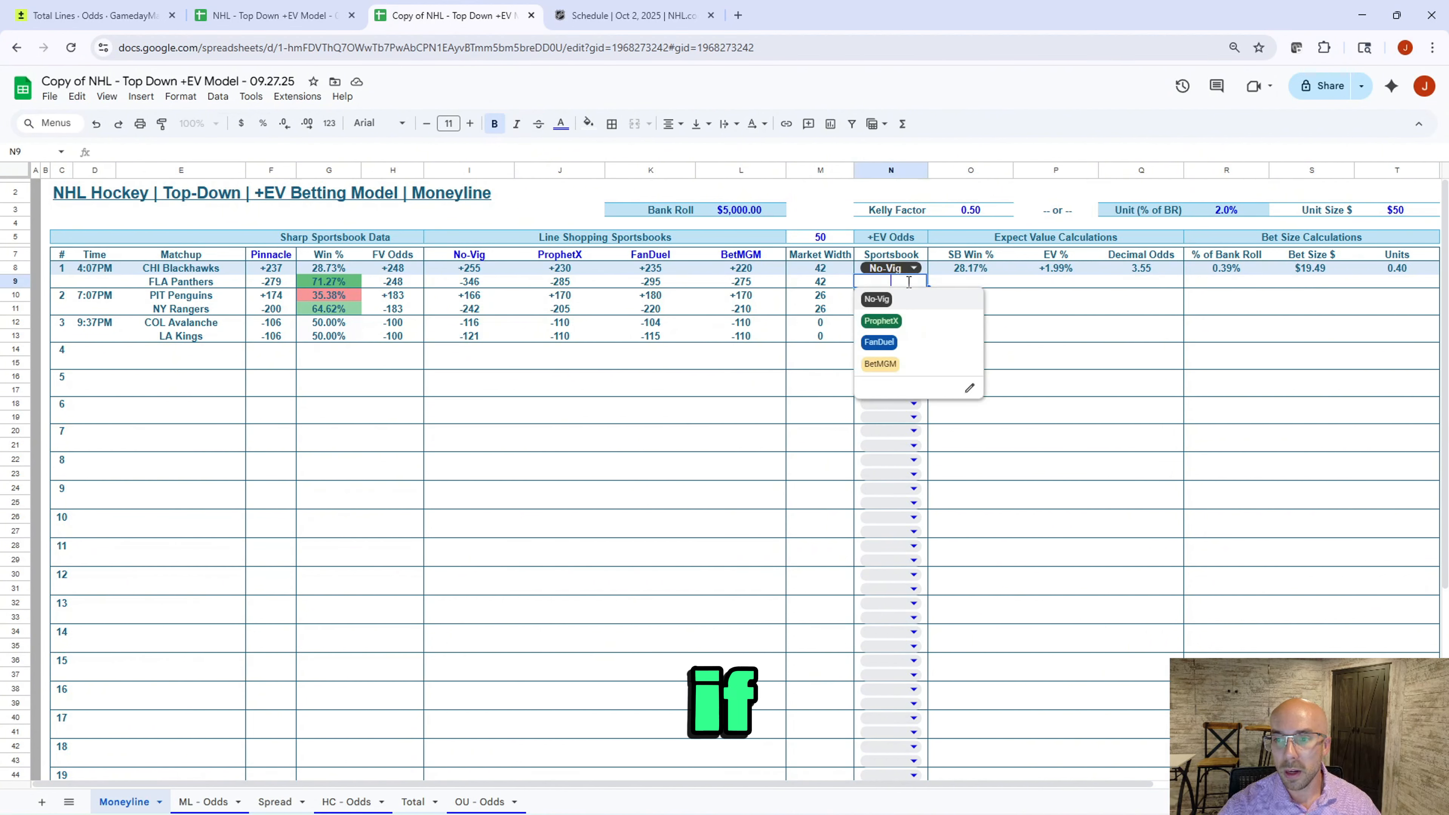
pyautogui.click(880, 320)
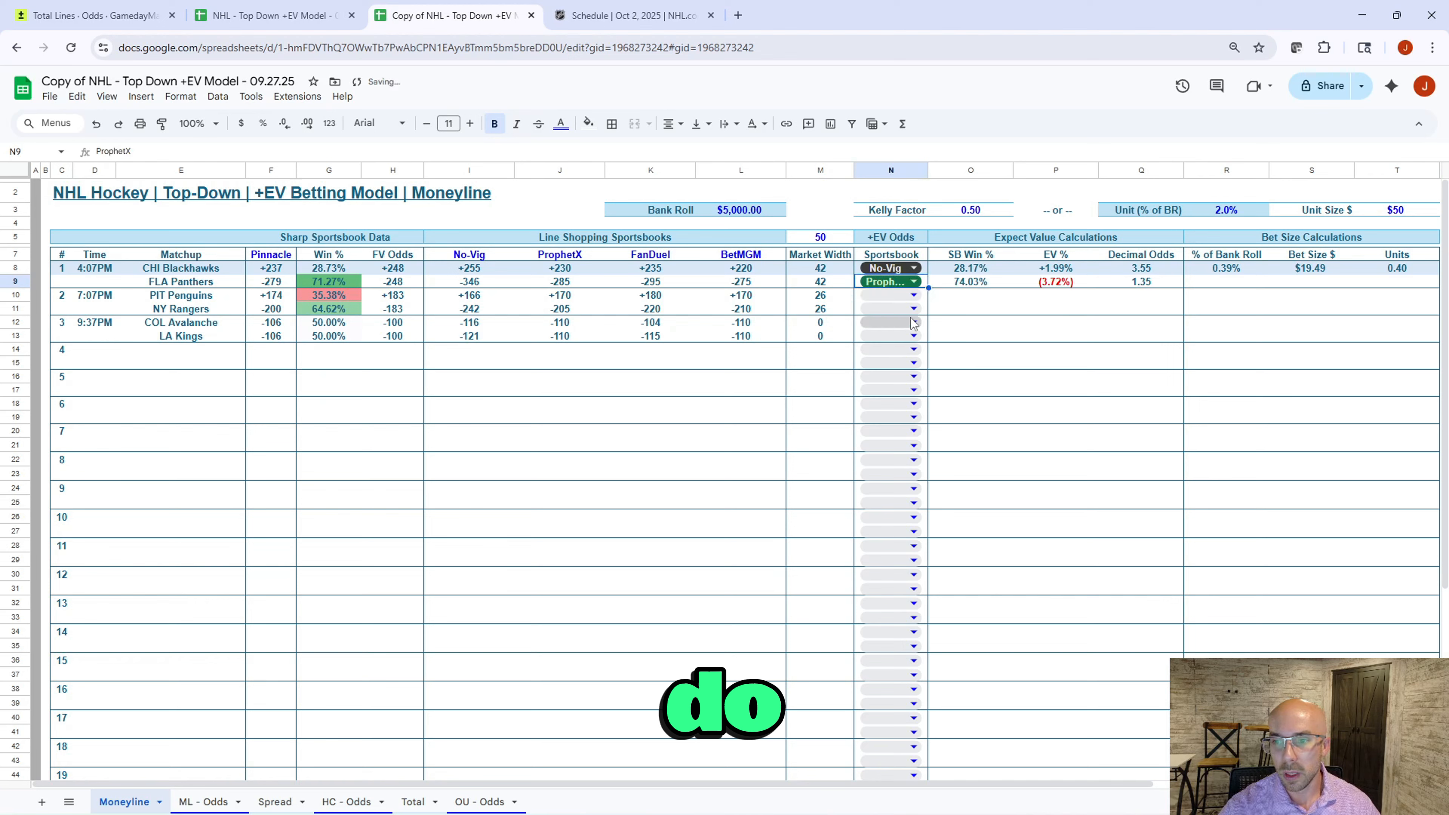
pyautogui.click(793, 339)
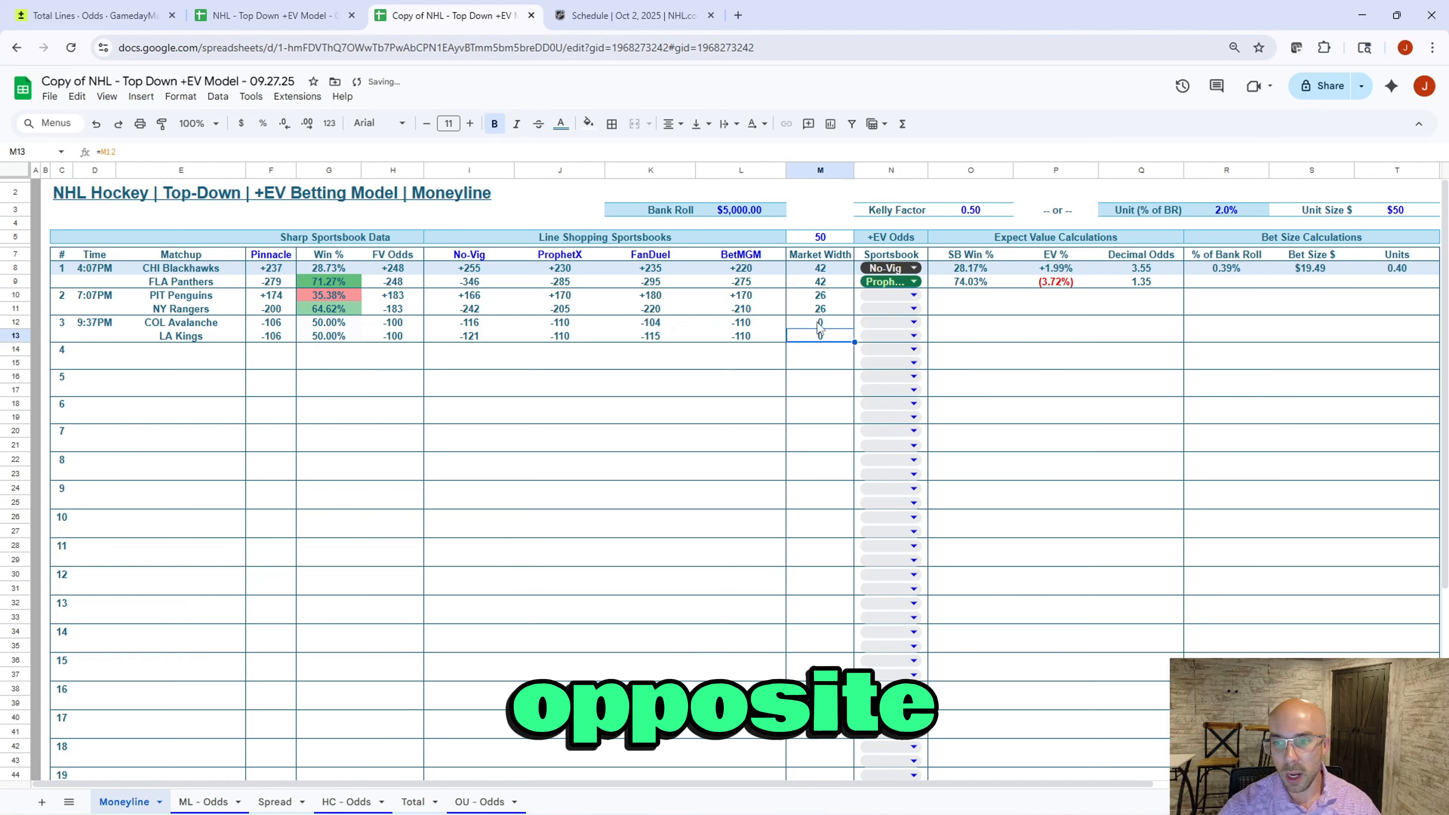
pyautogui.click(572, 284)
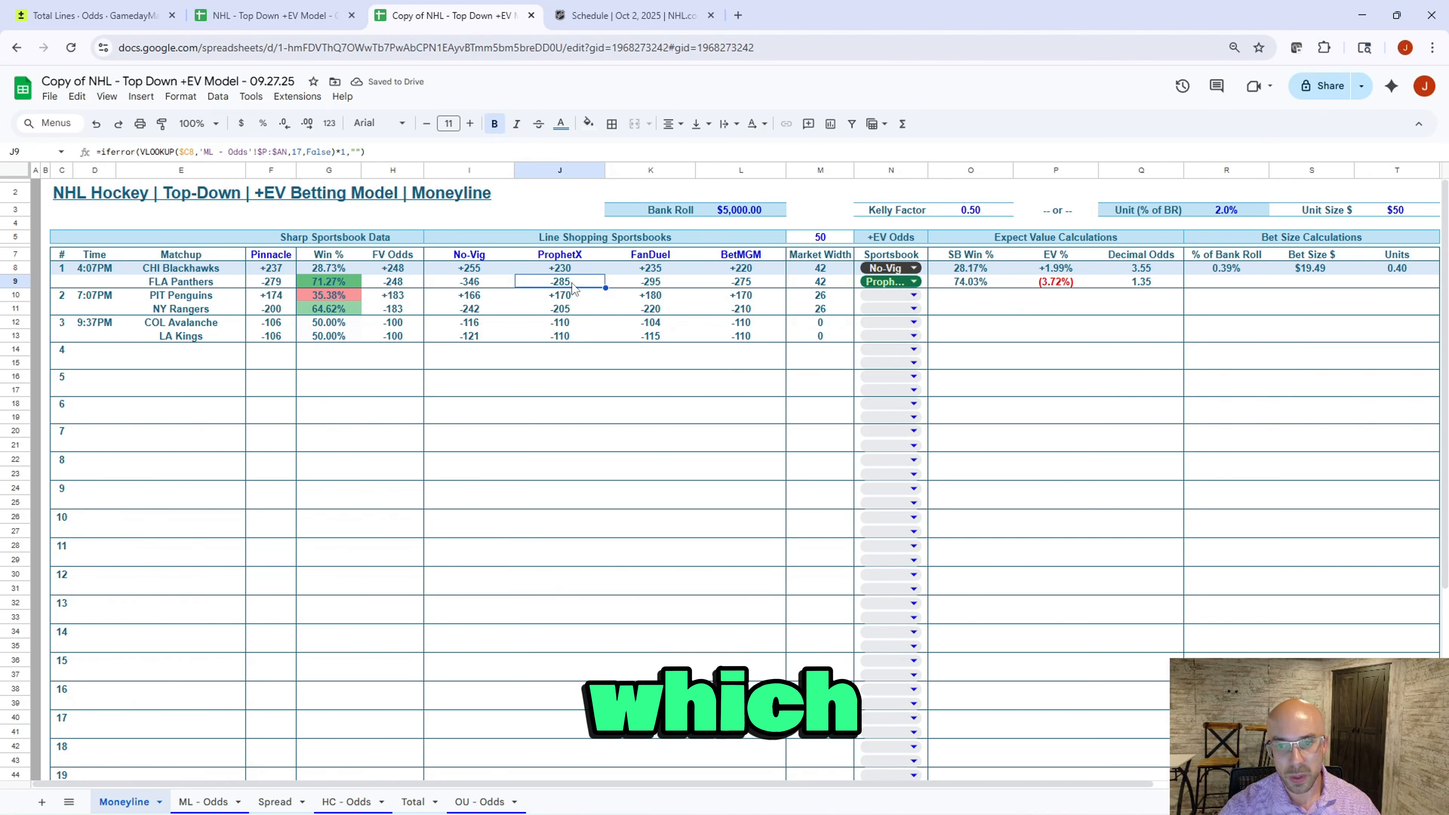
# Step: Check the FLA Panthers' FV Odds, EV % and % of Bank Roll cells on the Moneyline sheet
pyautogui.click(411, 285)
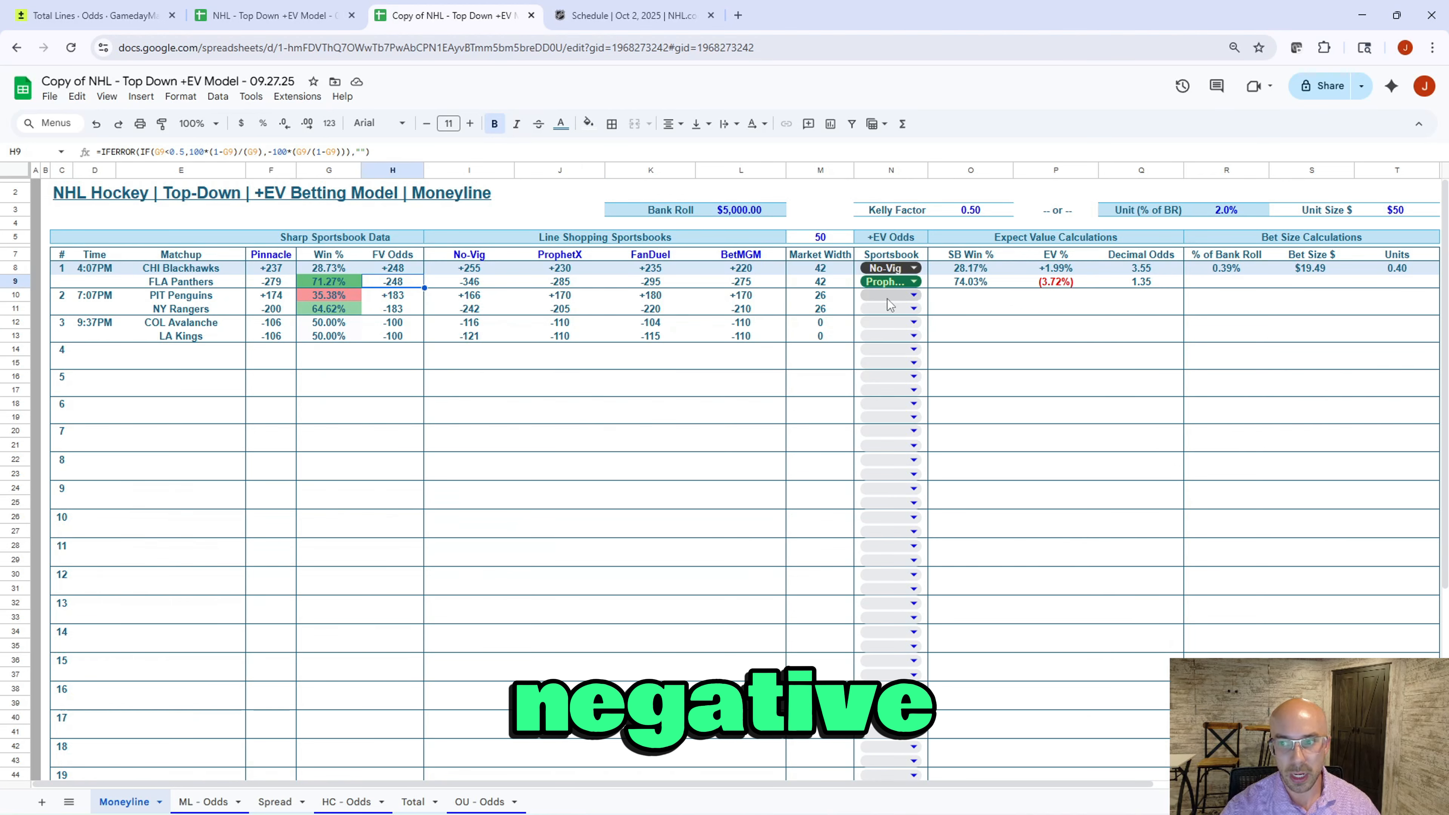
pyautogui.click(1065, 283)
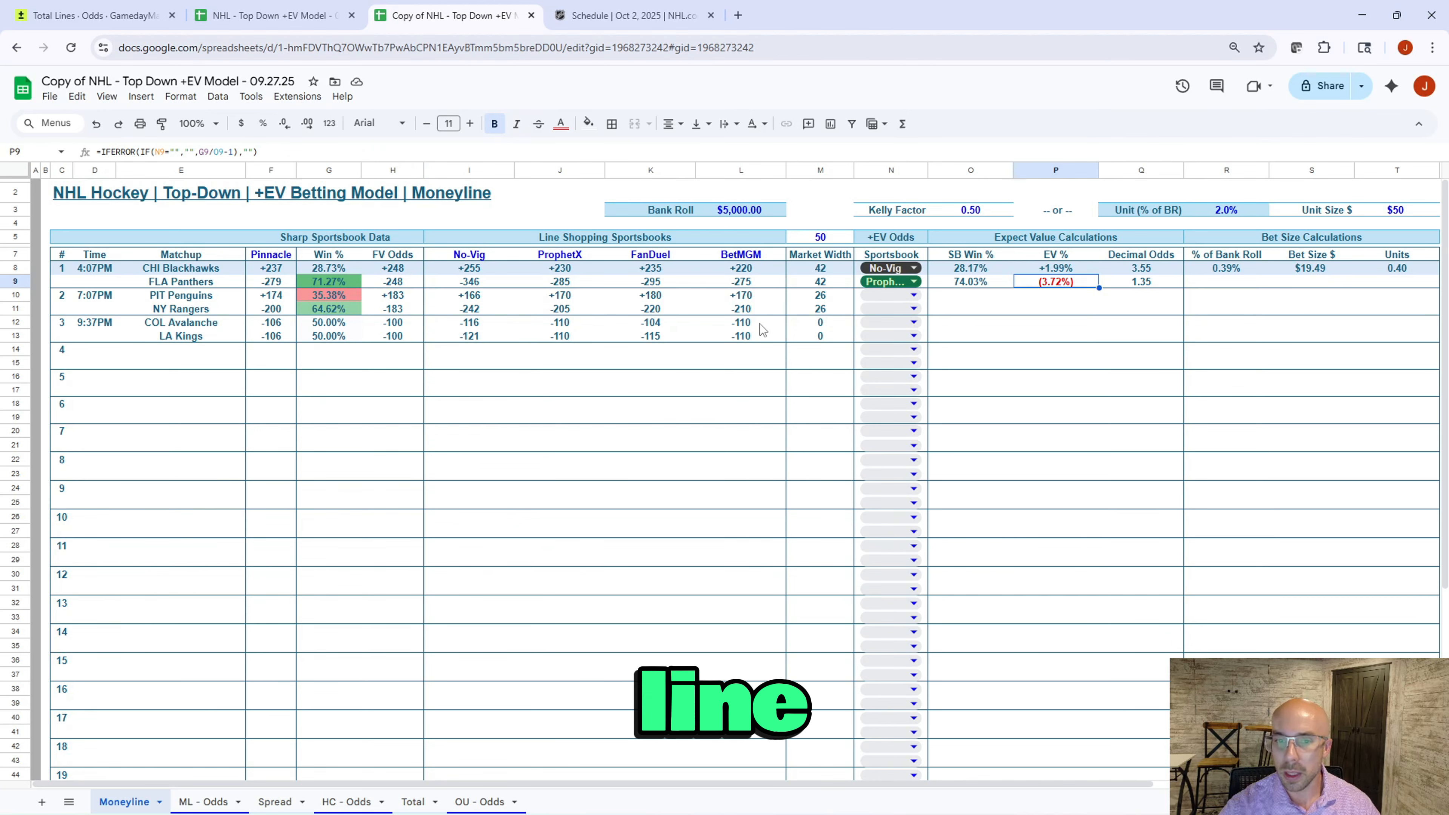
pyautogui.click(1224, 281)
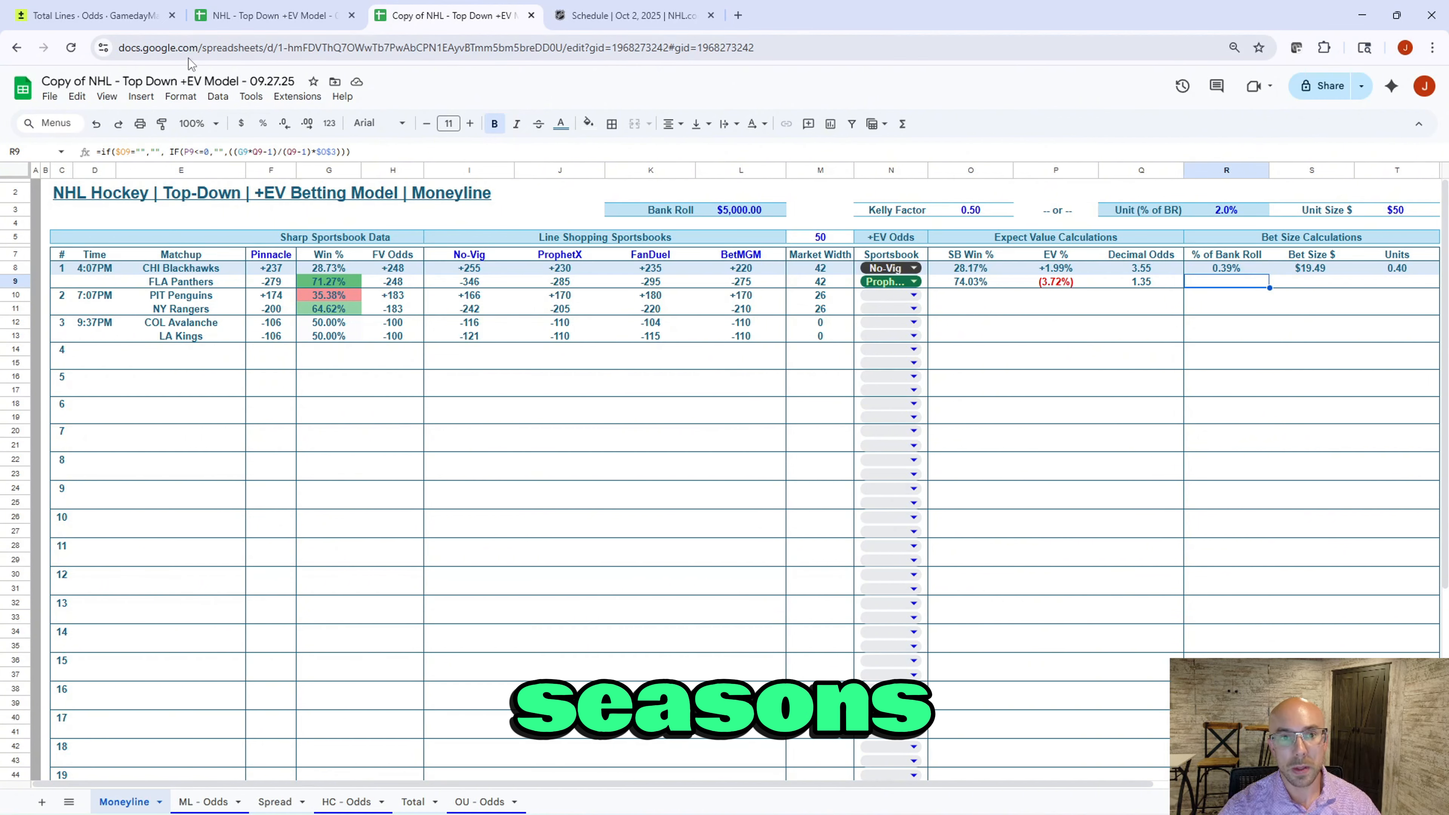
# Step: Check the available sportsbooks on GamedayMath's Total odds page, and rename the ProphetX column on the copied model's Moneyline sheet as Draftkings
pyautogui.click(92, 15)
pyautogui.click(311, 365)
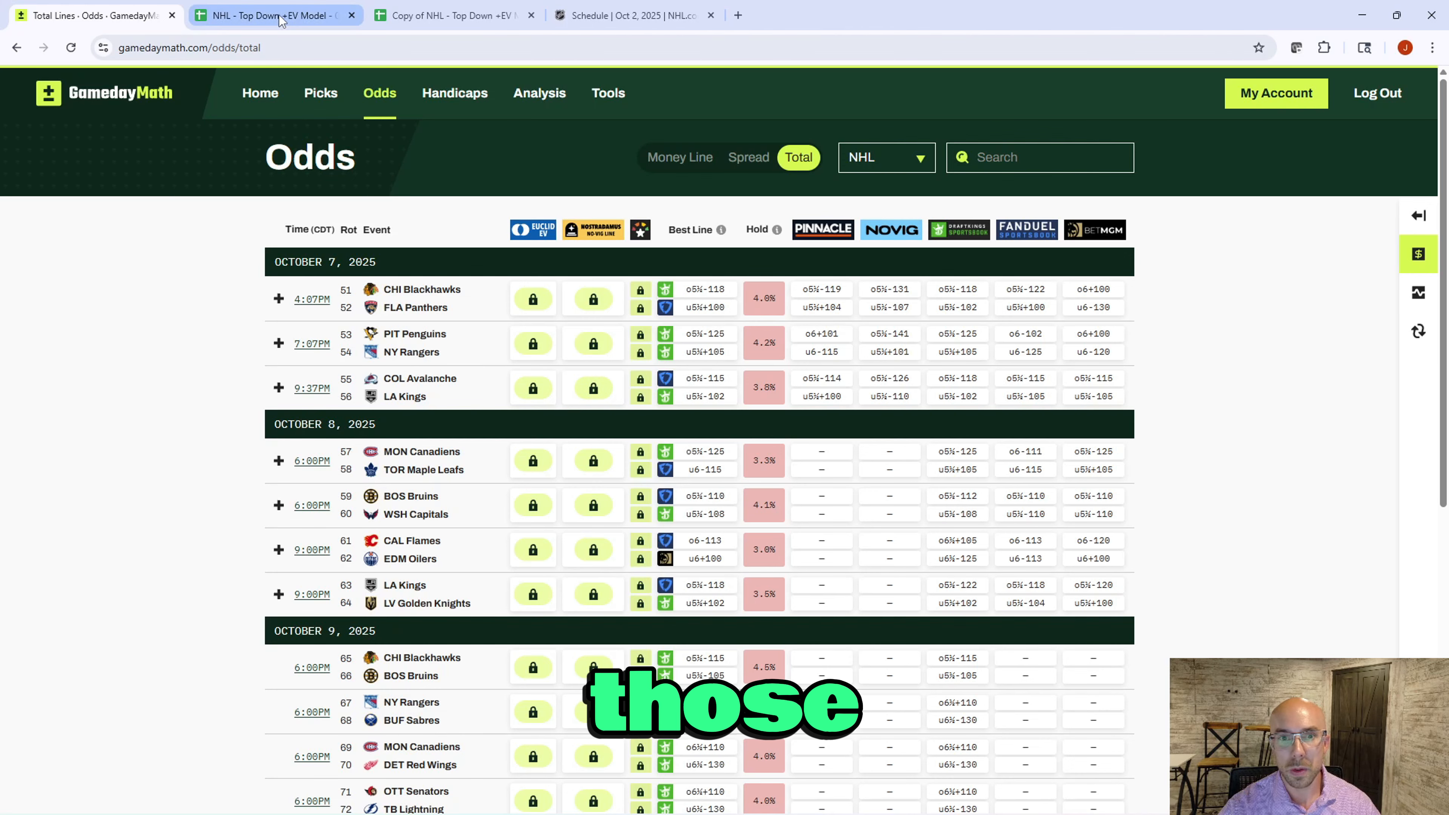
pyautogui.click(397, 18)
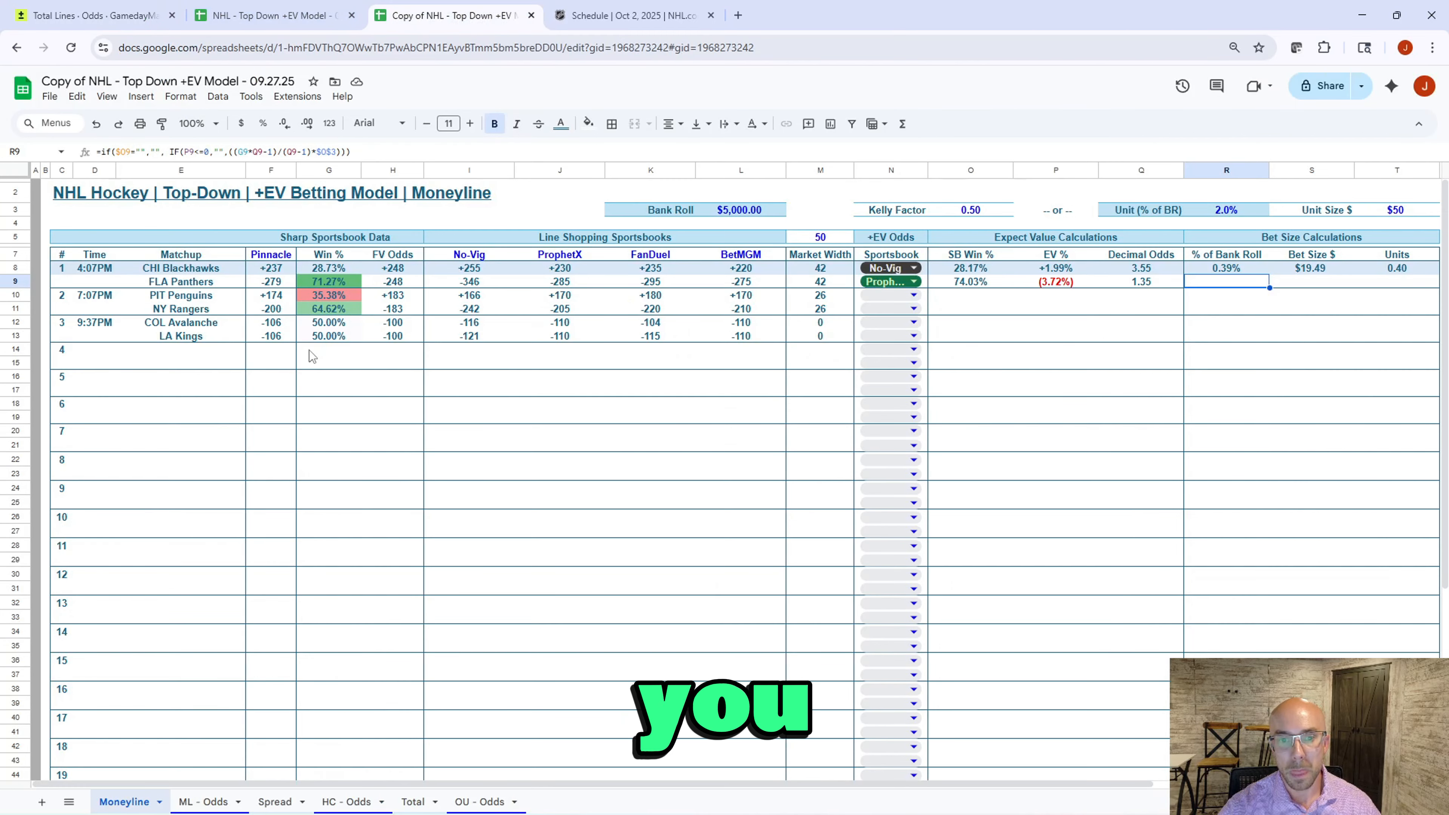
pyautogui.click(550, 260)
pyautogui.click(123, 11)
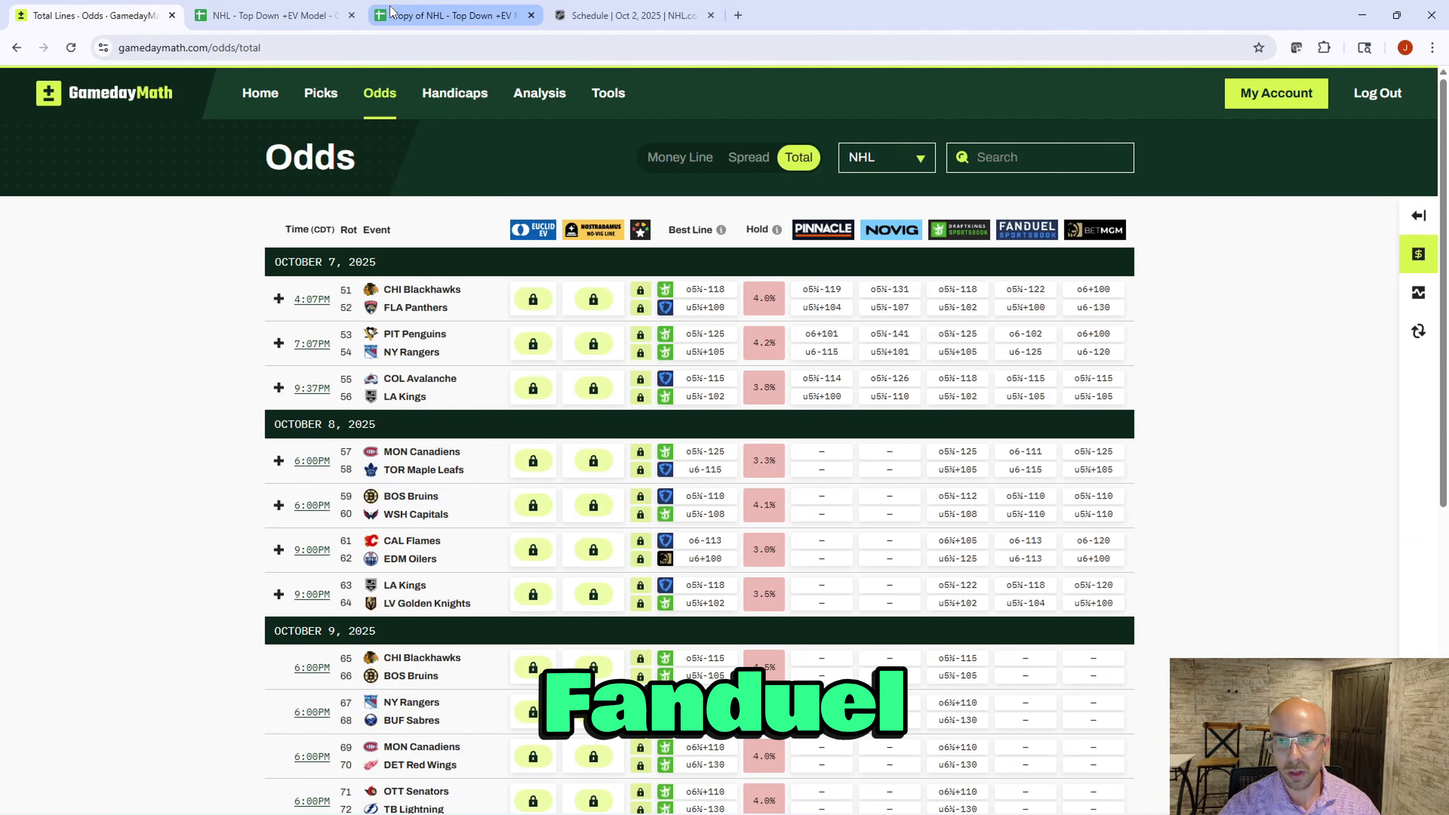
pyautogui.click(454, 16)
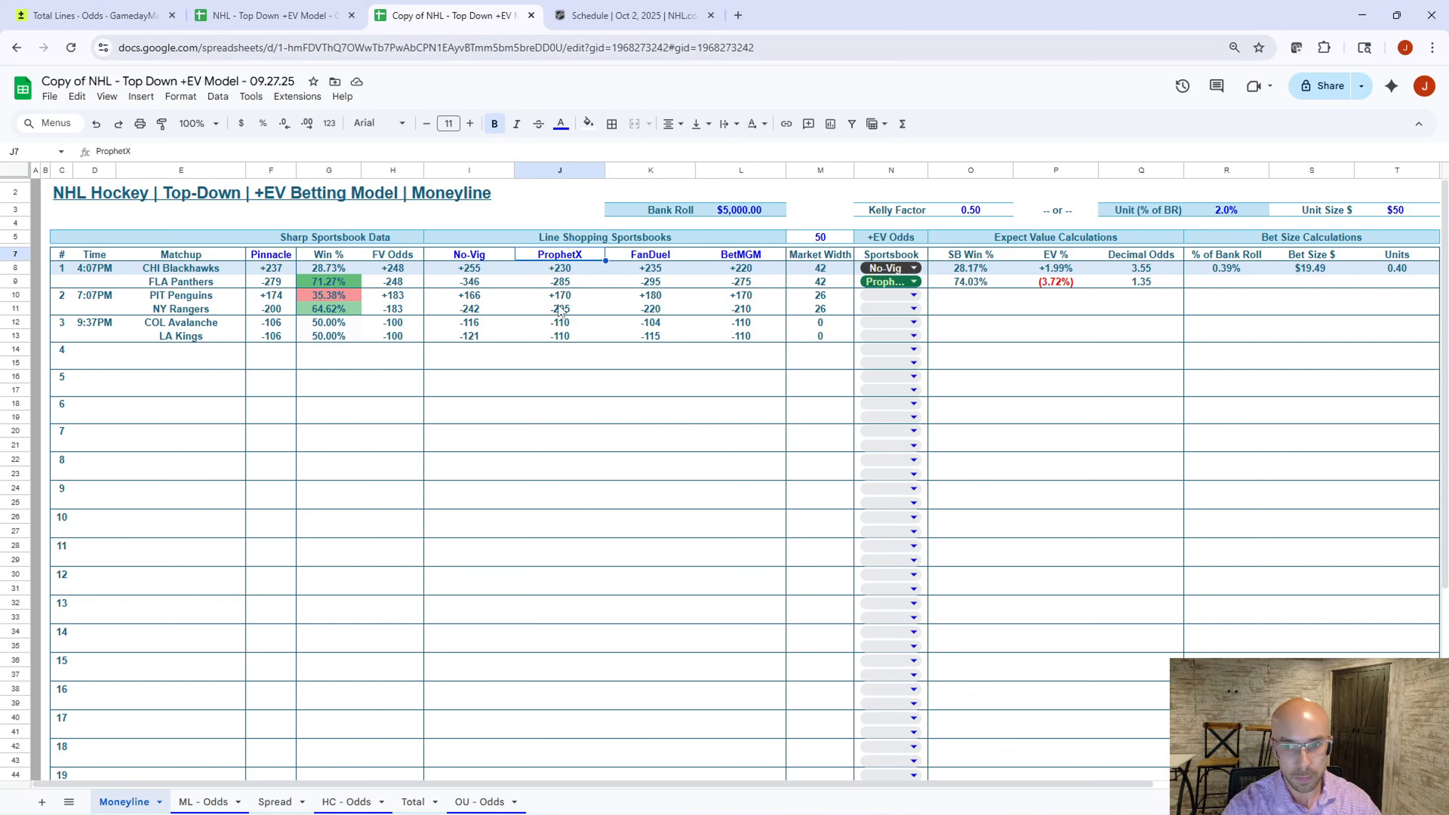
pyautogui.write('Draftkings')
pyautogui.press('Return')
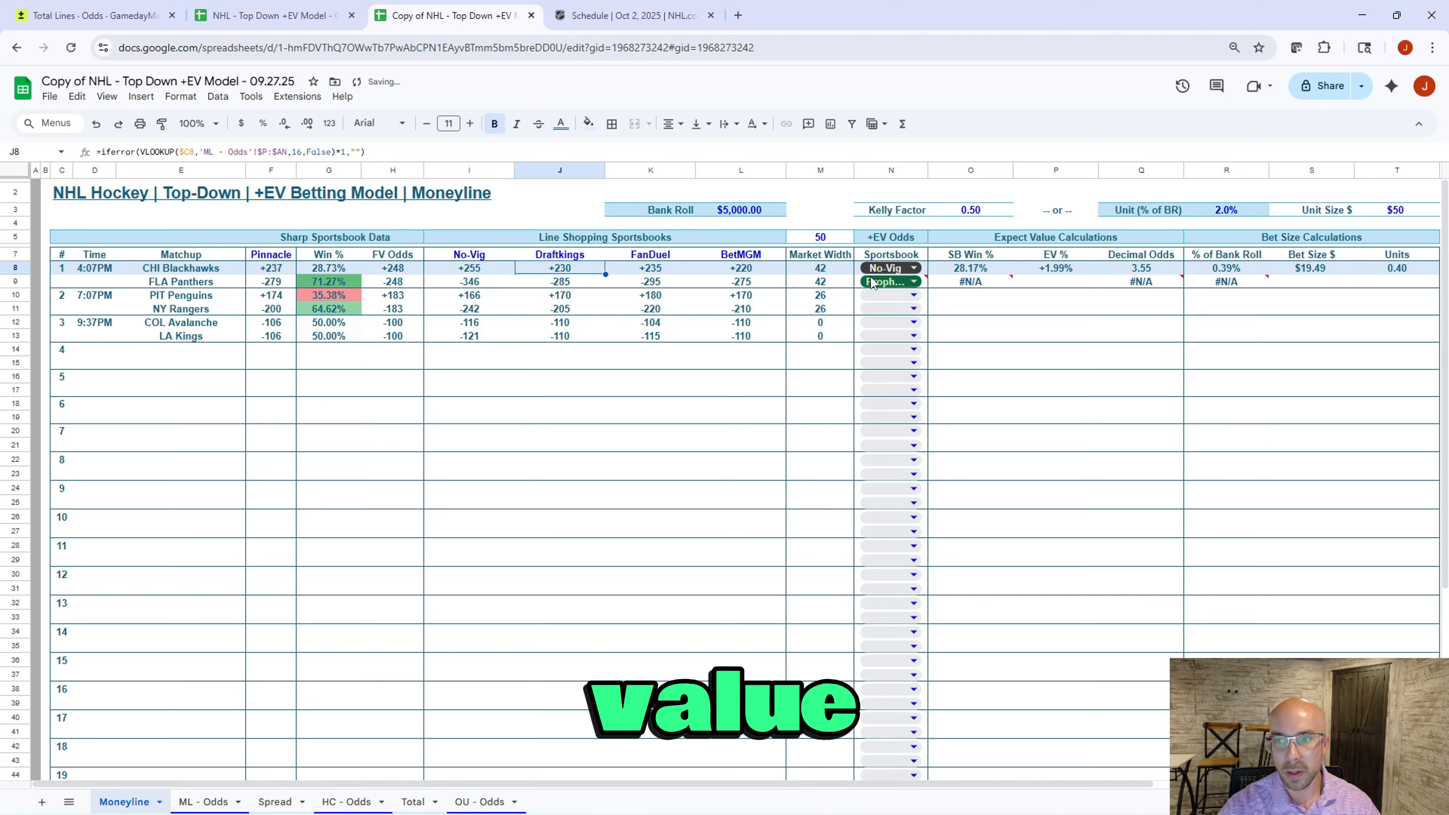
# Step: Choose Draftkings as the sportsbook for the FLA Panthers on the Moneyline sheet
pyautogui.click(913, 282)
pyautogui.click(906, 328)
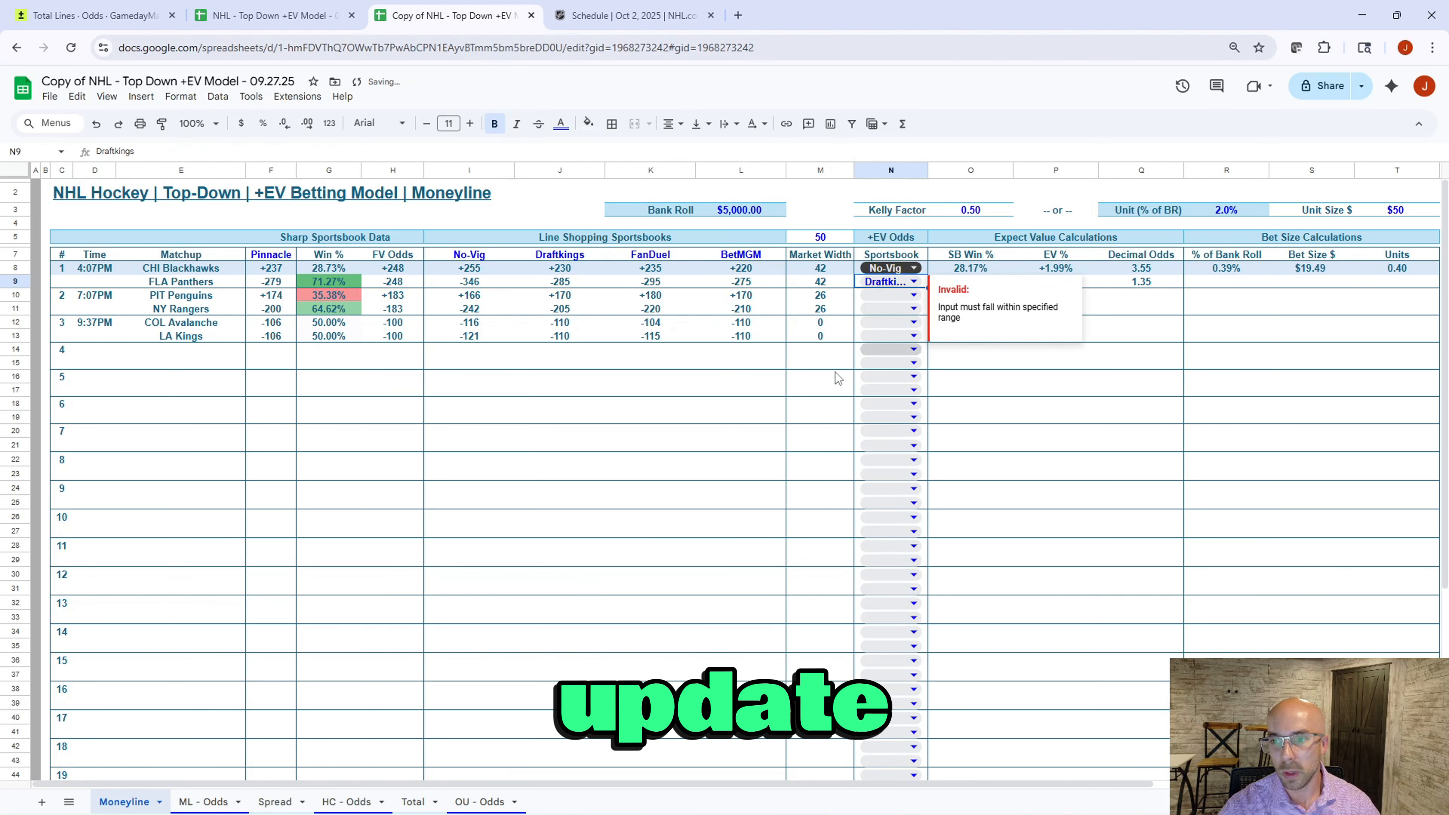
pyautogui.click(761, 388)
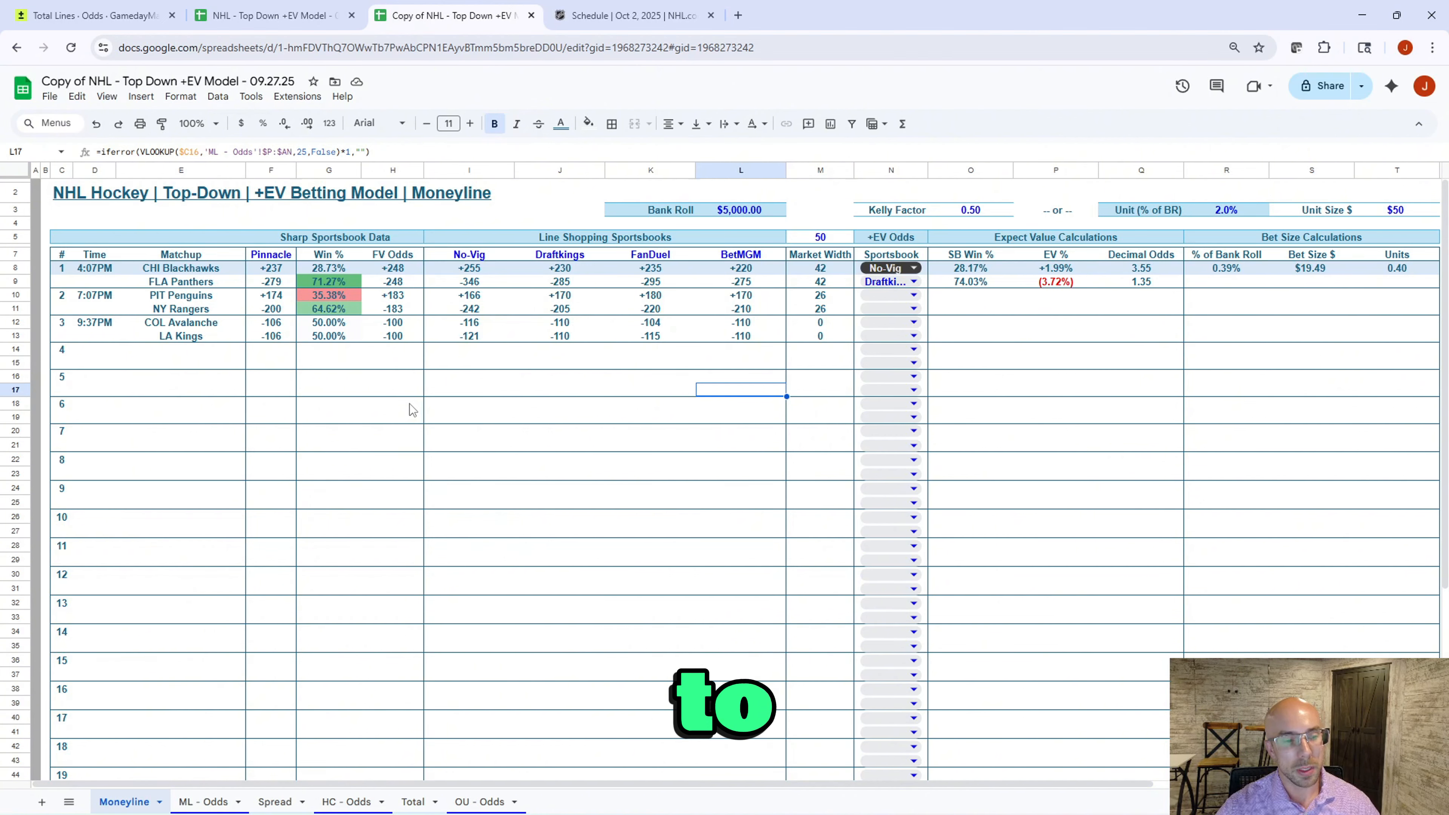
# Step: Review GamedayMath's Total odds and current Picks pages, and return to the Moneyline sheet of the copied NHL model
pyautogui.click(111, 16)
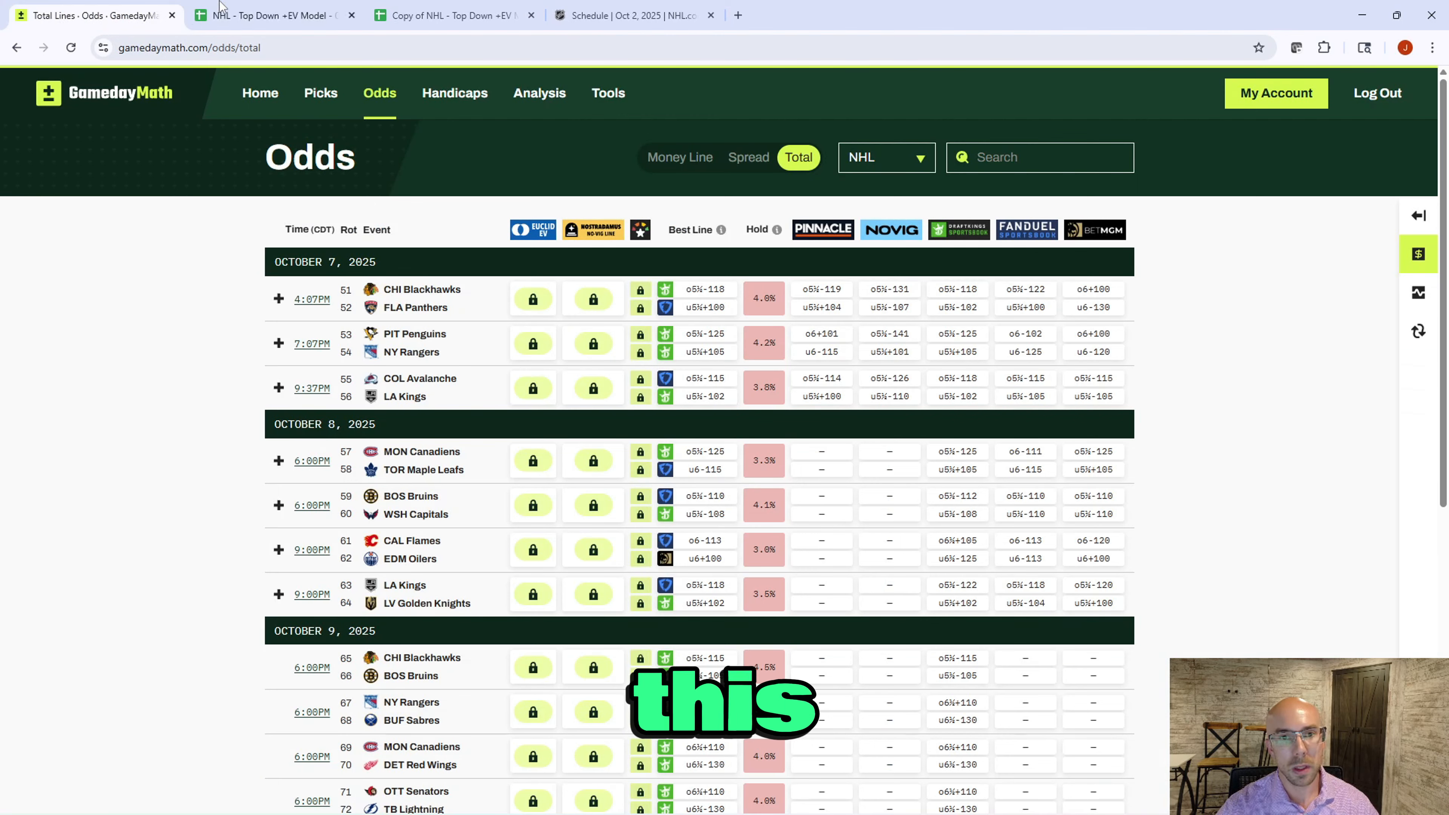
pyautogui.click(262, 10)
pyautogui.click(451, 15)
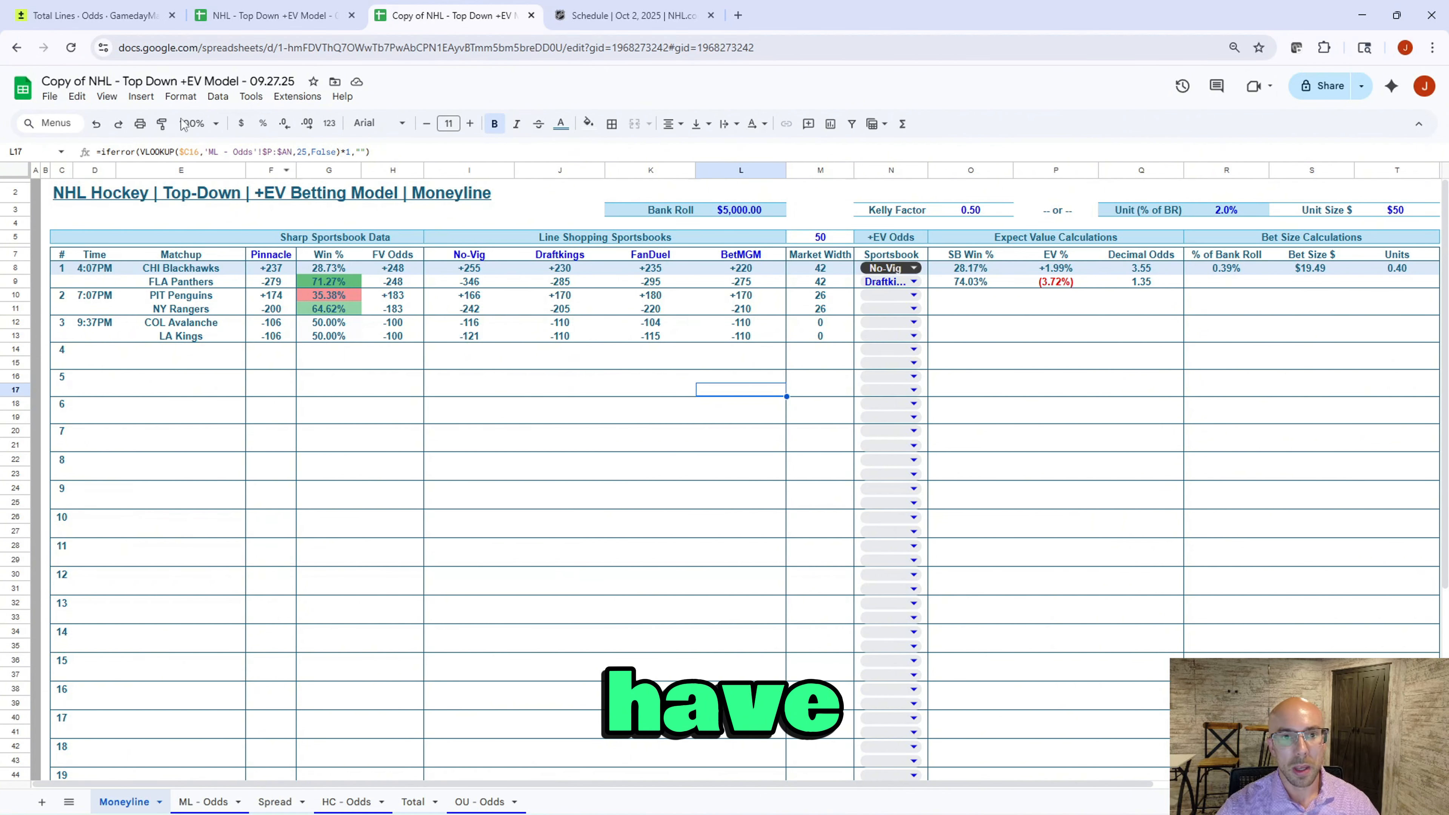
pyautogui.hotkey('ctrl', '1')
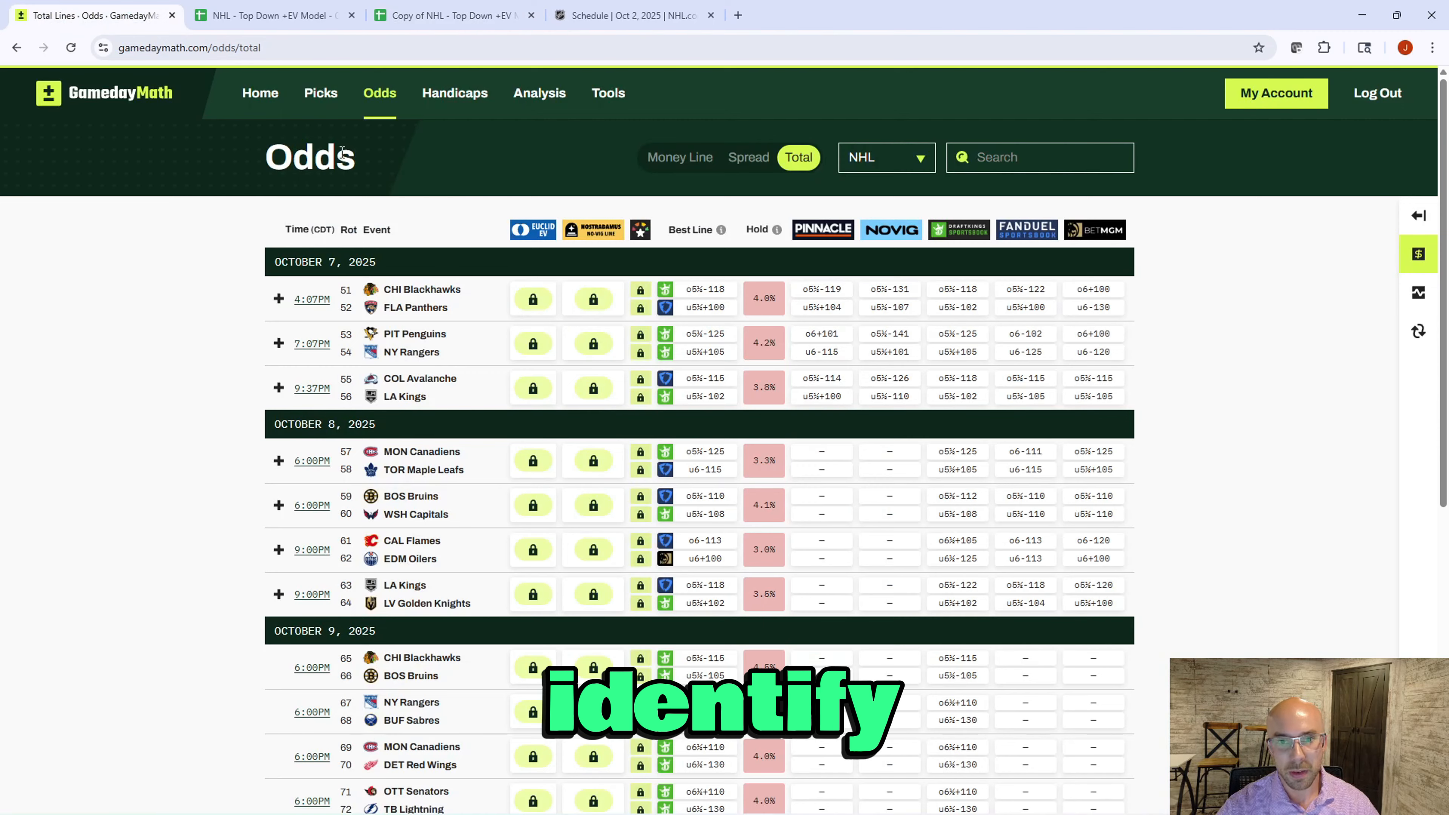
pyautogui.click(311, 108)
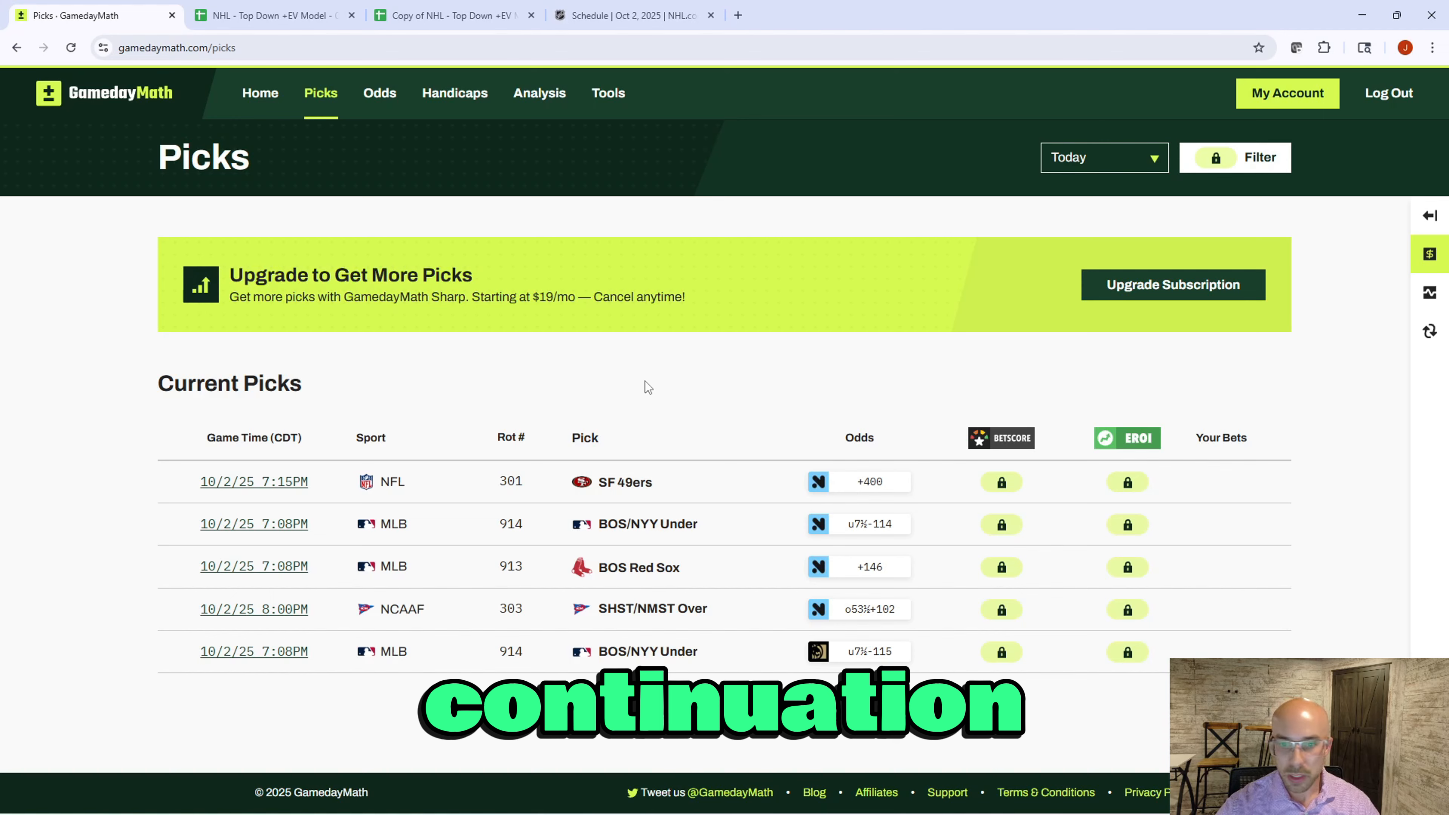
pyautogui.click(445, 15)
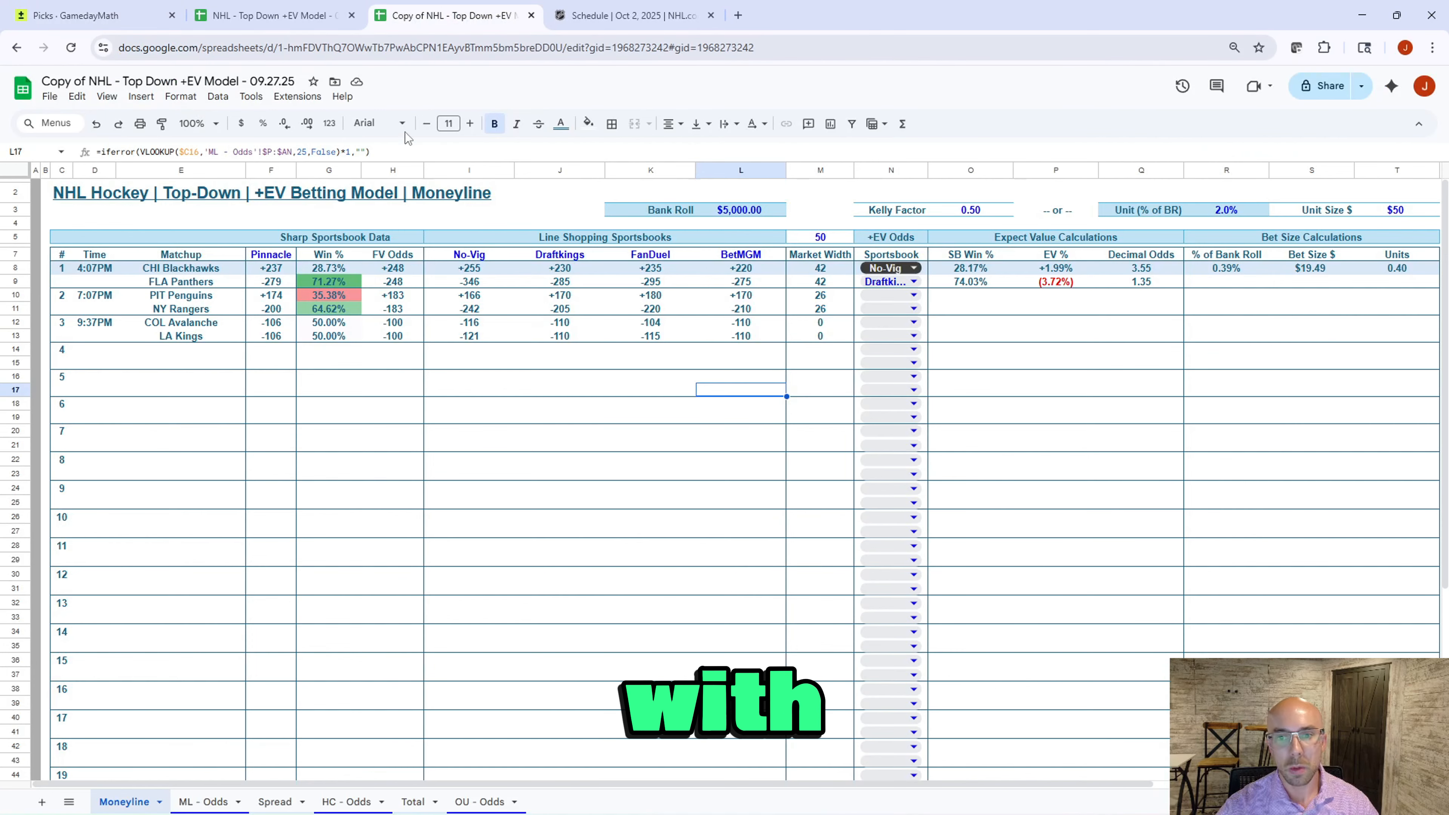